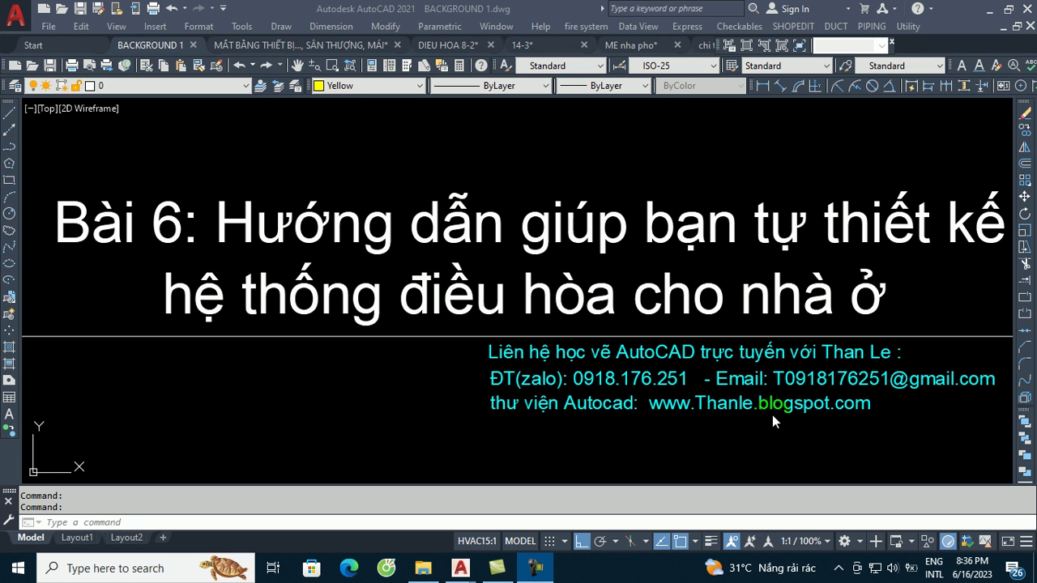
Switch to the 14-3 floor plan with the 1.5 HP wall unit in the grandparents' bedroom
left_click(541, 43)
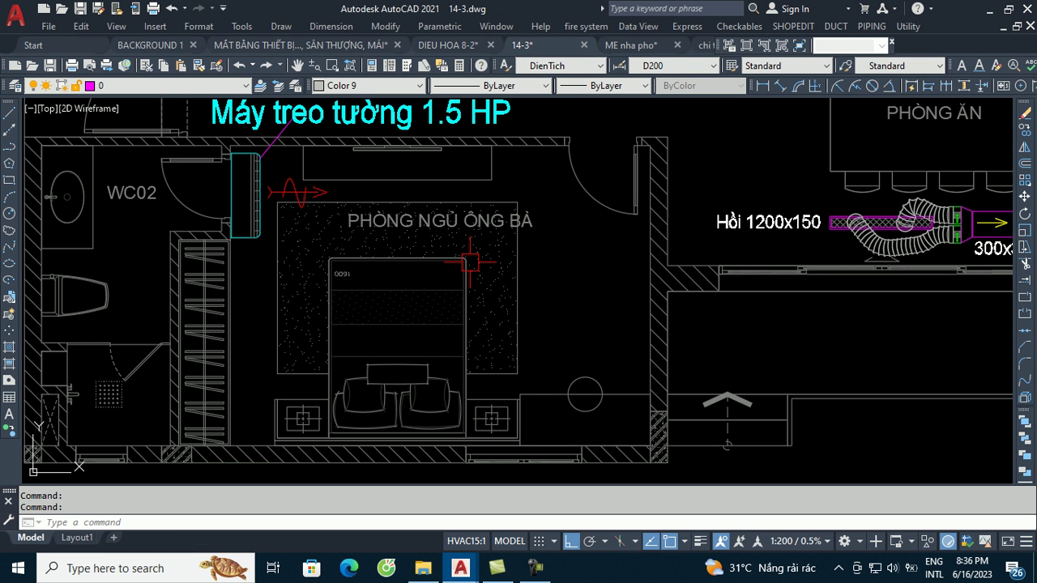
mouse_move(455, 279)
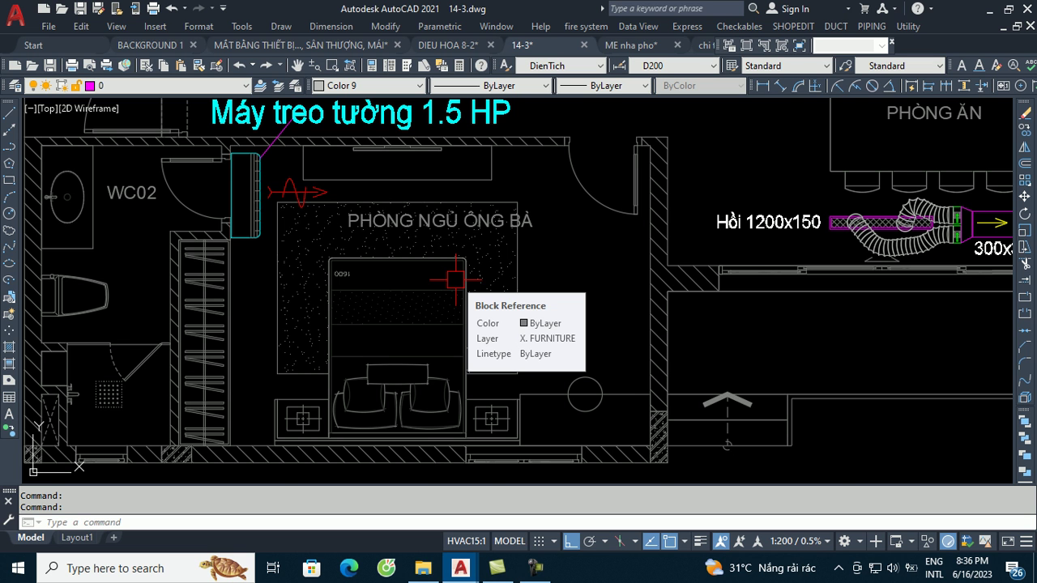
scroll(456, 277, "down", 3)
scroll(405, 284, "down", 1)
middle_click_drag(312, 292, 350, 358)
scroll(340, 356, "down", 2)
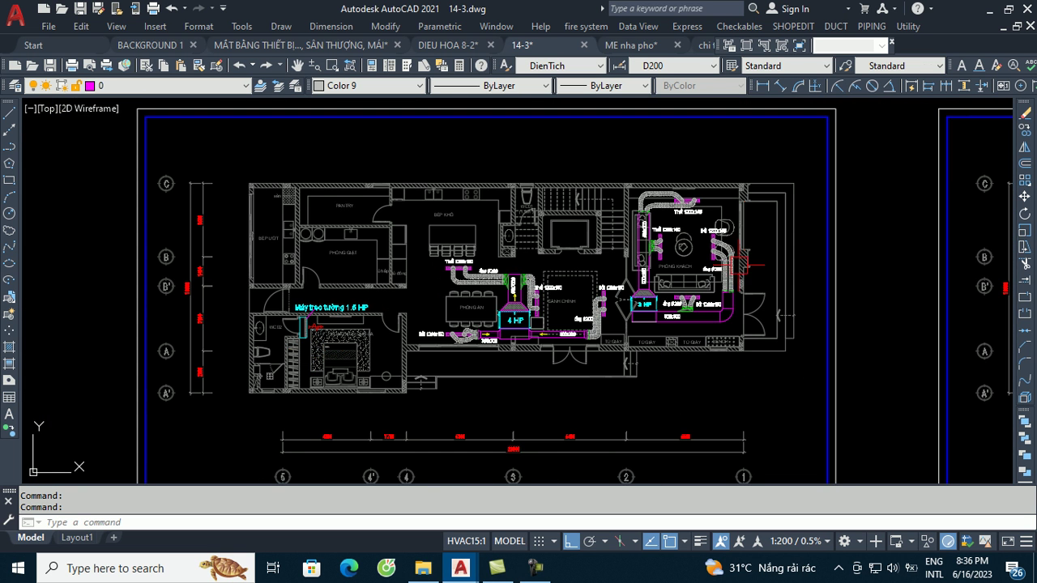
scroll(733, 263, "up", 2)
middle_click_drag(255, 331, 466, 287)
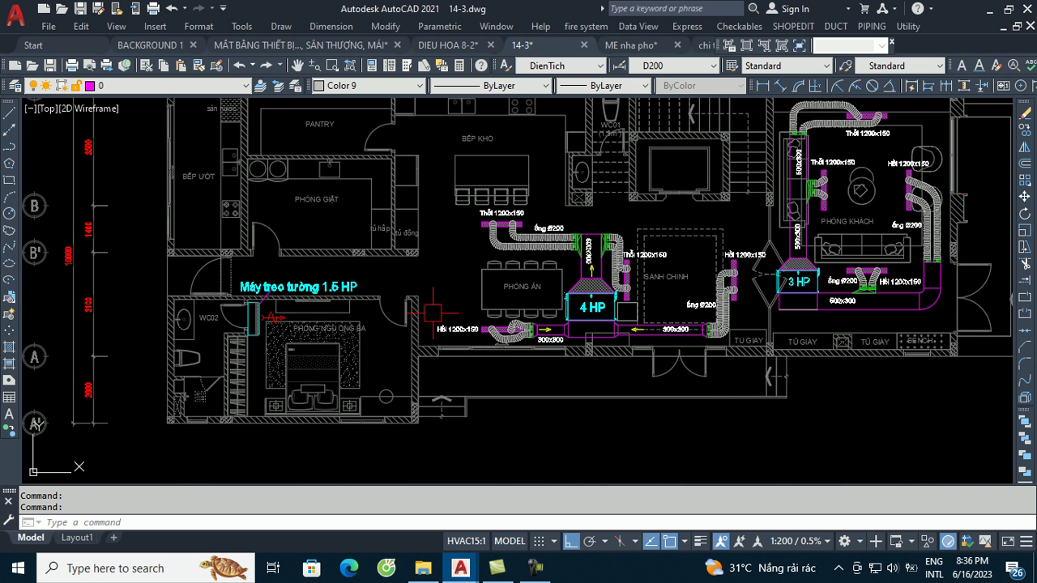
scroll(291, 422, "up", 2)
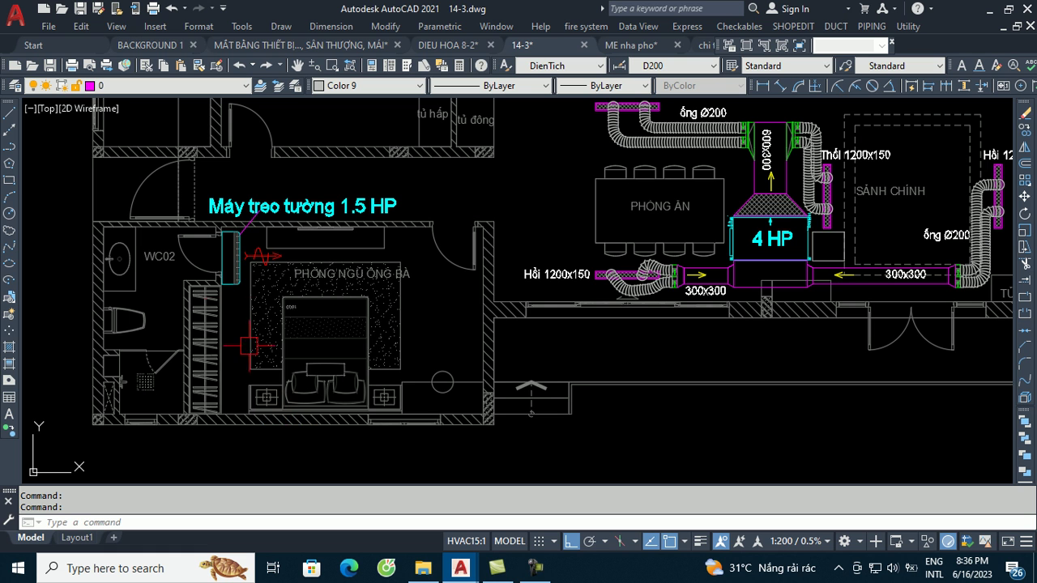
scroll(243, 342, "up", 2)
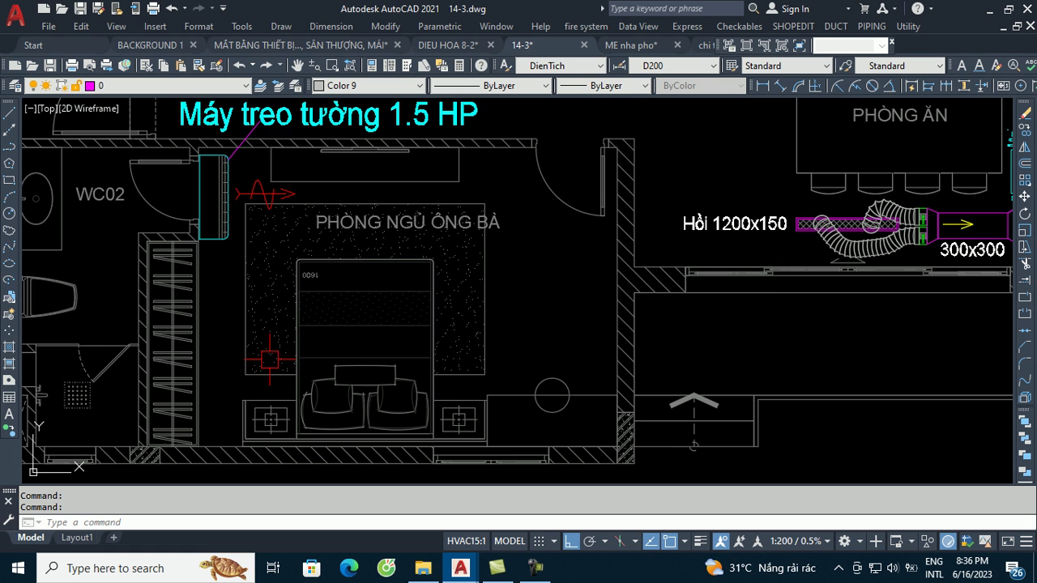
scroll(255, 241, "down", 2)
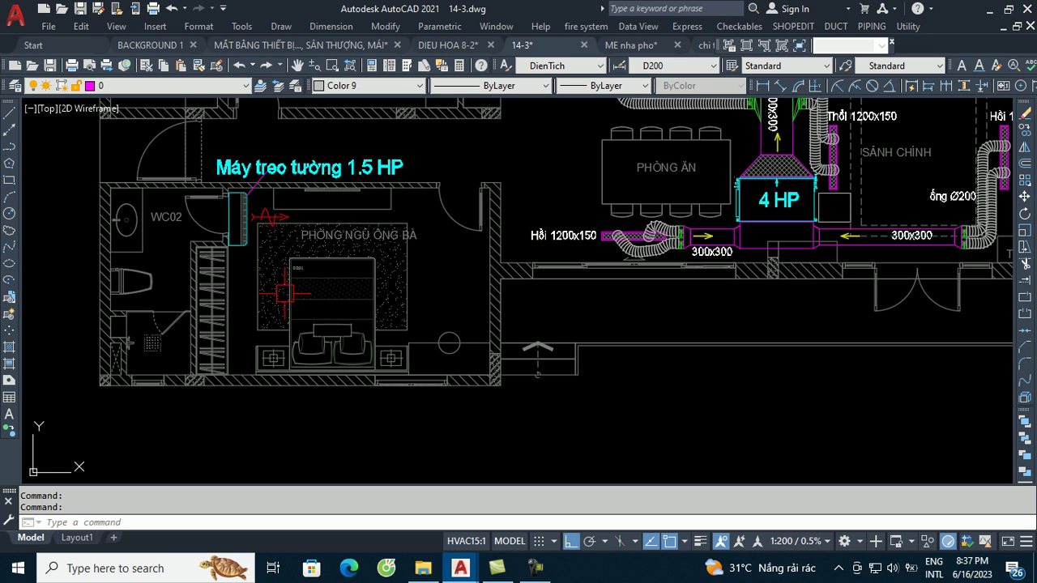
mouse_move(315, 309)
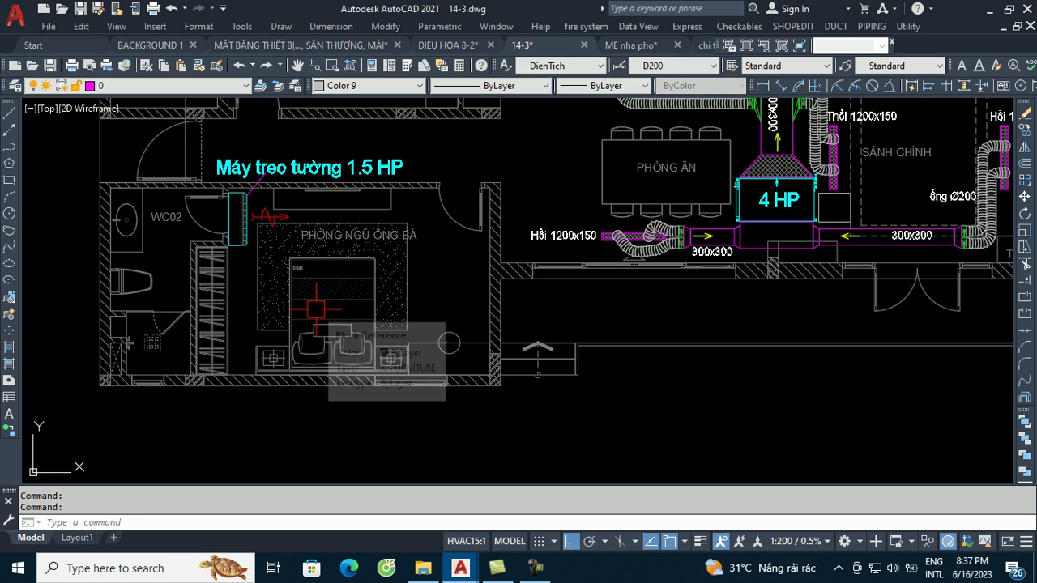
scroll(244, 213, "up", 2)
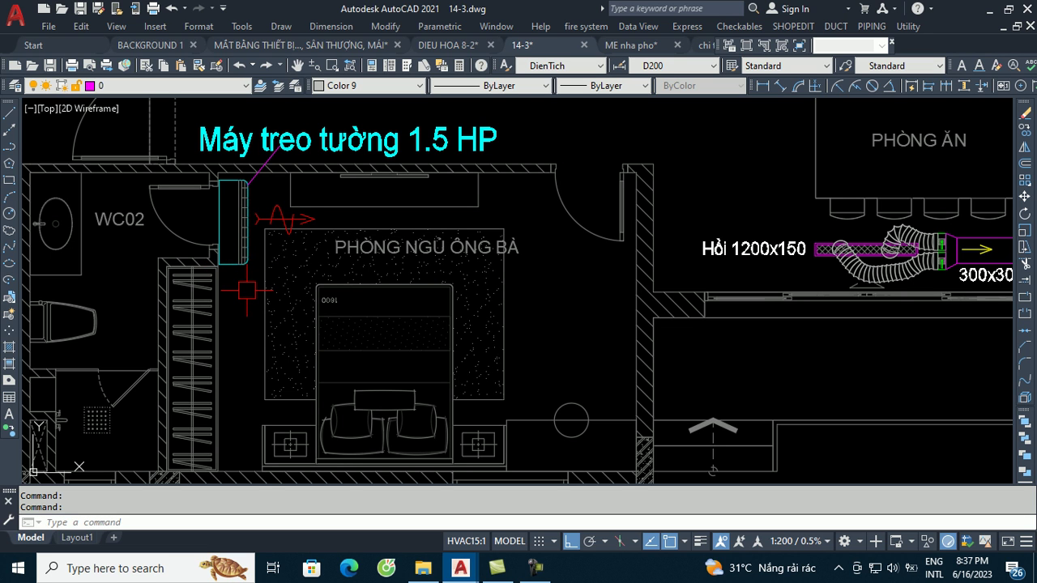
scroll(246, 289, "down", 2)
scroll(246, 289, "down", 2)
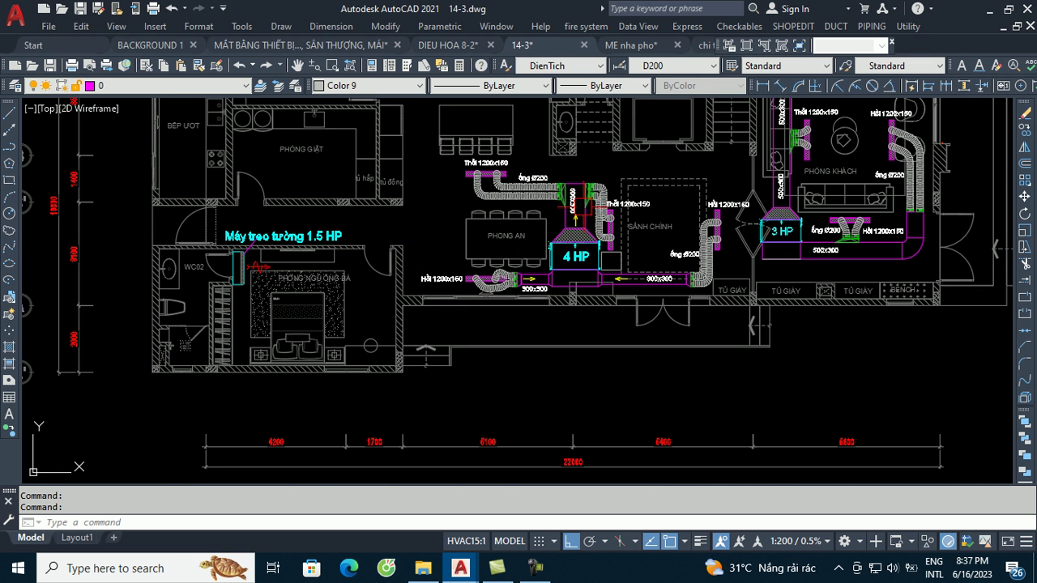
scroll(222, 275, "up", 4)
scroll(284, 231, "down", 2)
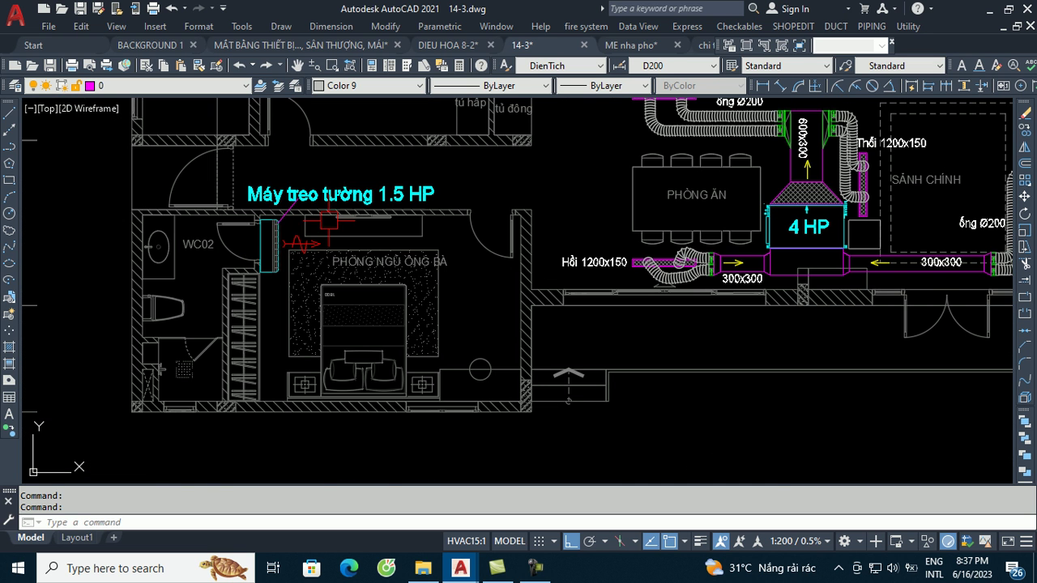
scroll(263, 251, "up", 2)
scroll(271, 225, "down", 2)
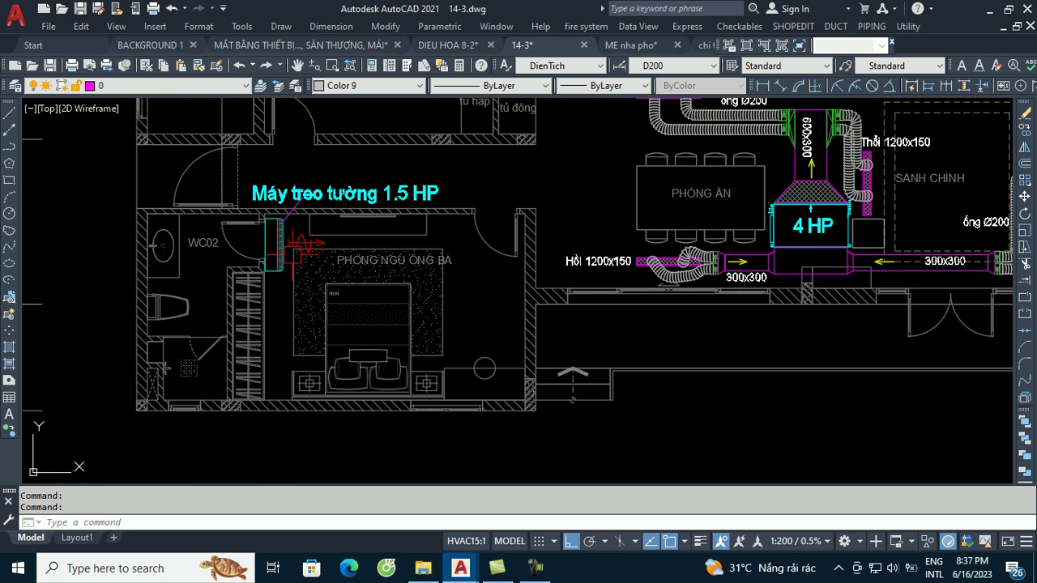
scroll(301, 255, "up", 1)
middle_click_drag(620, 235, 631, 186)
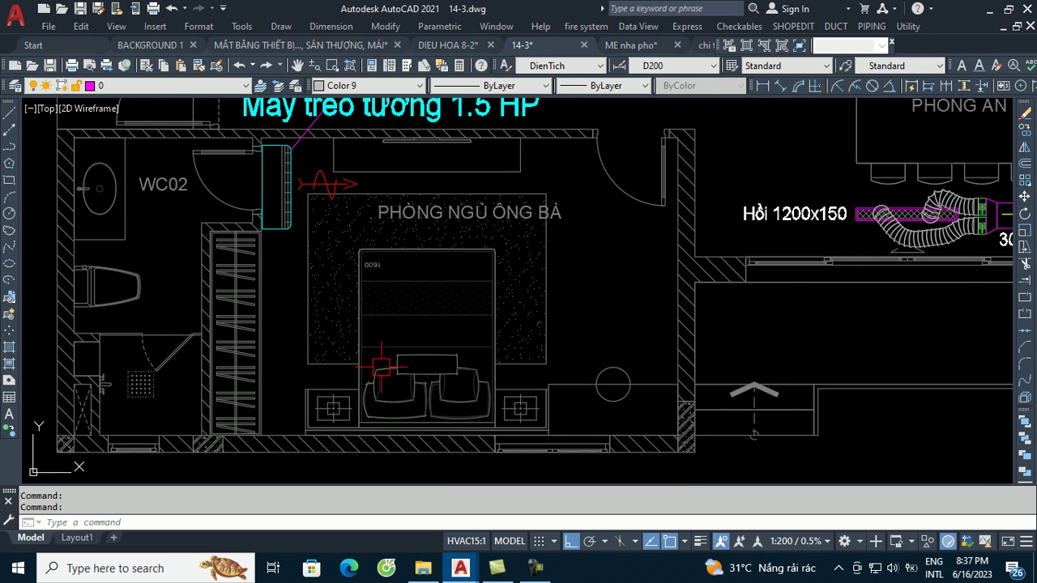
middle_click_drag(644, 139, 625, 186)
middle_click_drag(283, 219, 308, 180)
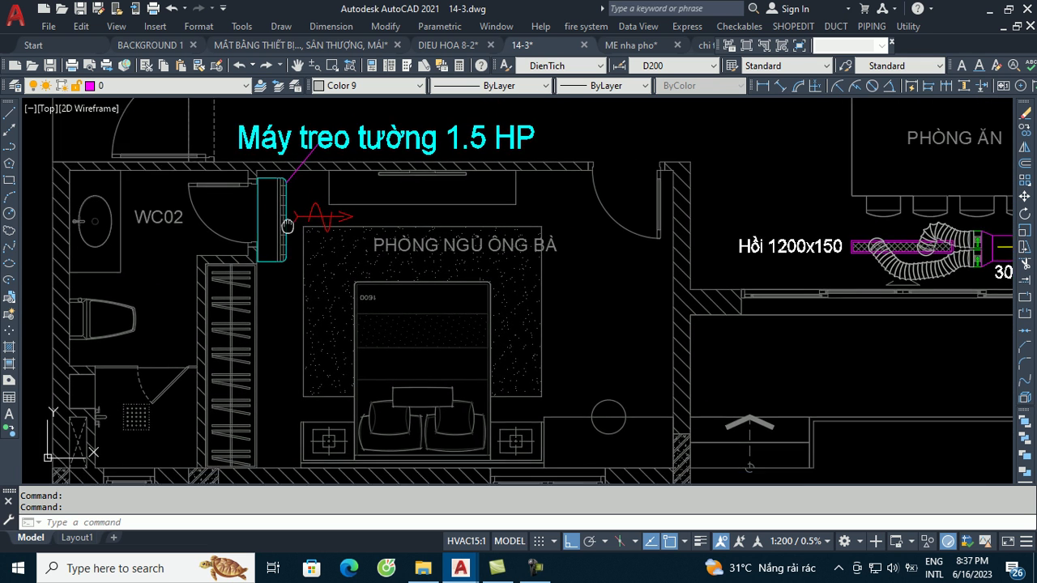
Draw a first three-point arc from the wall unit sweeping into the grandparents' bedroom
type("aa")
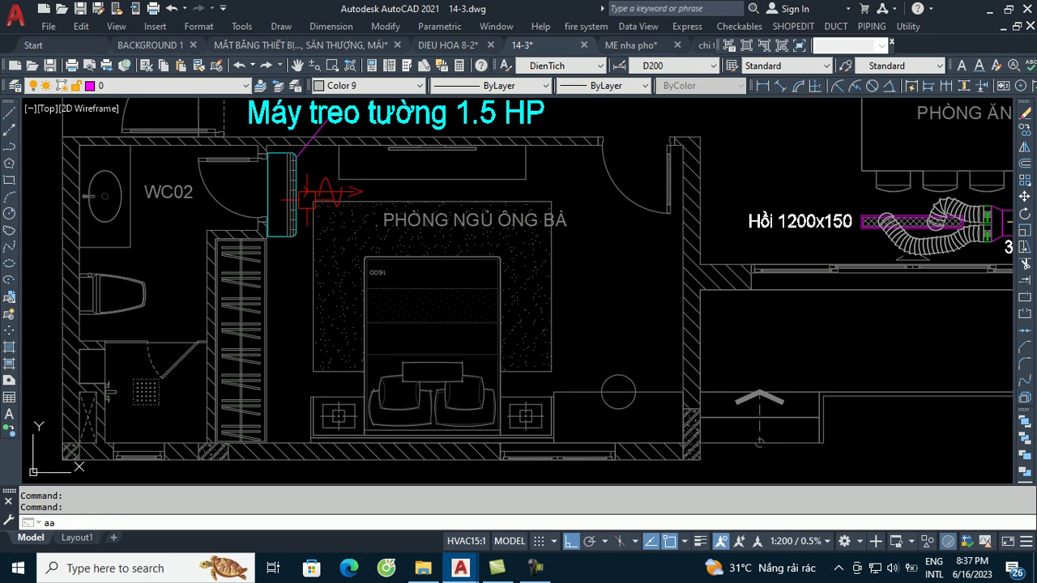
key("Escape")
type("a")
key("Return")
left_click(299, 195)
left_click(432, 162)
left_click(496, 243)
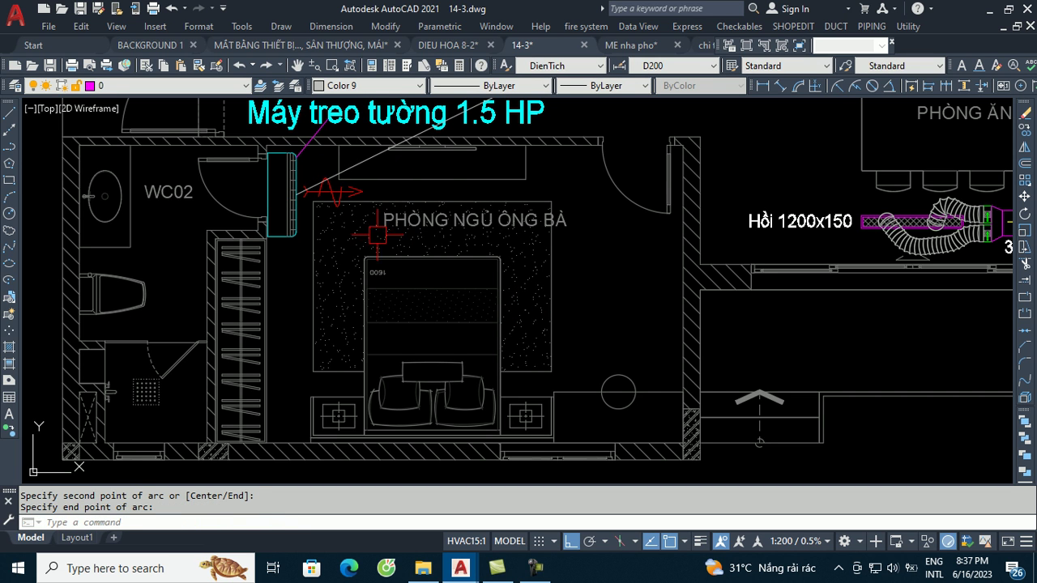
Draw a larger second arc from the wall unit ending near the bed's right side
type("a")
key("Return")
left_click(295, 199)
left_click(572, 256)
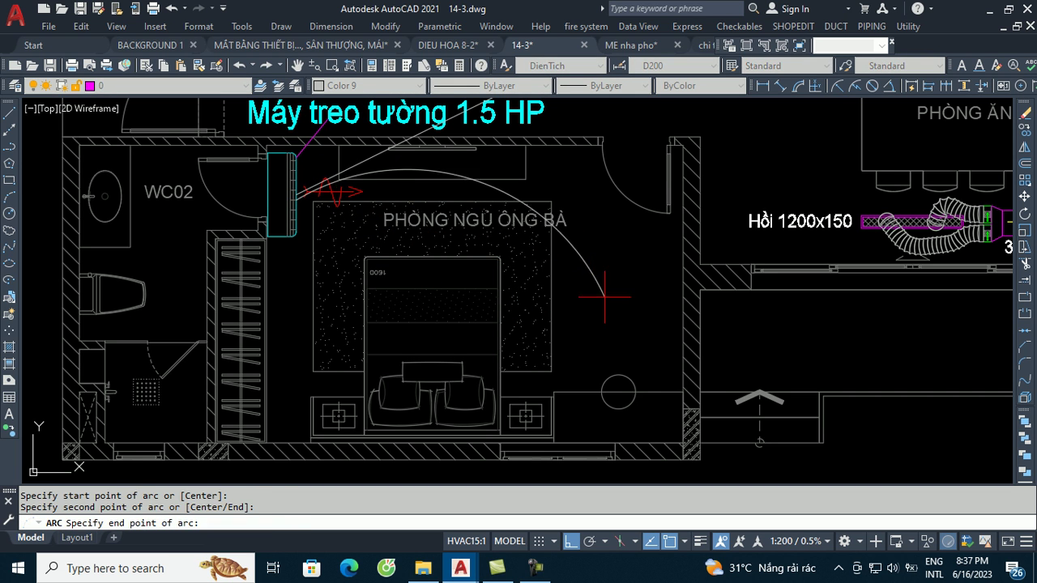
left_click(606, 324)
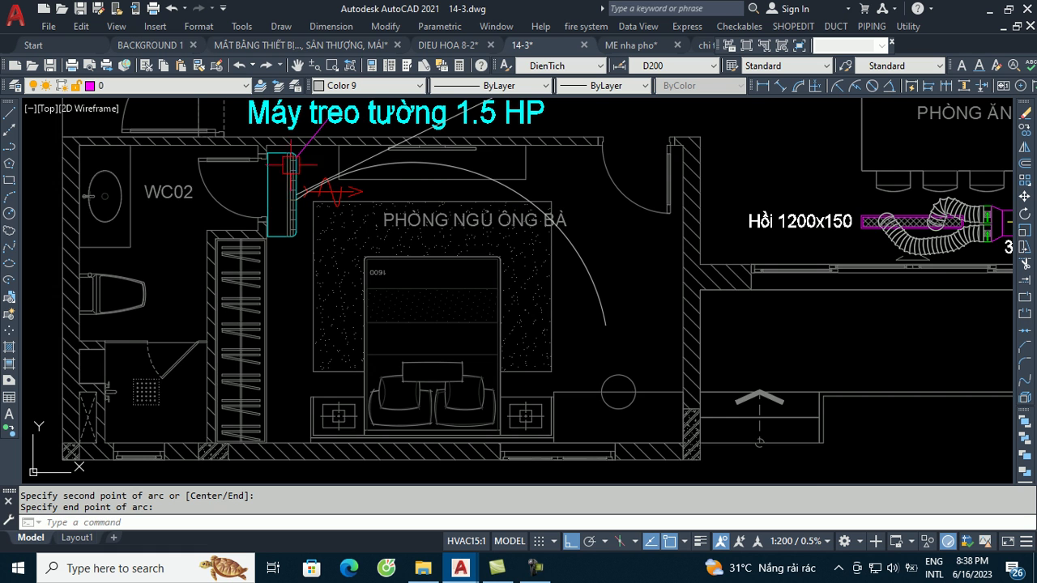
scroll(279, 187, "down", 2)
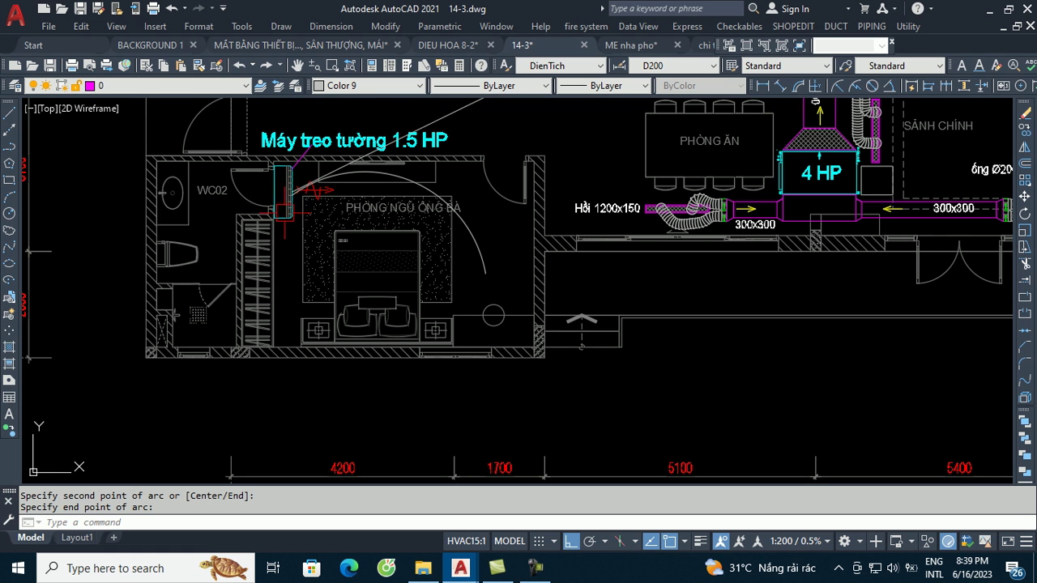
Draw a small square near the bedroom's lower-right wall
scroll(294, 343, "up", 2)
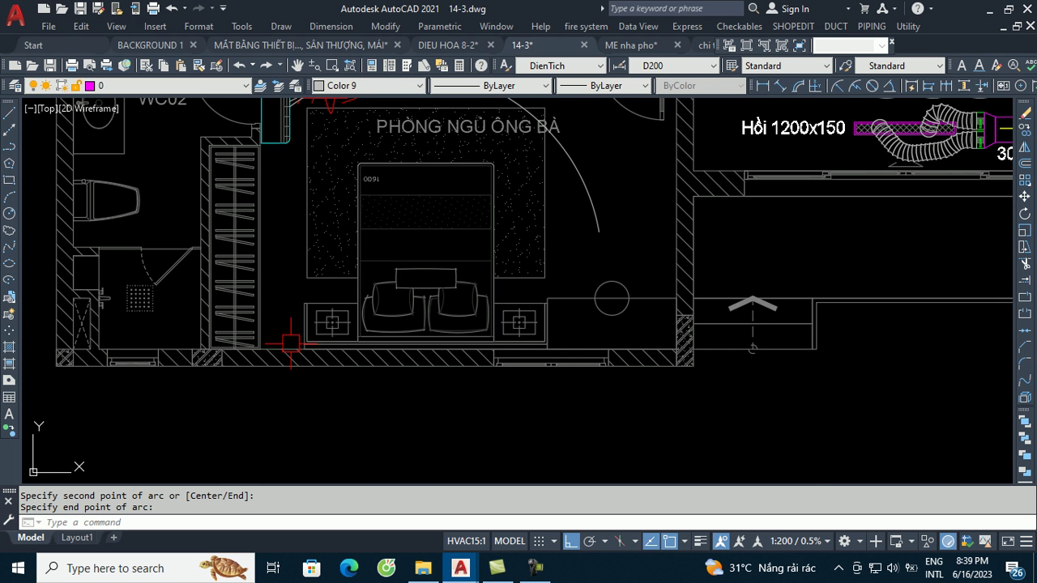
type("rec")
key("Return")
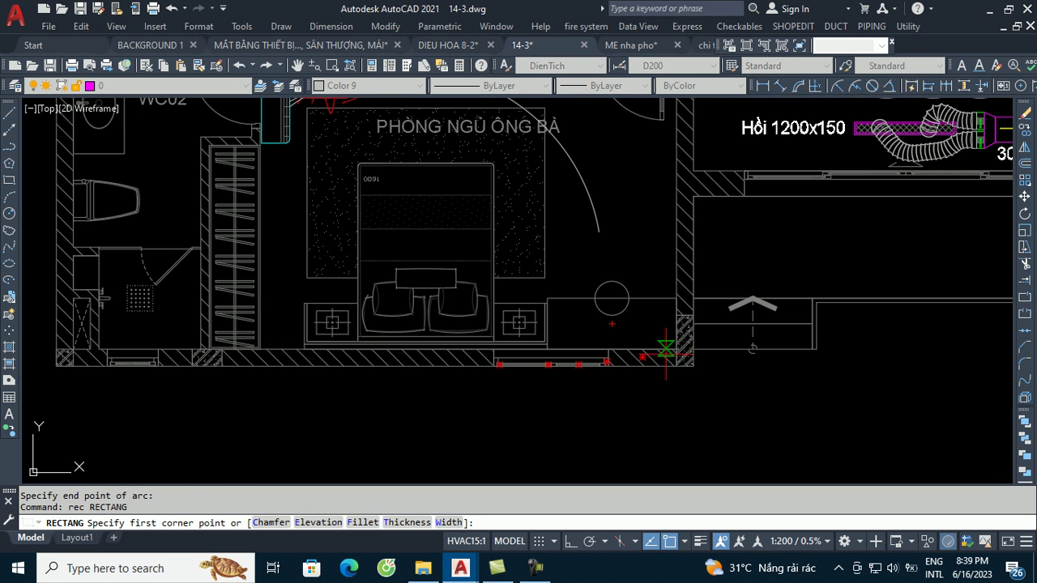
scroll(661, 342, "up", 3)
left_click(666, 340)
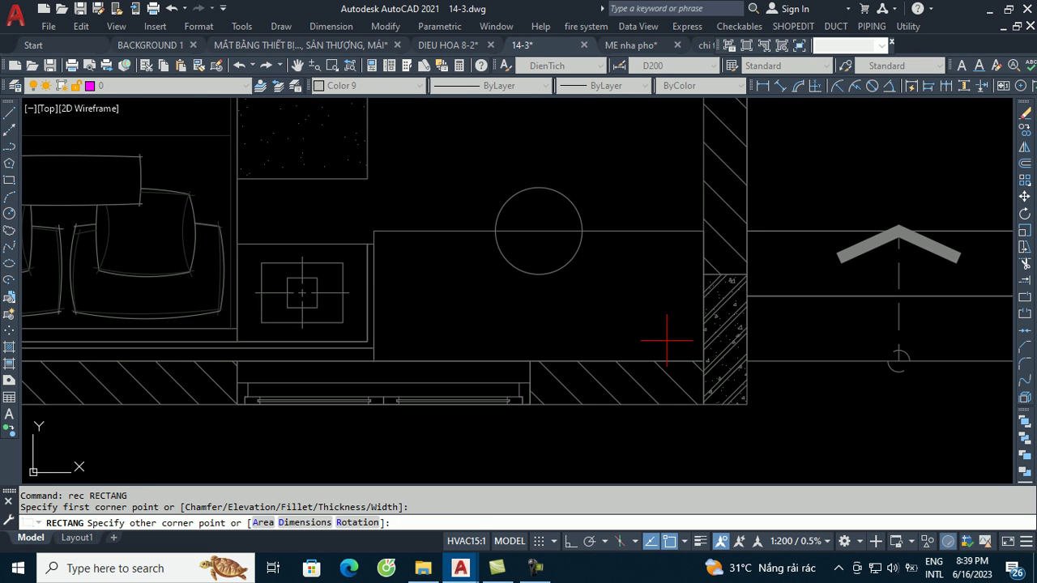
left_click(603, 281)
scroll(663, 333, "down", 3)
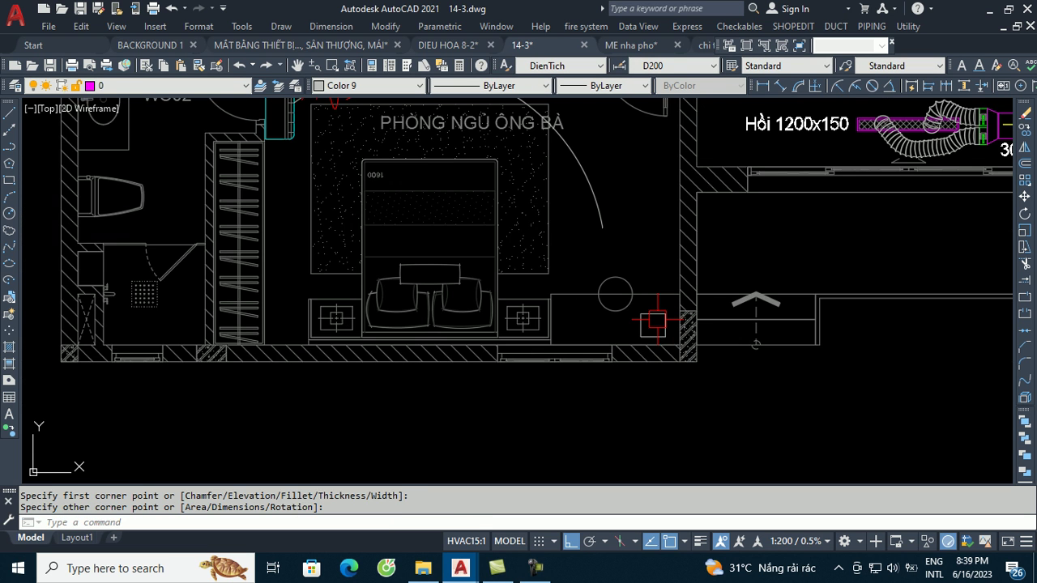
Start another rectangle with its first corner at the bedroom's top wall
middle_click_drag(630, 168, 613, 359)
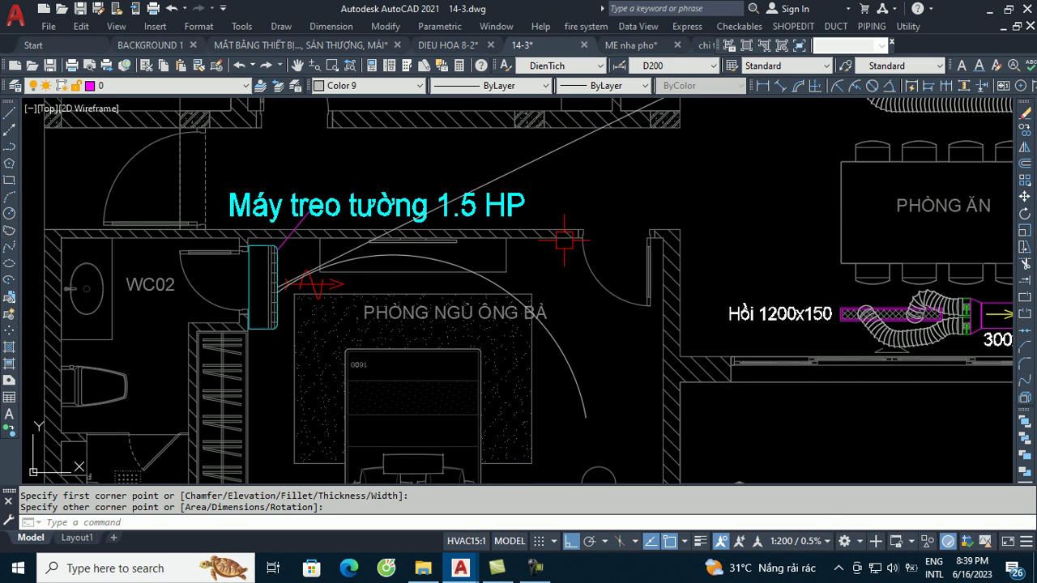
type("rec")
key("Return")
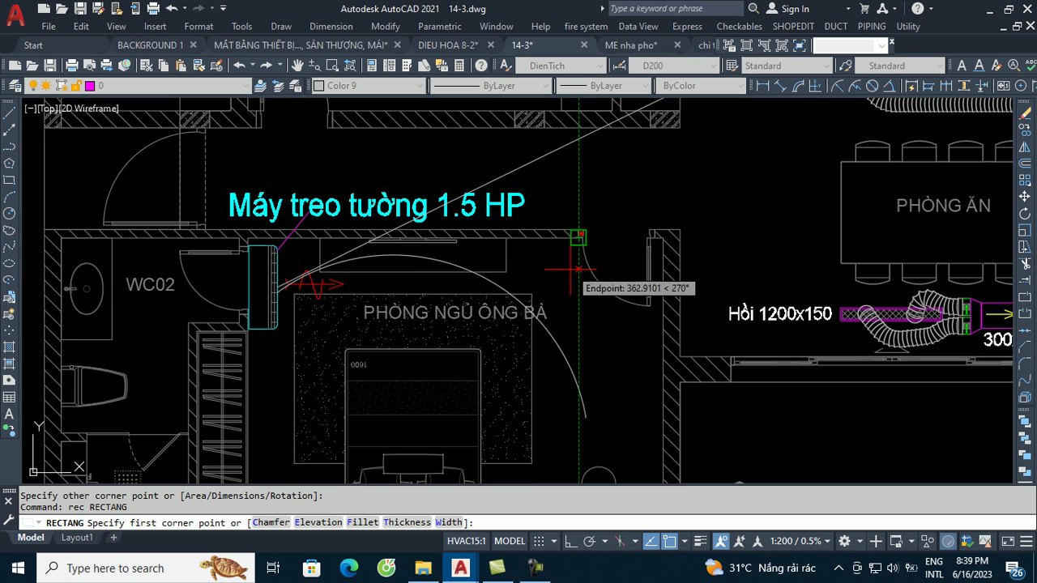
scroll(578, 262, "up", 5)
left_click(486, 231)
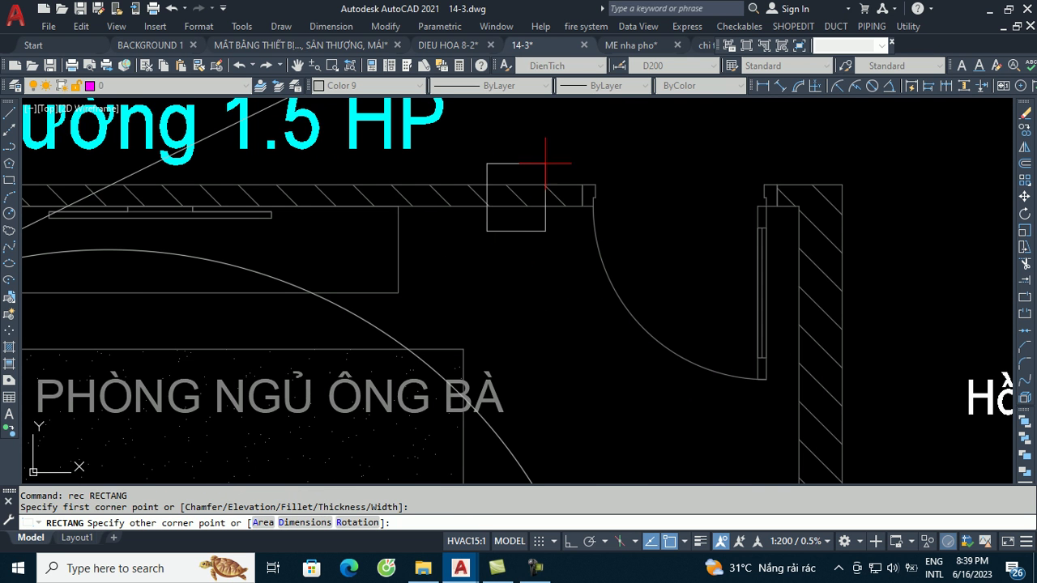
Pan and zoom to recentre the bedroom with the 1.5 HP wall unit and its arc
scroll(556, 197, "down", 5)
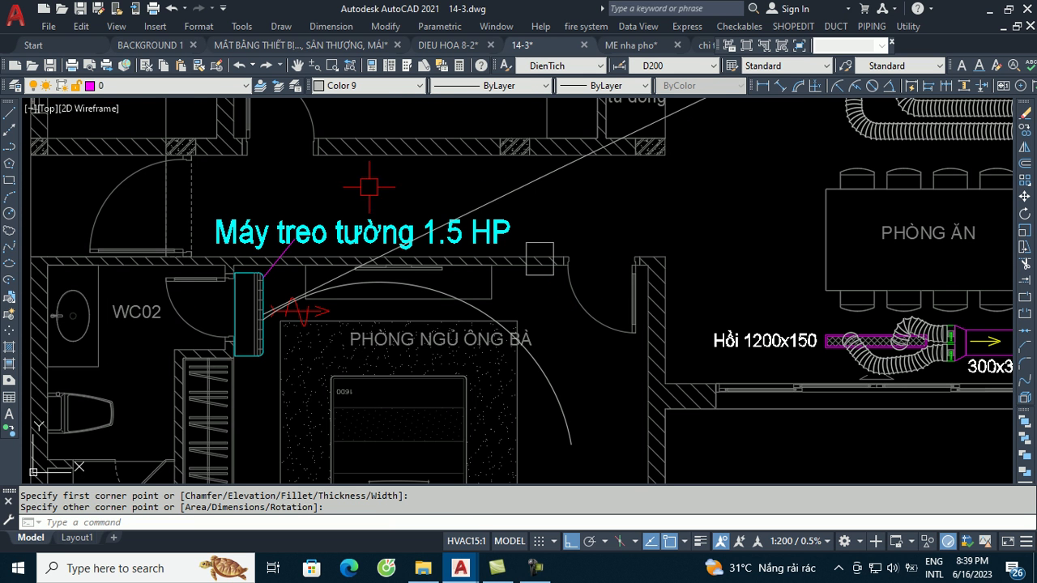
scroll(613, 145, "down", 5)
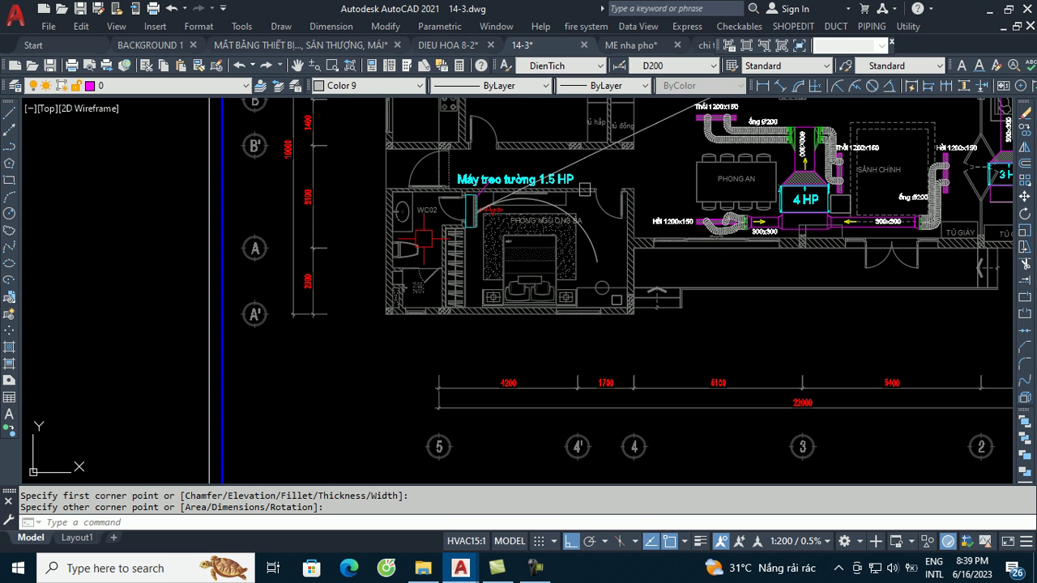
scroll(610, 300, "up", 7)
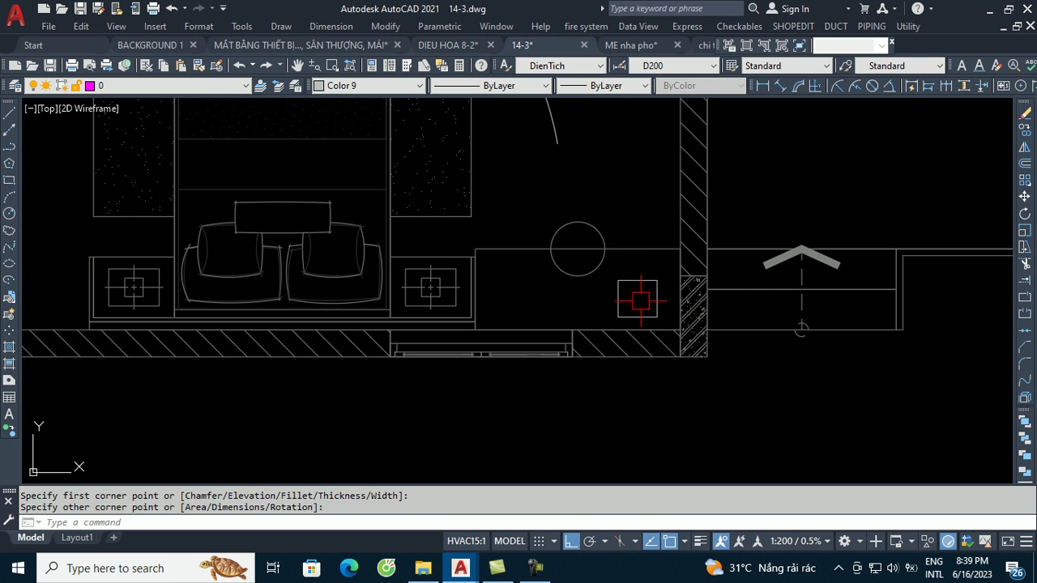
scroll(654, 342, "down", 5)
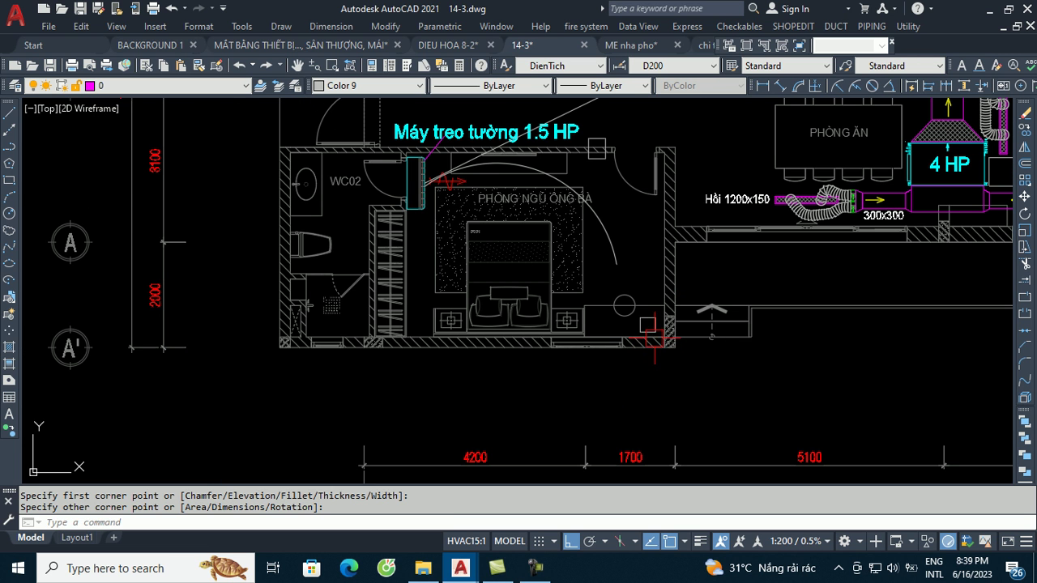
middle_click_drag(648, 217, 654, 260)
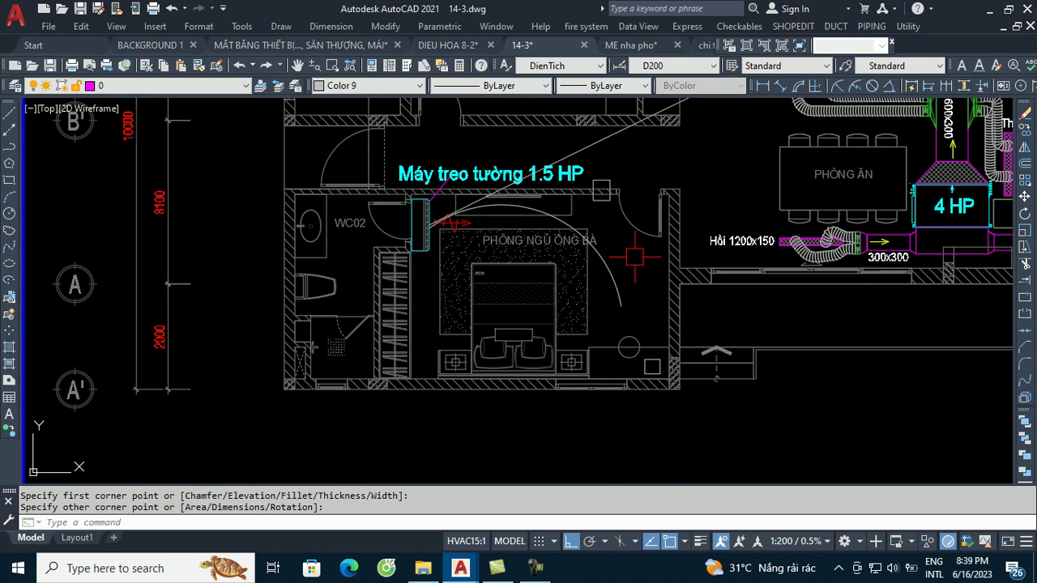
scroll(640, 180, "up", 2)
scroll(621, 191, "up", 2)
scroll(621, 191, "up", 2)
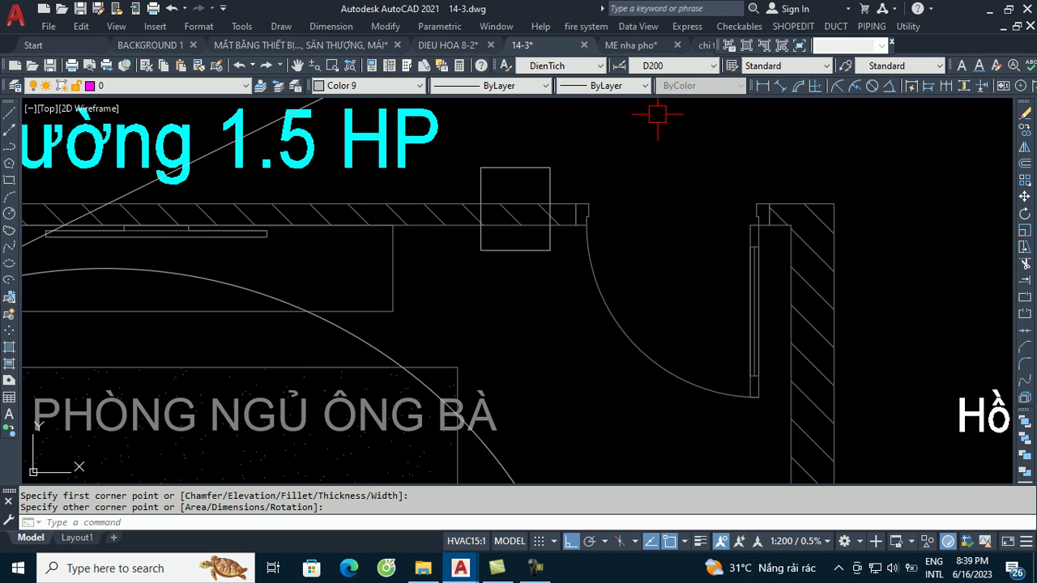
scroll(658, 113, "down", 5)
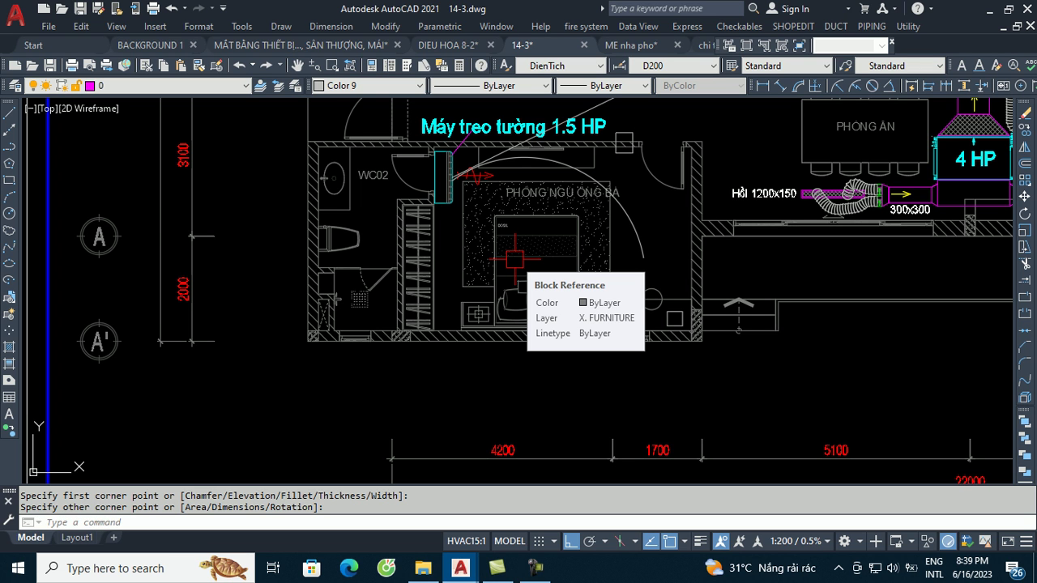
middle_click_drag(431, 192, 411, 263)
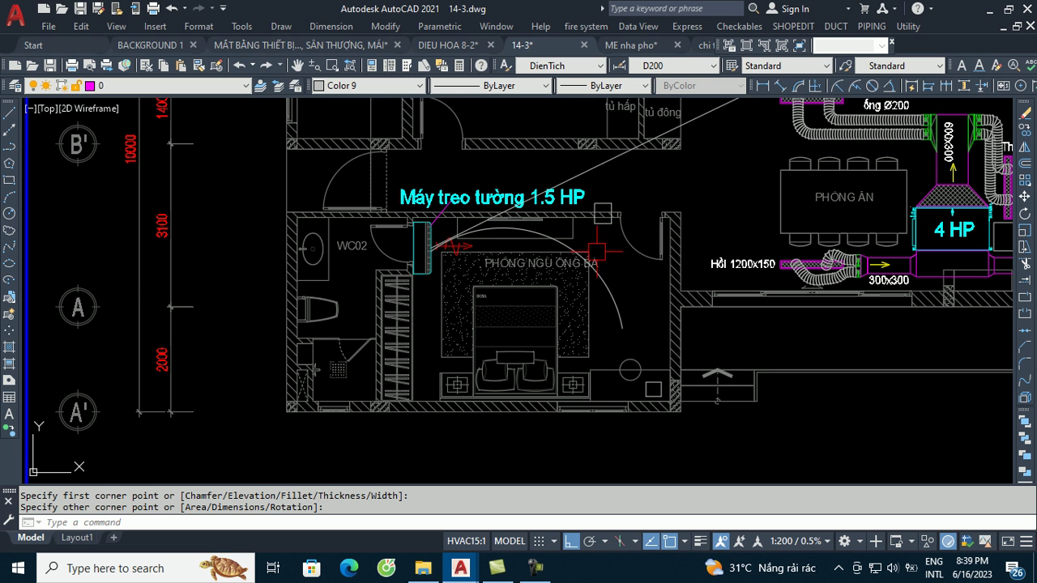
Pan and zoom from the bedroom to the 4 HP dining-room unit and its Thổi/Hồi 1200x150 ducts
scroll(663, 203, "up", 4)
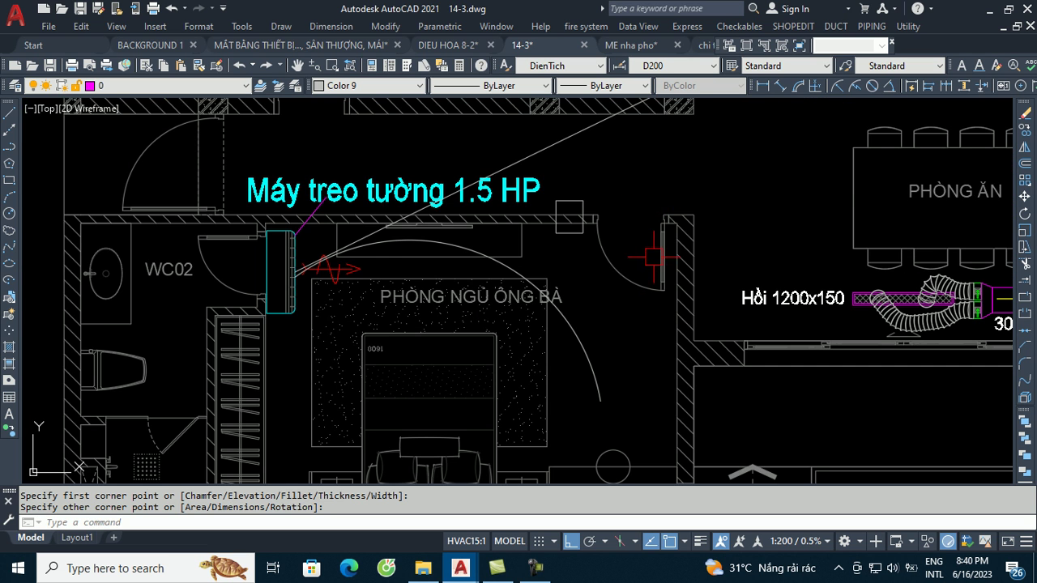
scroll(713, 247, "down", 4)
mouse_move(521, 375)
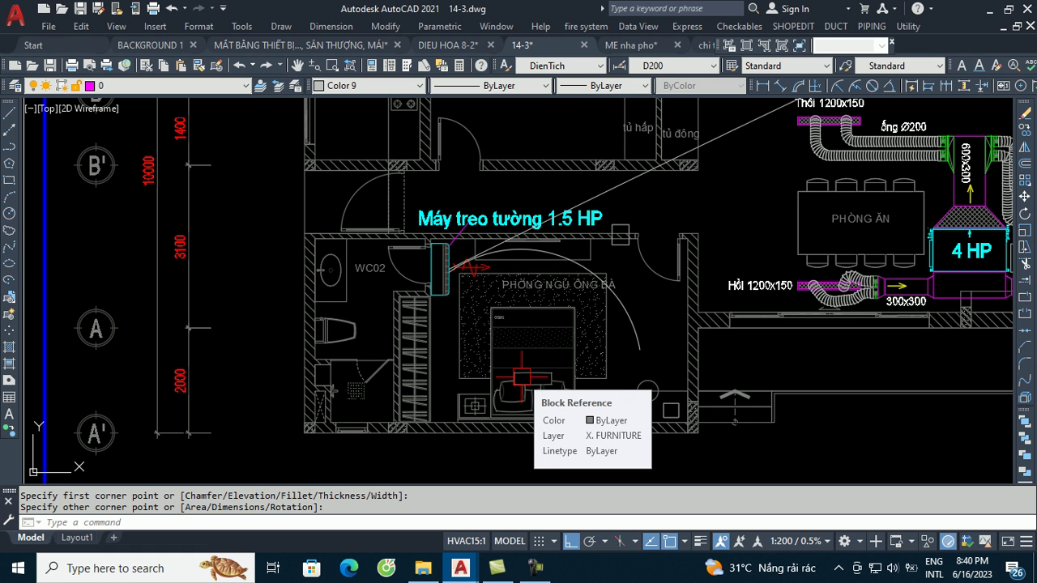
middle_click_drag(474, 277, 358, 285)
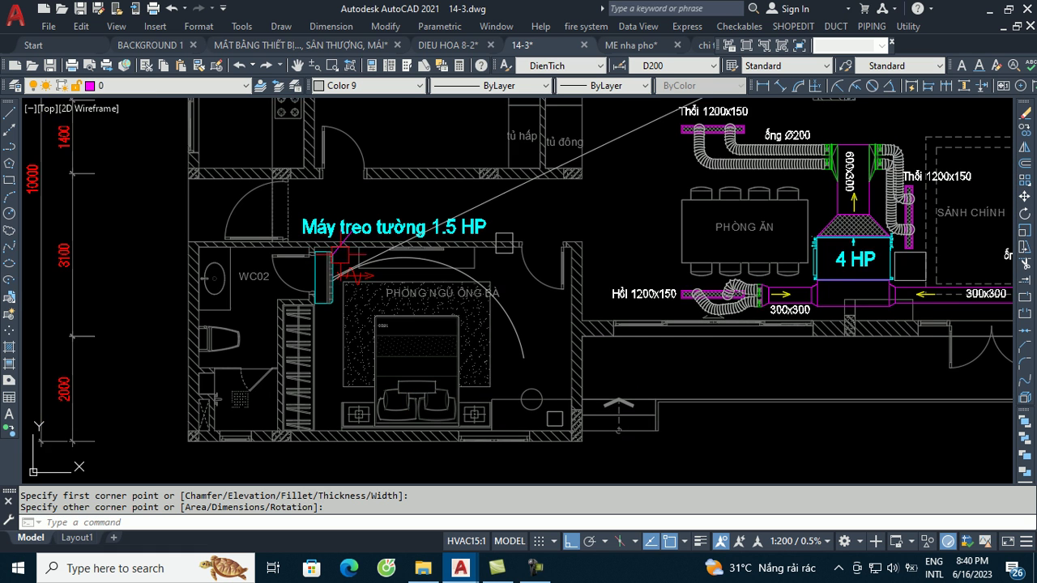
scroll(343, 277, "up", 2)
scroll(298, 245, "down", 2)
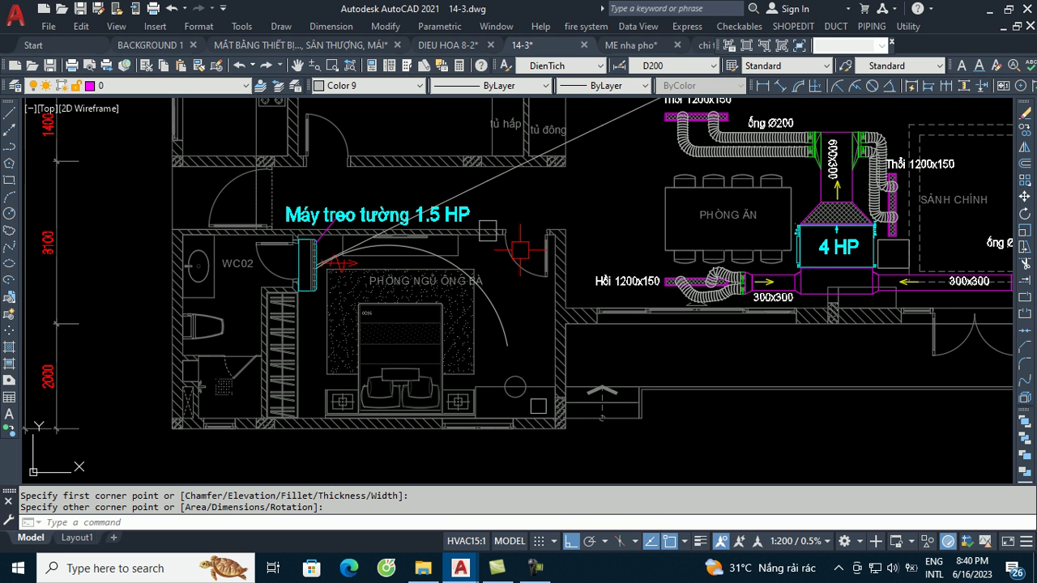
middle_click_drag(519, 247, 390, 283)
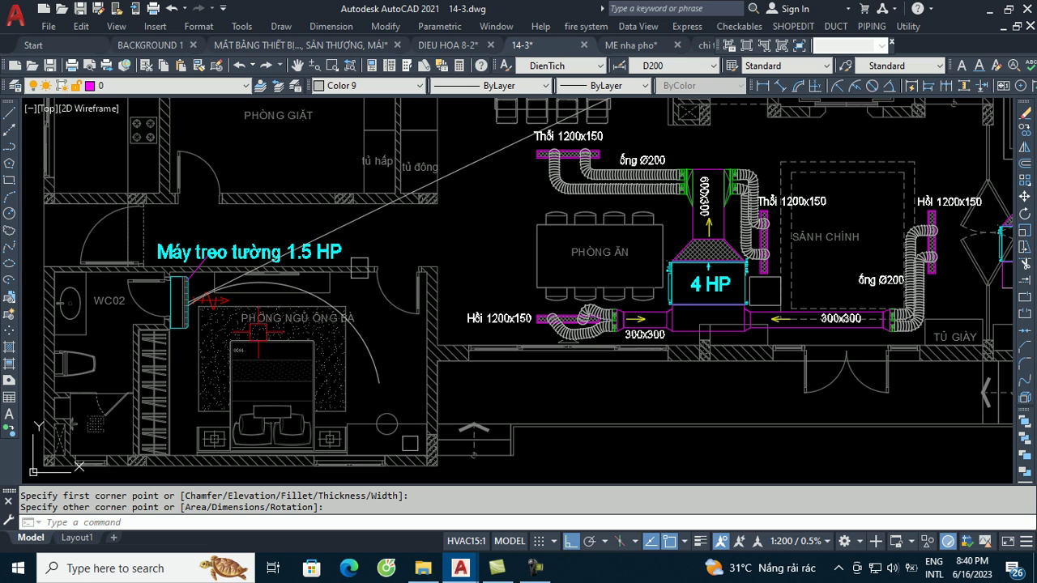
middle_click_drag(611, 266, 375, 319)
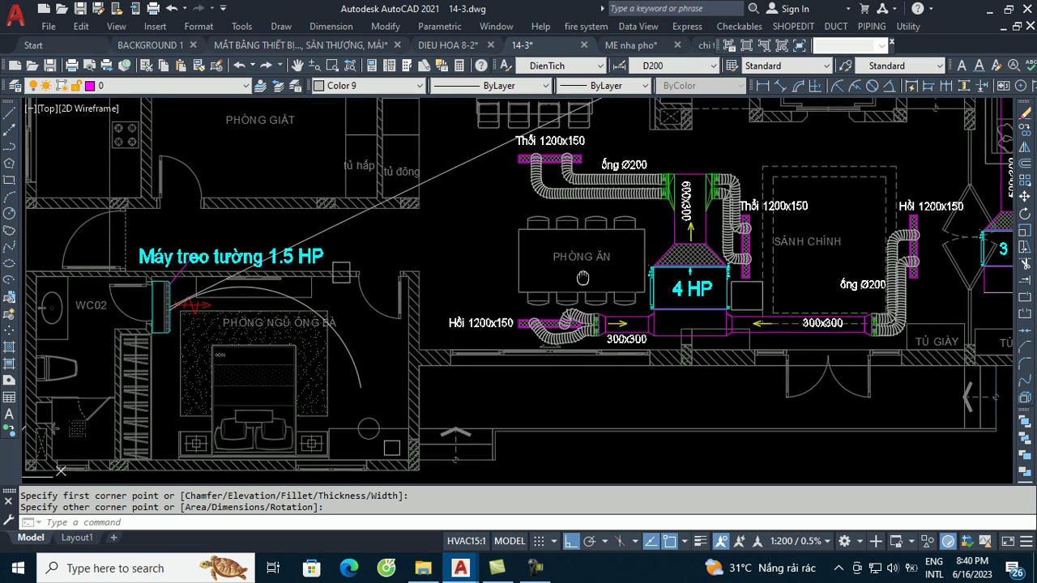
scroll(575, 307, "down", 1)
scroll(576, 306, "down", 1)
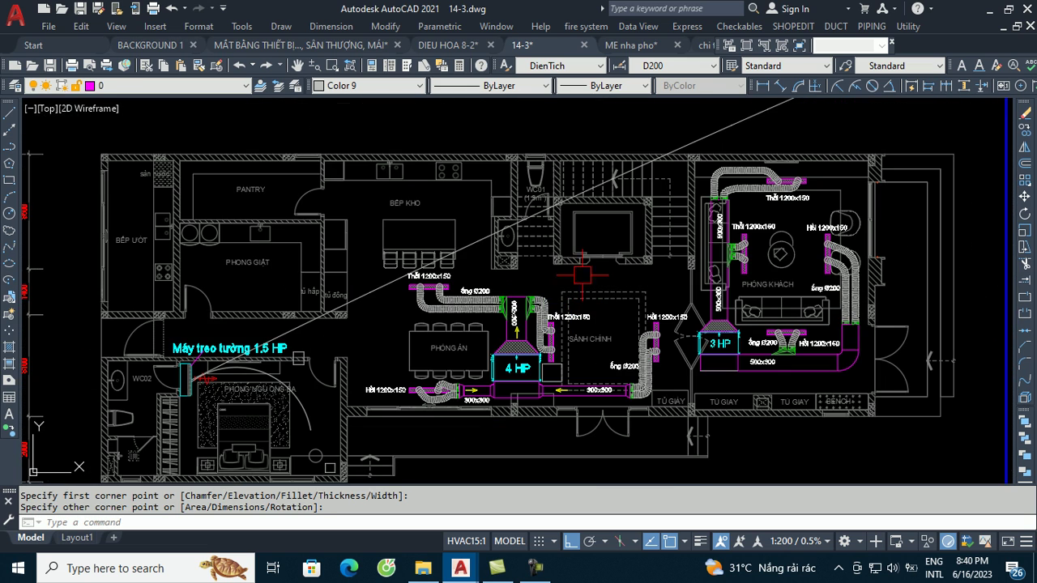
scroll(518, 391, "up", 2)
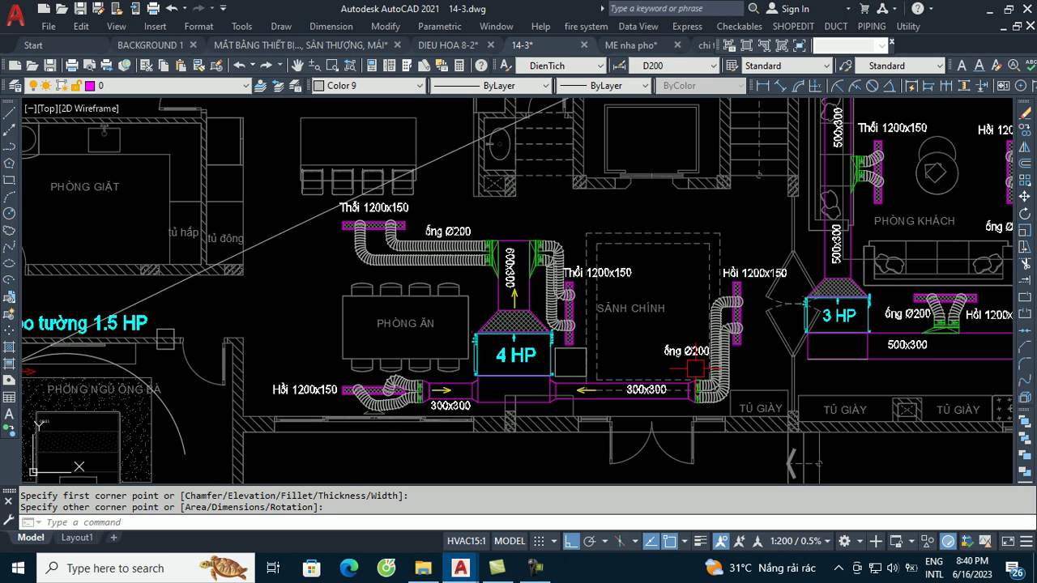
scroll(534, 368, "up", 2)
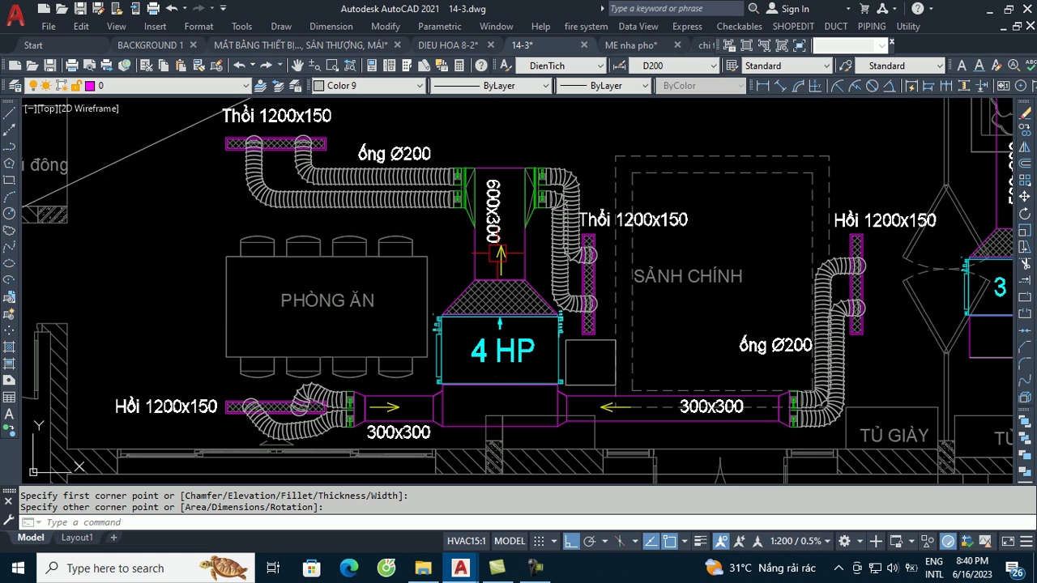
scroll(518, 340, "down", 1)
scroll(522, 361, "down", 1)
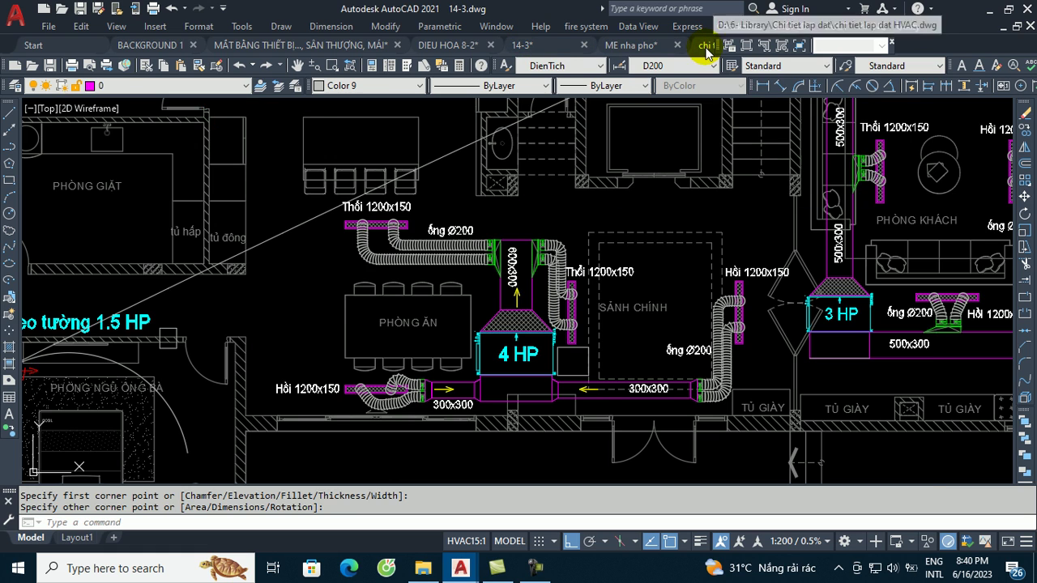
Switch to chi tiet lap dat HVAC.dwg and zoom in on the ceiling AC unit detail
left_click(705, 47)
scroll(447, 262, "down", 2)
scroll(486, 255, "down", 2)
scroll(482, 263, "down", 2)
scroll(481, 267, "up", 2)
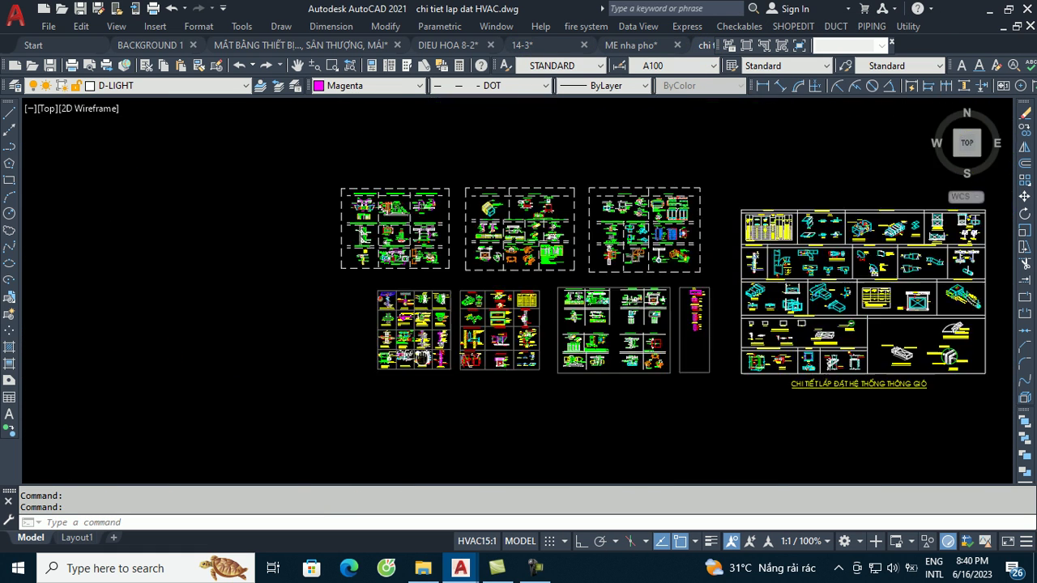
scroll(480, 267, "up", 2)
scroll(481, 267, "up", 2)
scroll(340, 317, "up", 3)
middle_click_drag(340, 318, 416, 322)
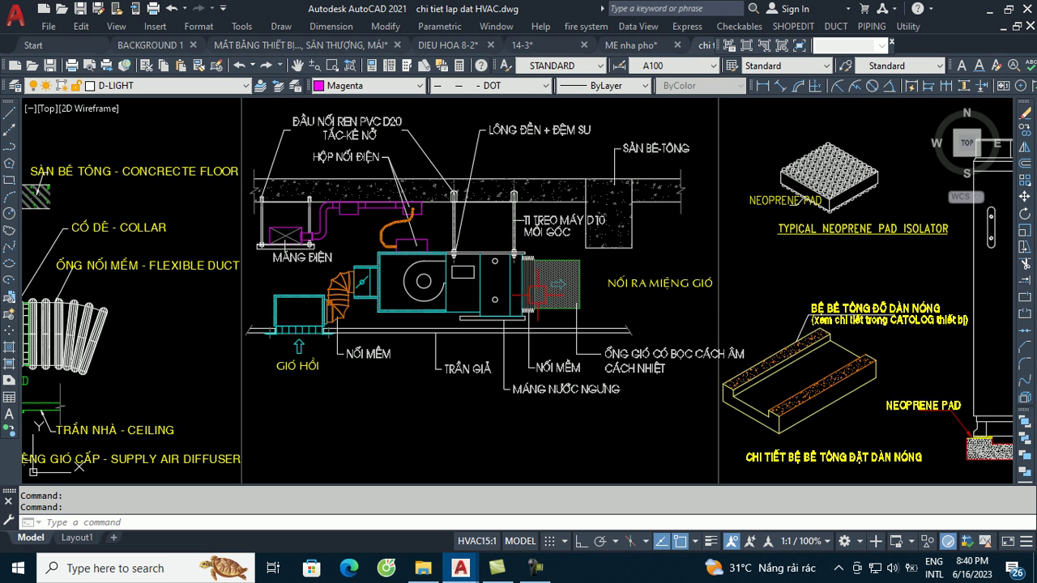
Pan and zoom over the outdoor unit details and the upper detail sheets
scroll(559, 282, "down", 2)
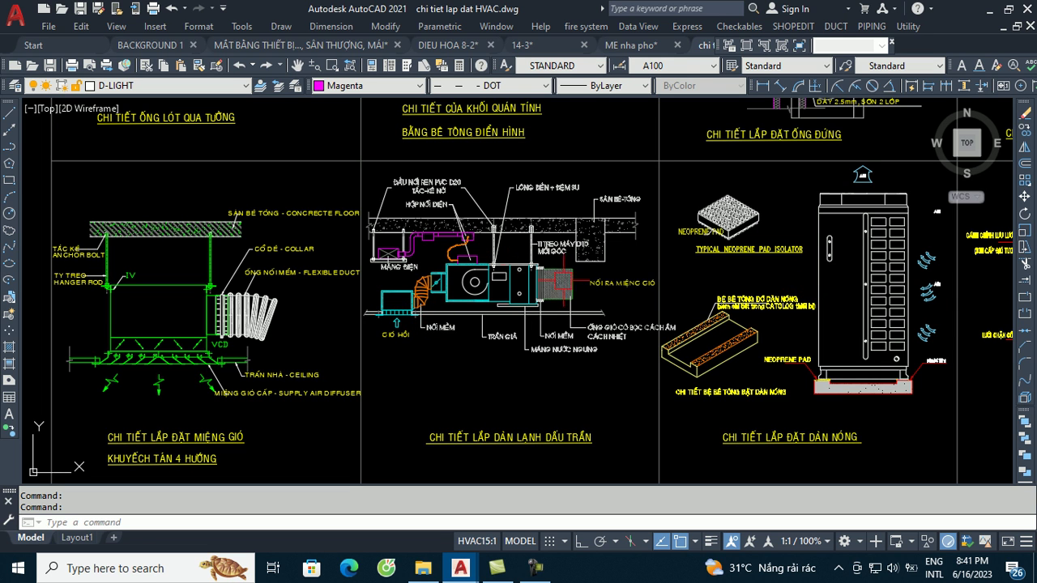
middle_click_drag(582, 270, 410, 295)
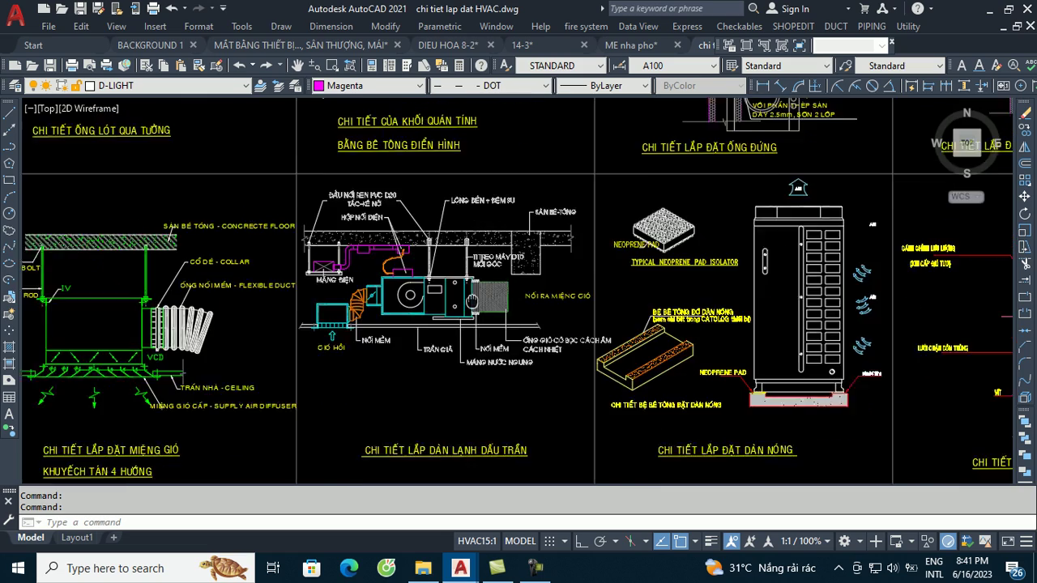
scroll(308, 321, "down", 3)
scroll(308, 322, "down", 2)
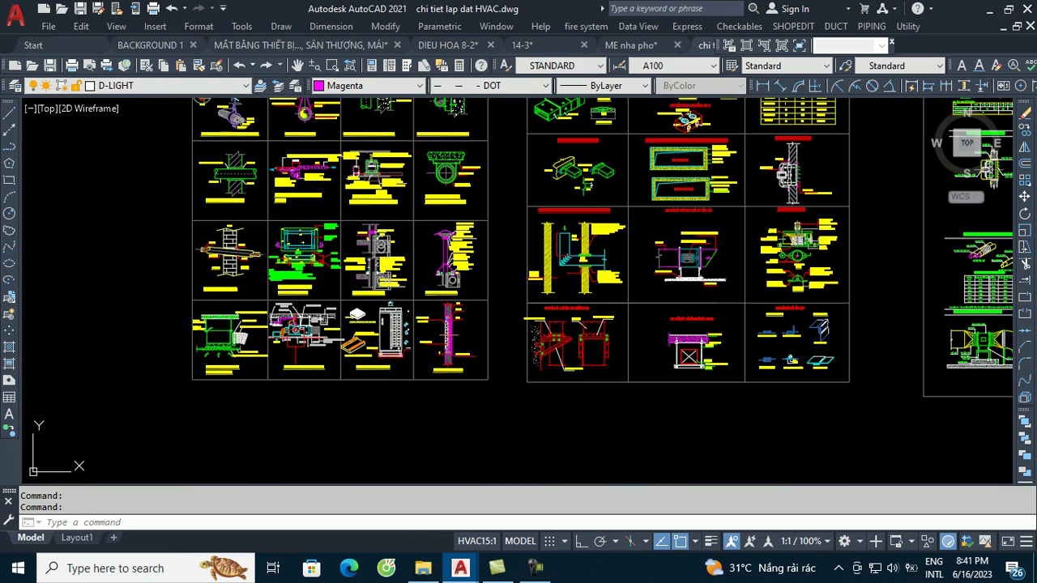
scroll(458, 332, "down", 1)
middle_click_drag(458, 332, 449, 399)
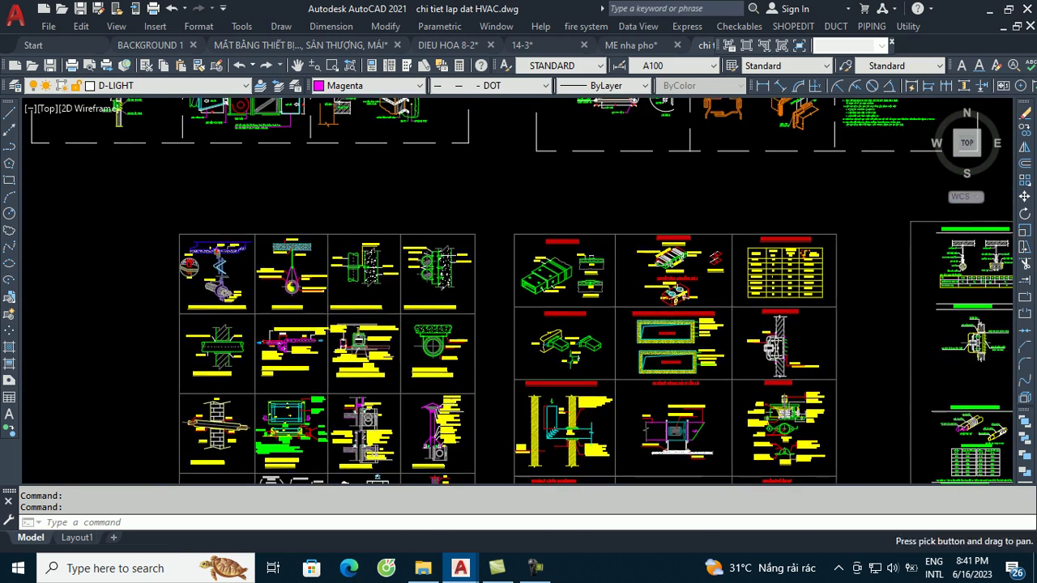
scroll(458, 365, "down", 1)
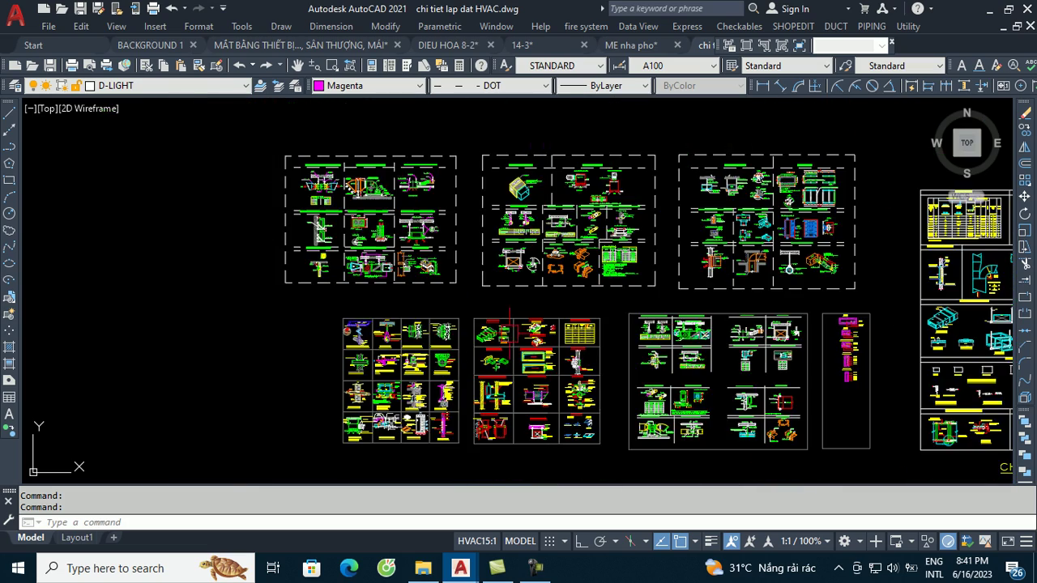
scroll(688, 316, "up", 3)
scroll(689, 316, "up", 2)
scroll(405, 272, "down", 2)
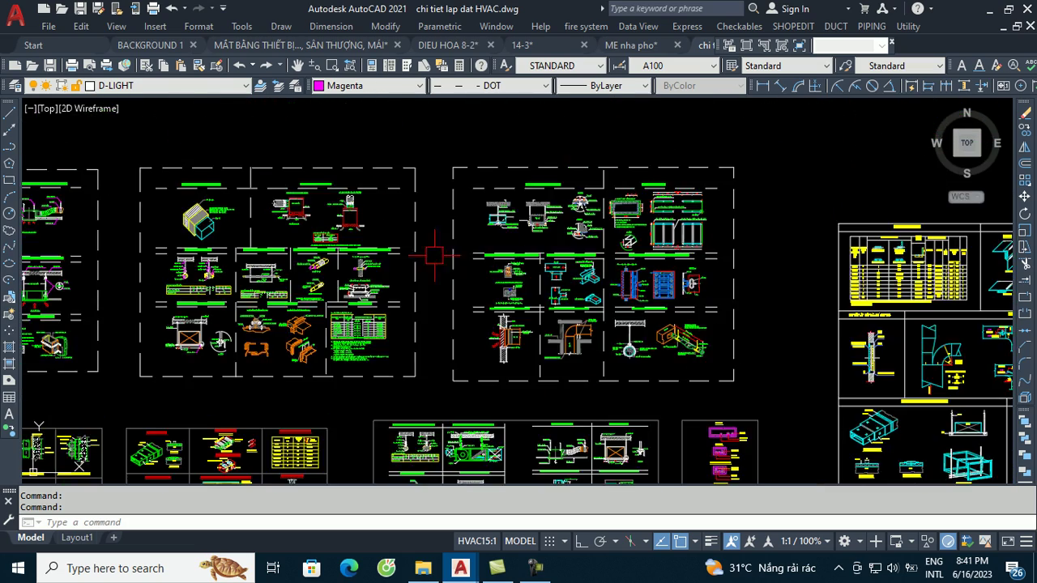
scroll(639, 332, "up", 3)
scroll(512, 314, "up", 2)
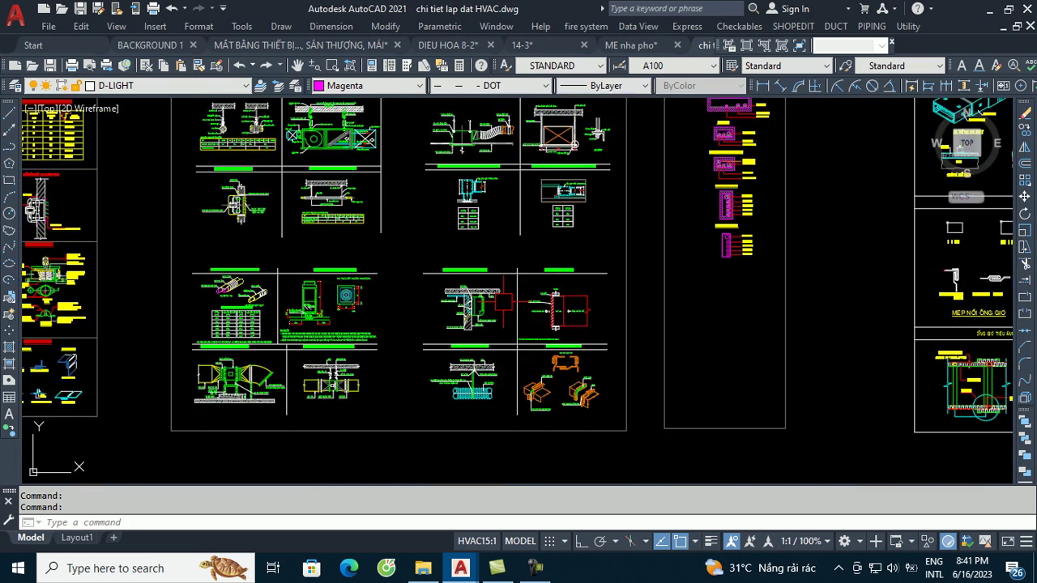
scroll(494, 259, "down", 1)
scroll(267, 154, "up", 4)
scroll(316, 243, "up", 2)
scroll(321, 253, "down", 3)
scroll(613, 224, "up", 2)
Pan across the ventilation and air-conditioning sheets to the ducted fan-coil installation details
middle_click_drag(735, 279, 459, 264)
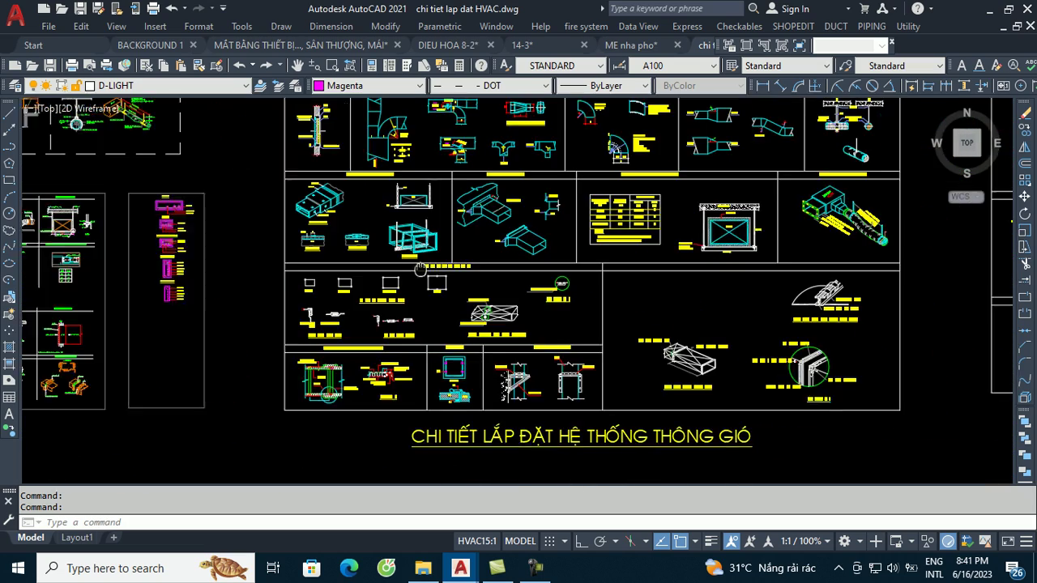
middle_click_drag(805, 273, 192, 371)
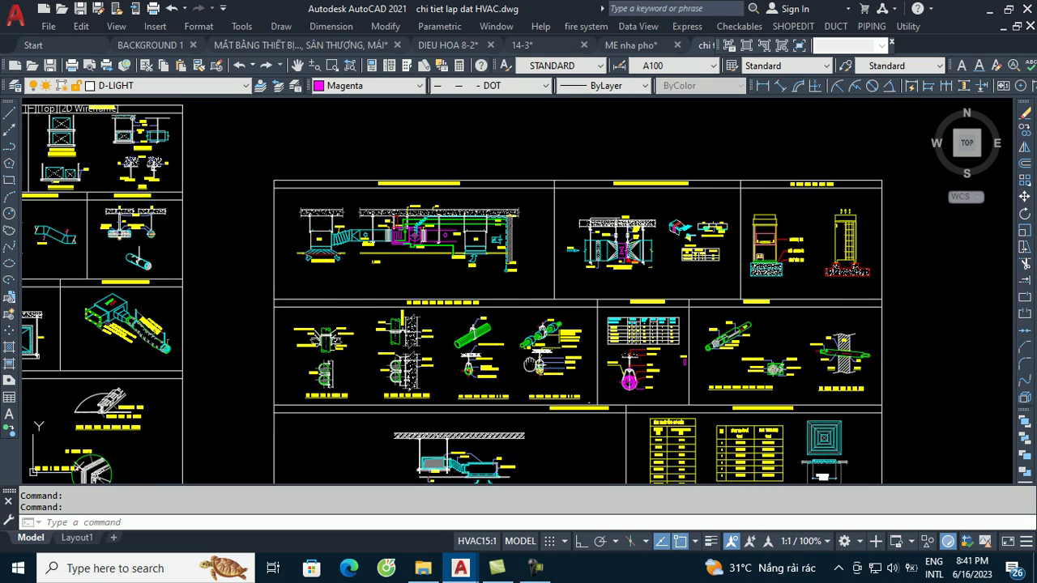
middle_click_drag(520, 351, 515, 338)
scroll(639, 348, "down", 2)
scroll(640, 348, "down", 3)
scroll(640, 348, "down", 1)
middle_click_drag(640, 348, 835, 341)
scroll(806, 312, "up", 4)
middle_click_drag(664, 203, 681, 303)
scroll(664, 248, "up", 1)
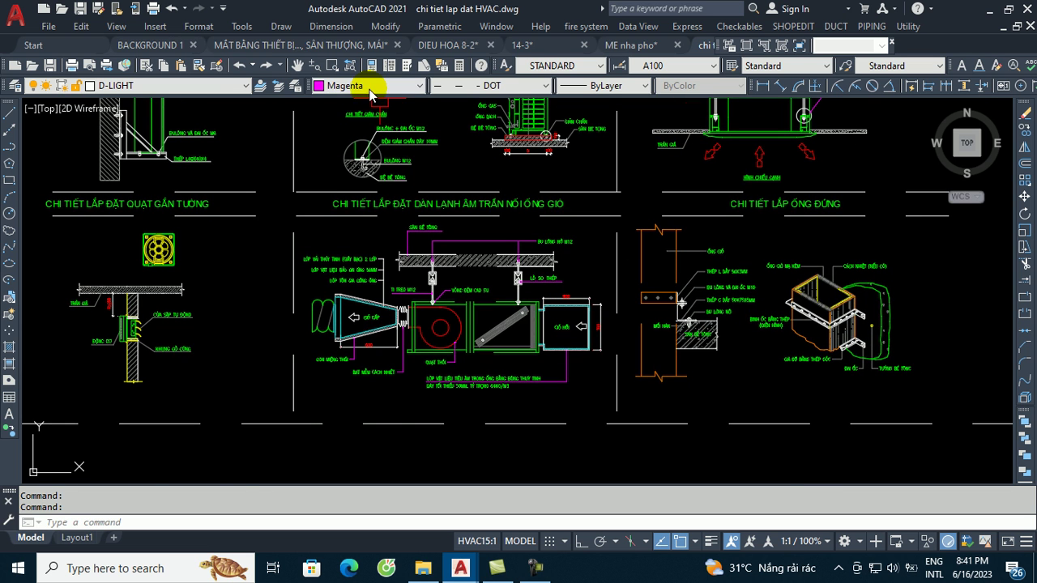
Return to the 14-3 plan and centre the view on the 4 HP unit's ducts
left_click(556, 51)
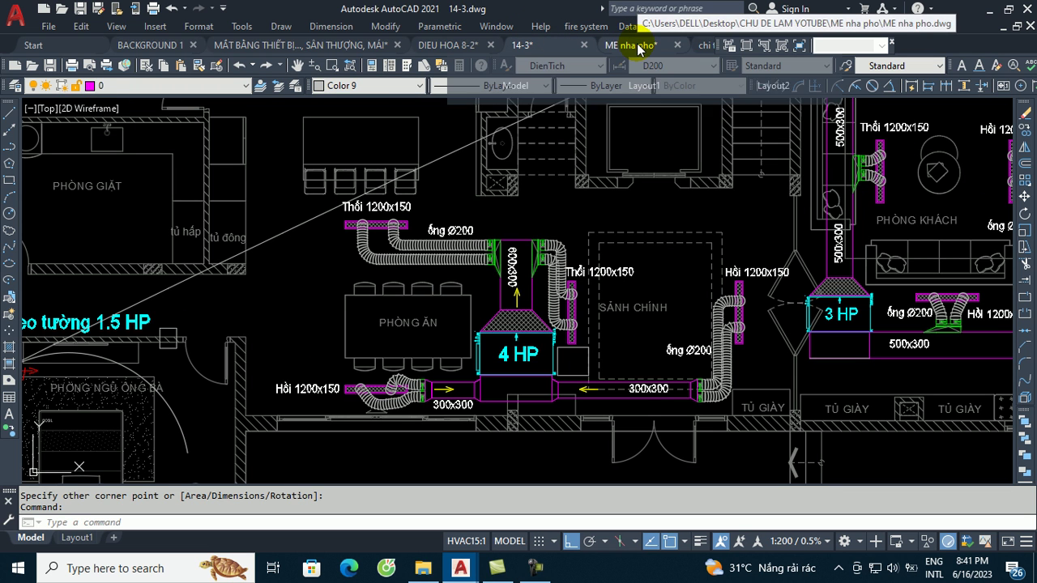
key("Escape")
scroll(768, 182, "down", 4)
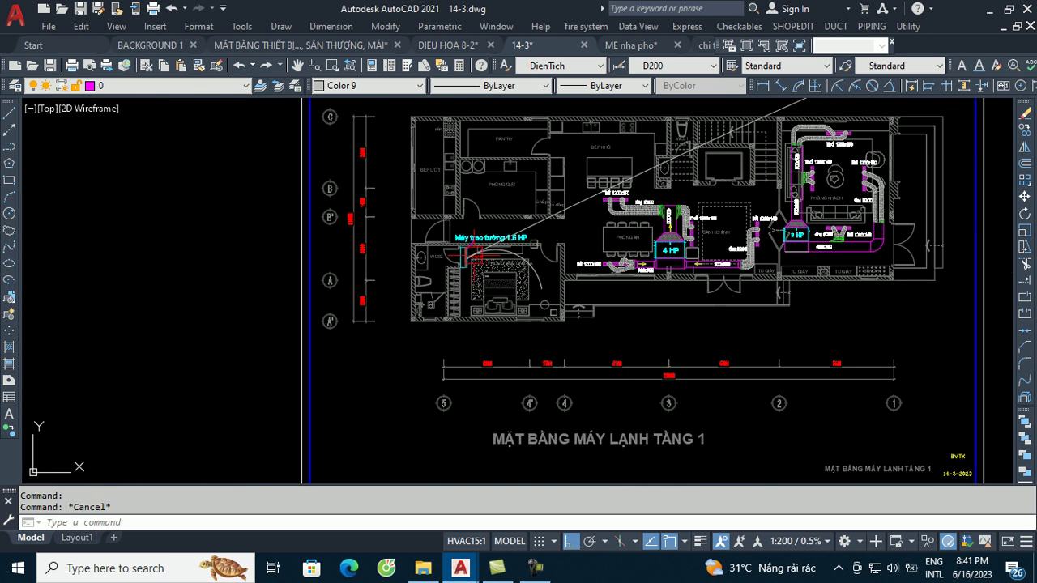
scroll(474, 256, "up", 6)
scroll(444, 239, "up", 2)
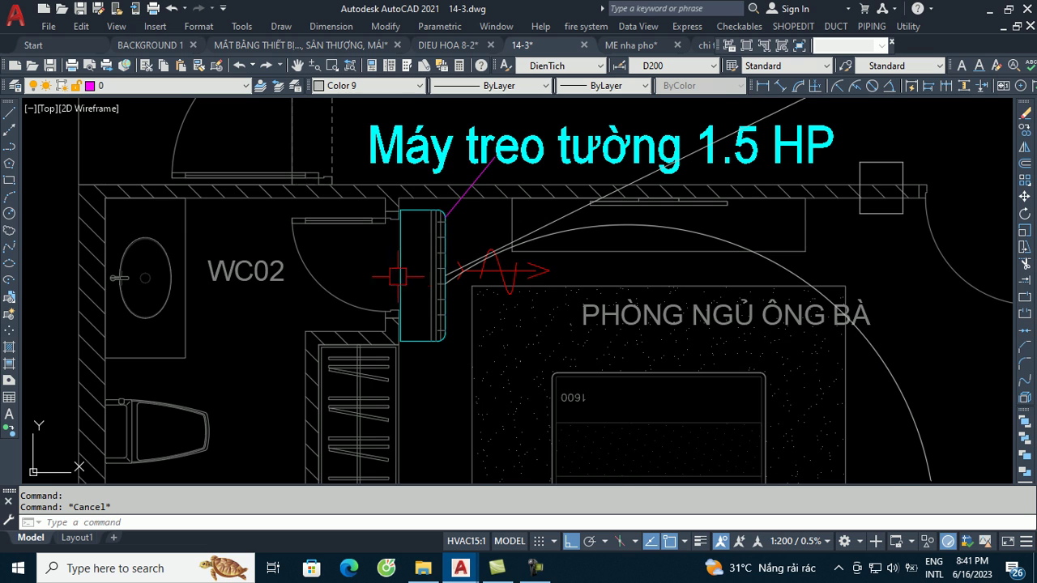
scroll(405, 286, "down", 4)
scroll(273, 248, "down", 4)
scroll(507, 245, "up", 2)
scroll(486, 267, "up", 4)
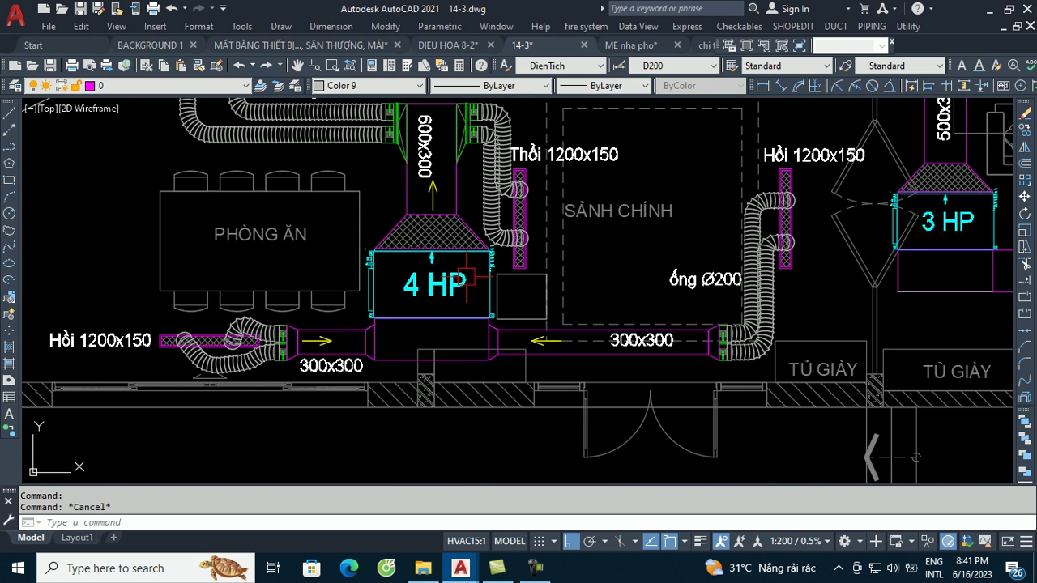
middle_click_drag(492, 261, 531, 330)
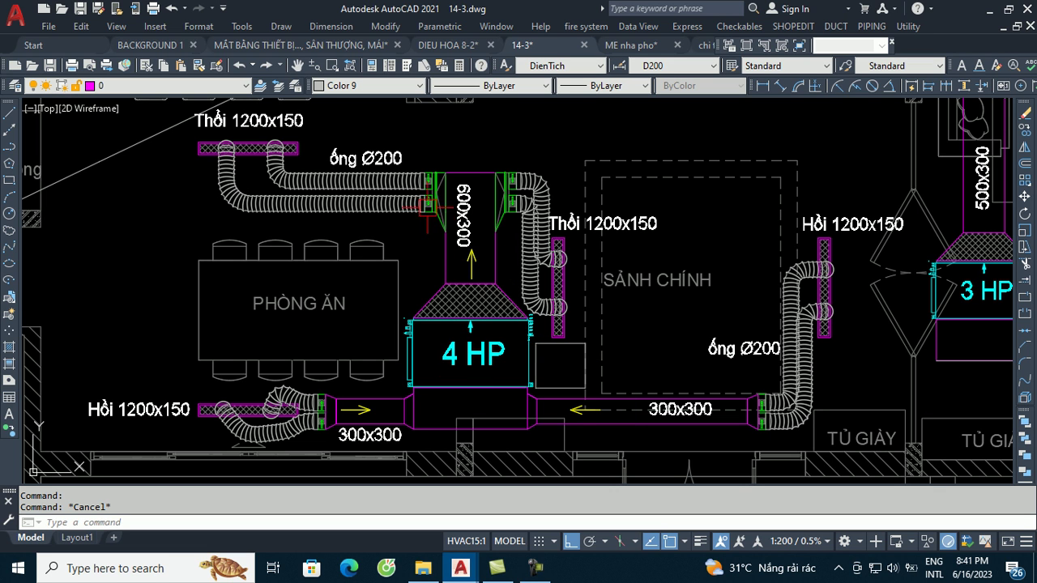
Select the upper-left Thổi 1200x150 supply grille and the Hồi 1200x150 return grille
scroll(263, 147, "up", 3)
left_click(247, 148)
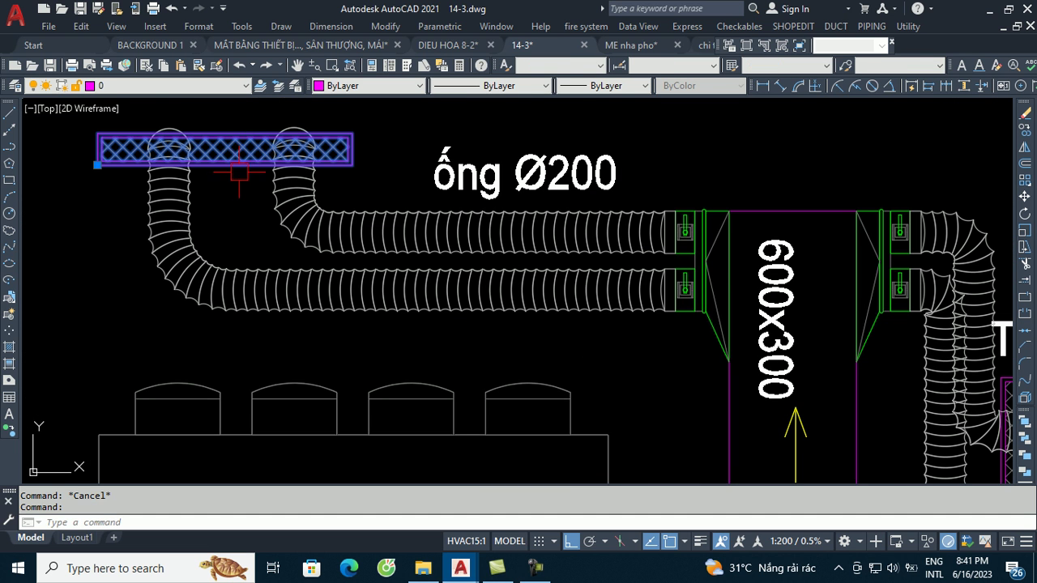
scroll(247, 154, "down", 3)
scroll(575, 158, "up", 2)
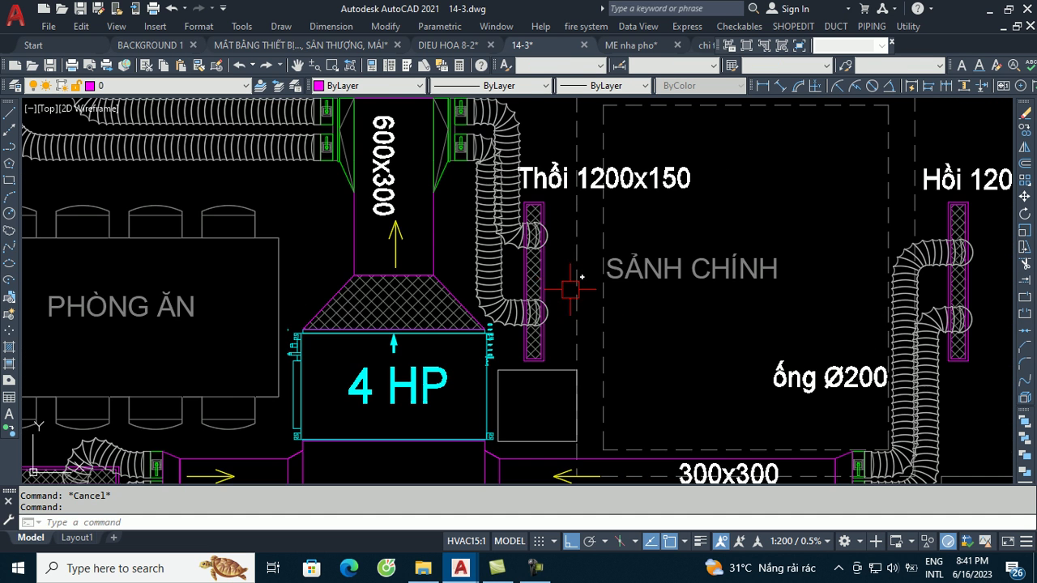
scroll(575, 154, "down", 3)
scroll(368, 279, "up", 5)
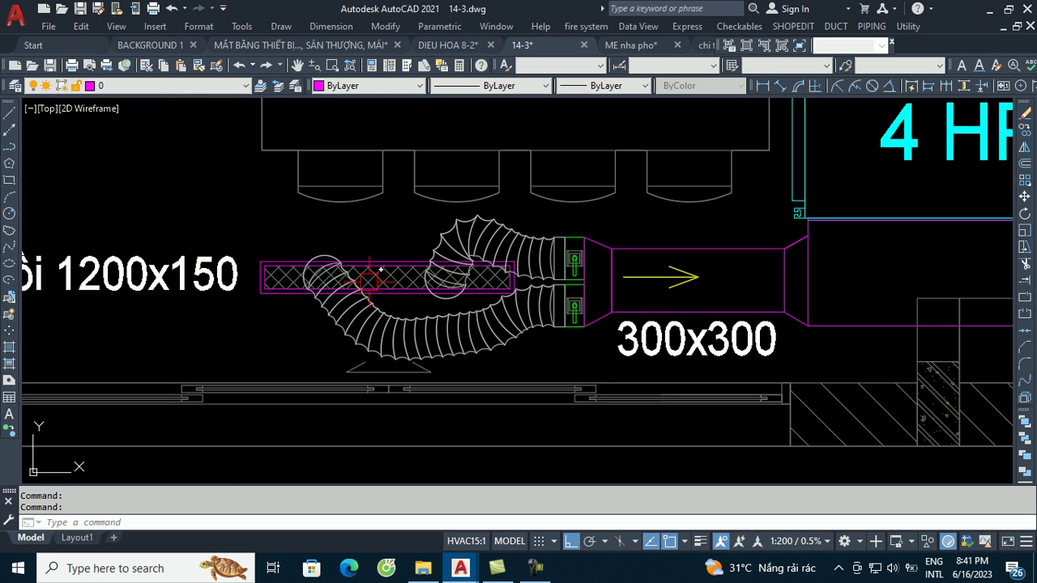
left_click(375, 272)
scroll(315, 320, "down", 4)
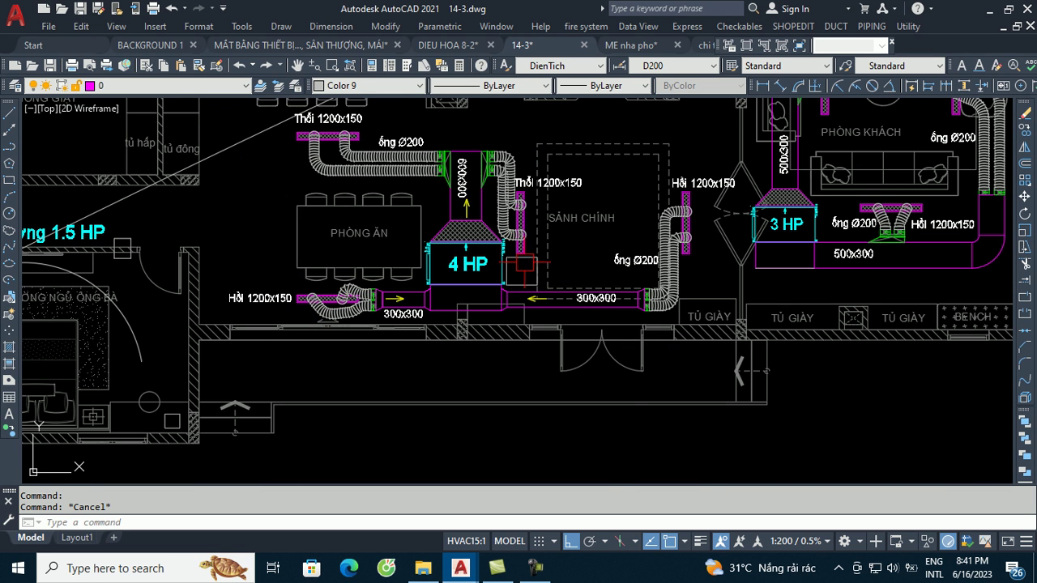
scroll(516, 260, "up", 4)
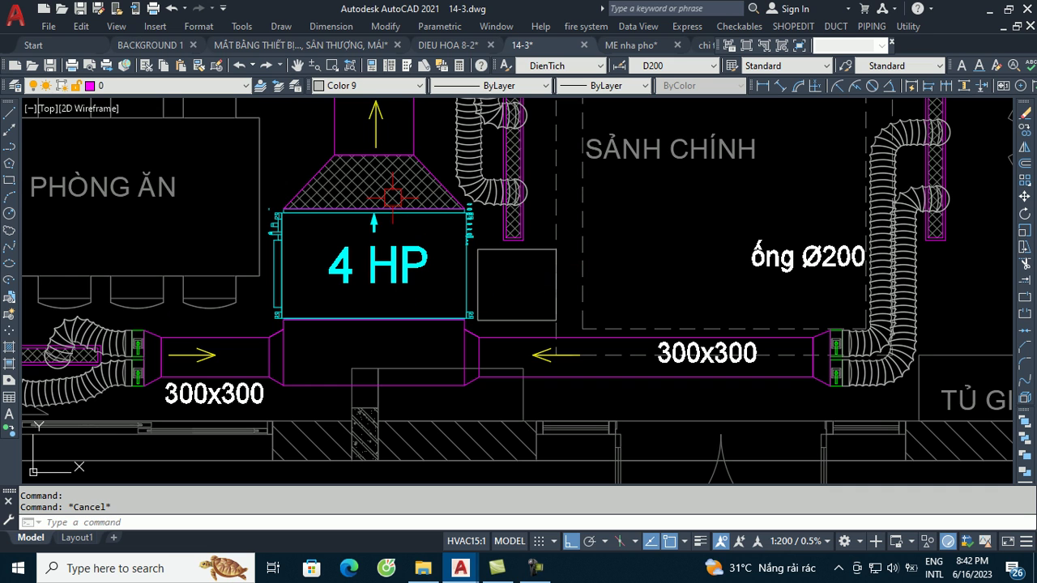
scroll(429, 312, "down", 4)
Pan past the pantry, kitchen and WC to the 3 HP living-room unit
middle_click_drag(434, 259, 458, 296)
scroll(463, 290, "down", 2)
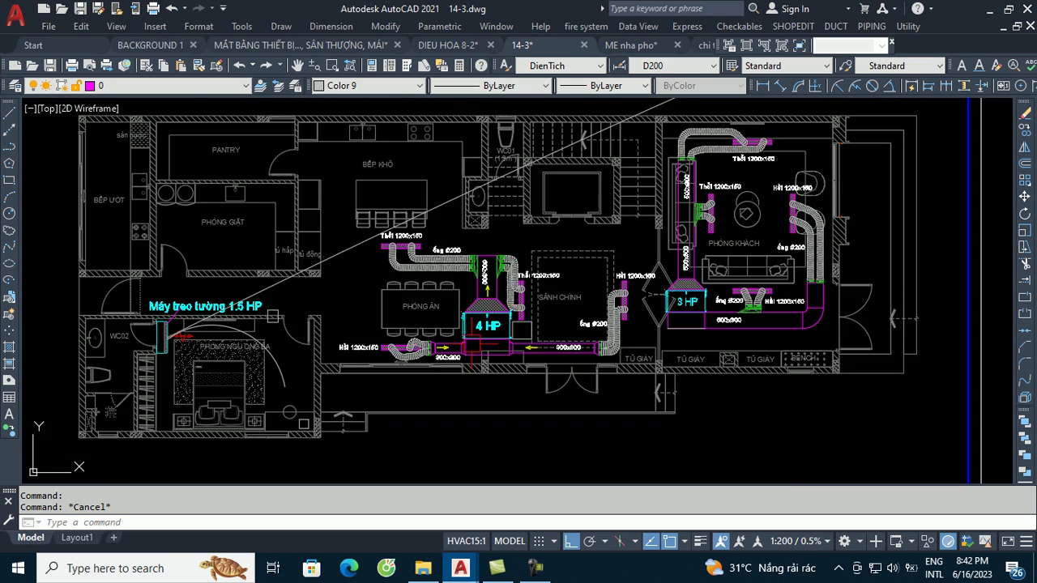
scroll(489, 329, "up", 2)
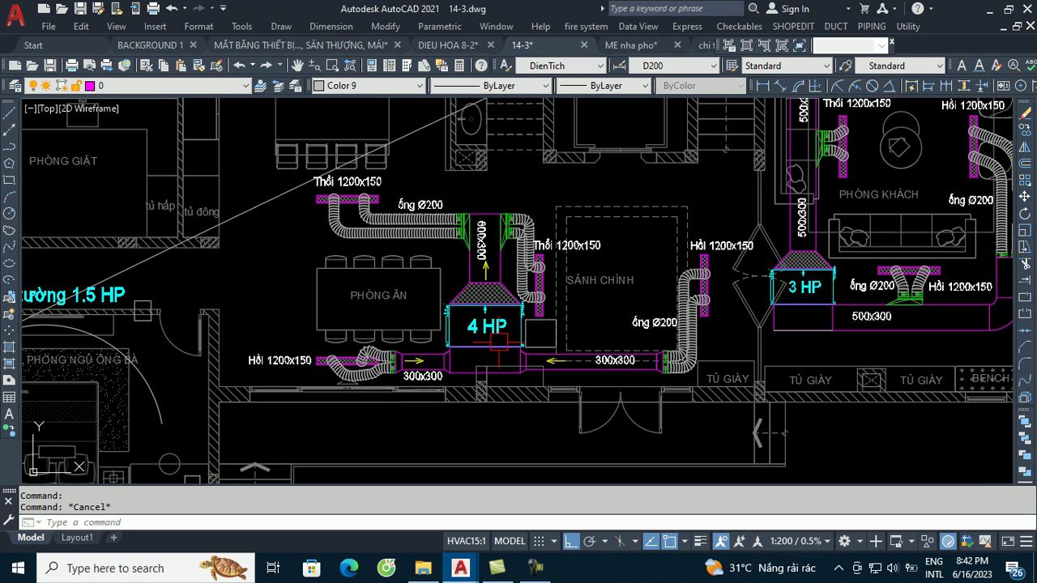
middle_click_drag(528, 309, 531, 409)
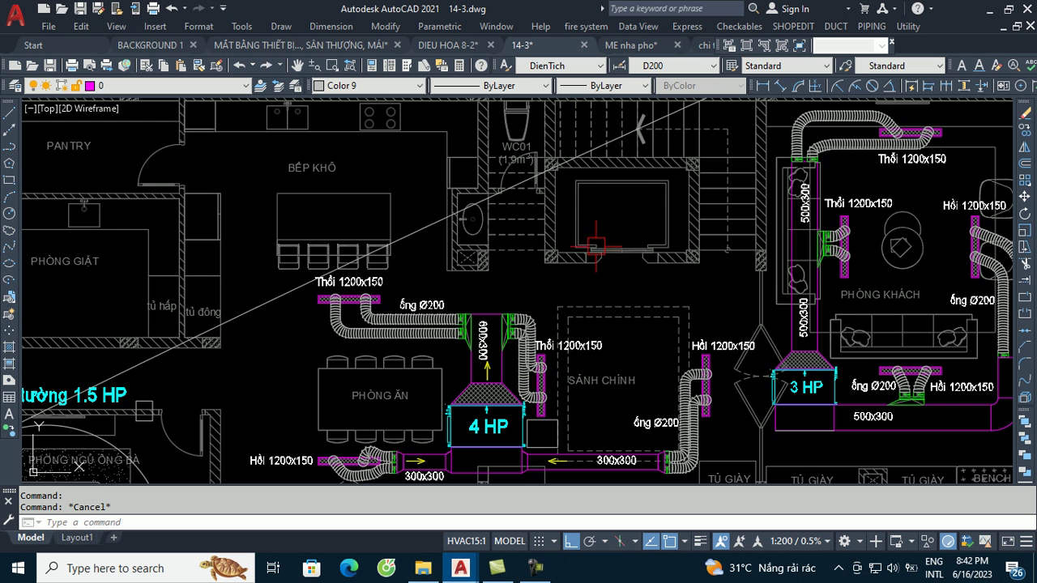
scroll(606, 217, "down", 2)
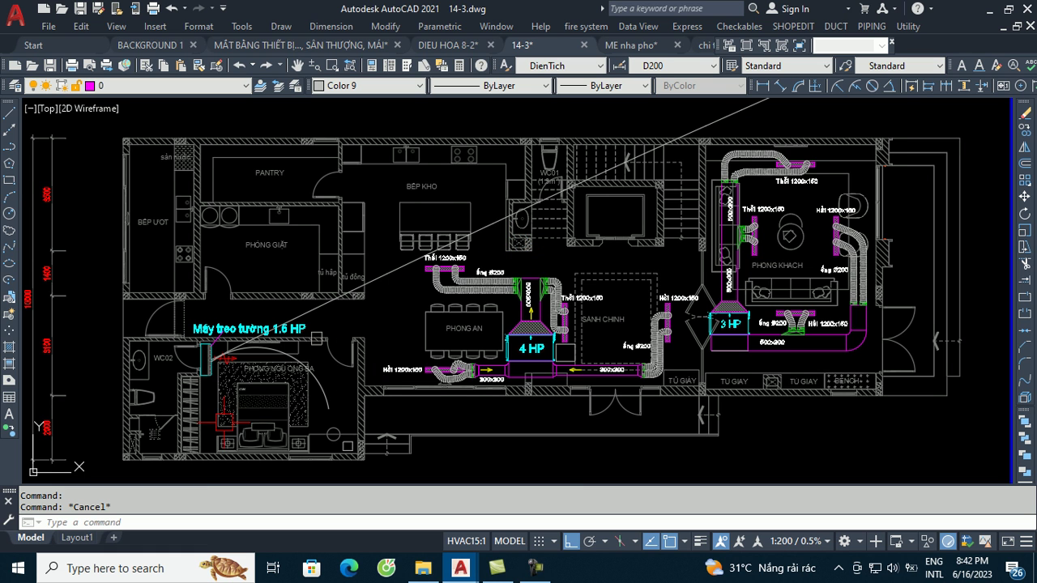
middle_click_drag(216, 425, 247, 362)
middle_click_drag(675, 251, 380, 366)
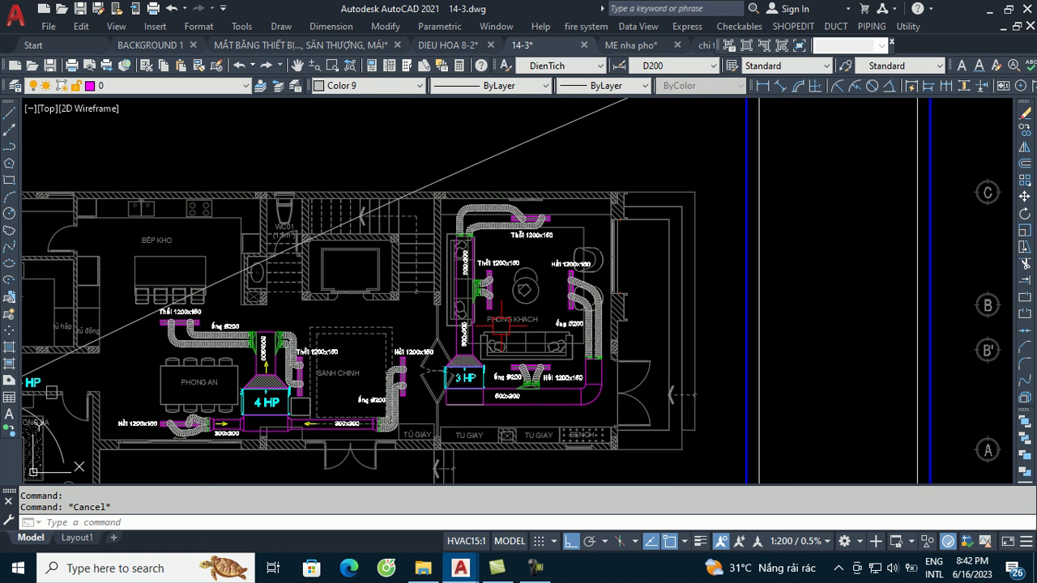
scroll(466, 385, "up", 2)
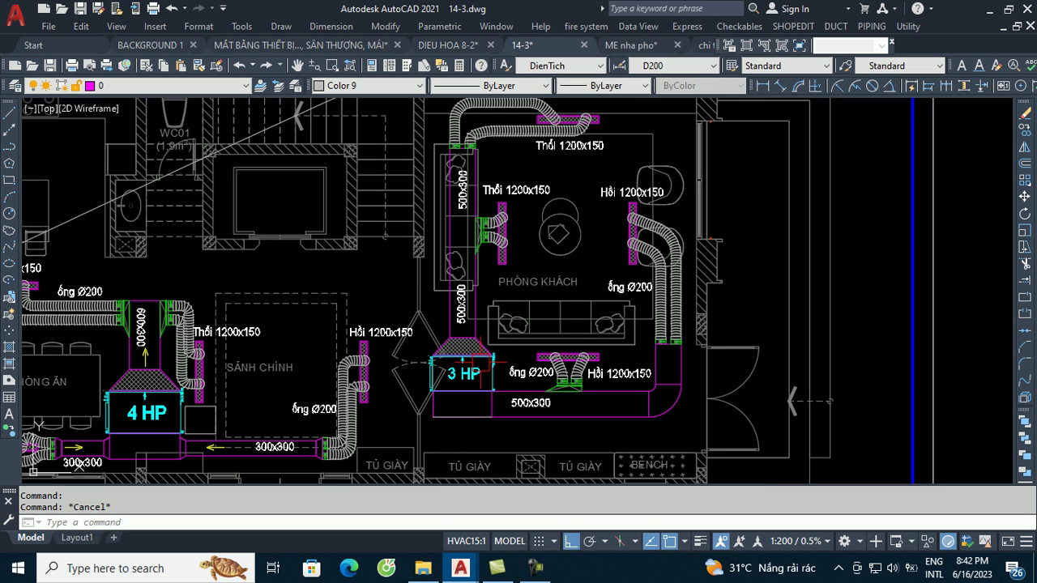
scroll(482, 365, "down", 2)
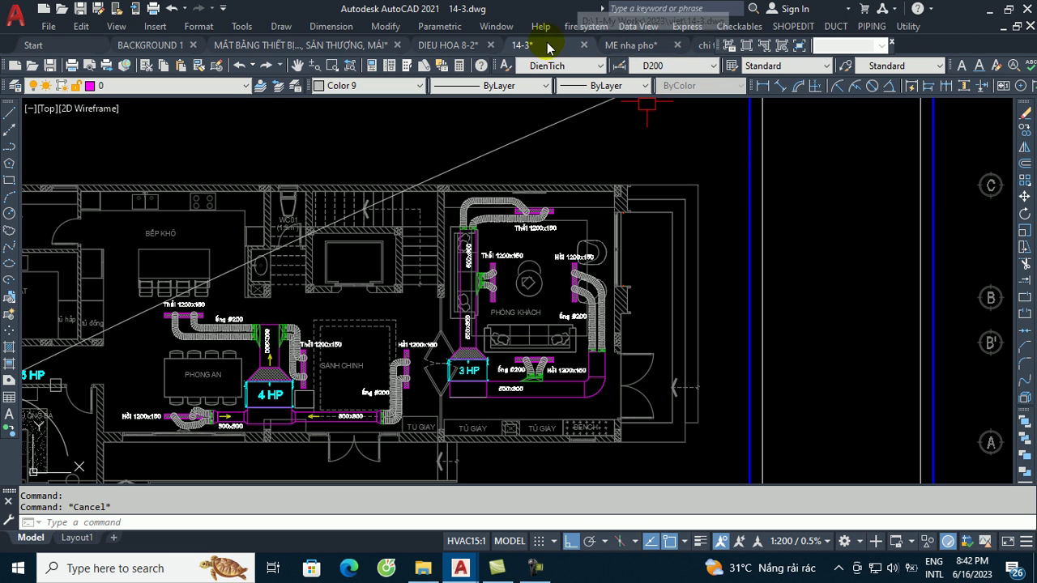
Switch to DIEU HOA 8-2 and zoom over its 1.5 HP and 2HP duct layouts
left_click(451, 45)
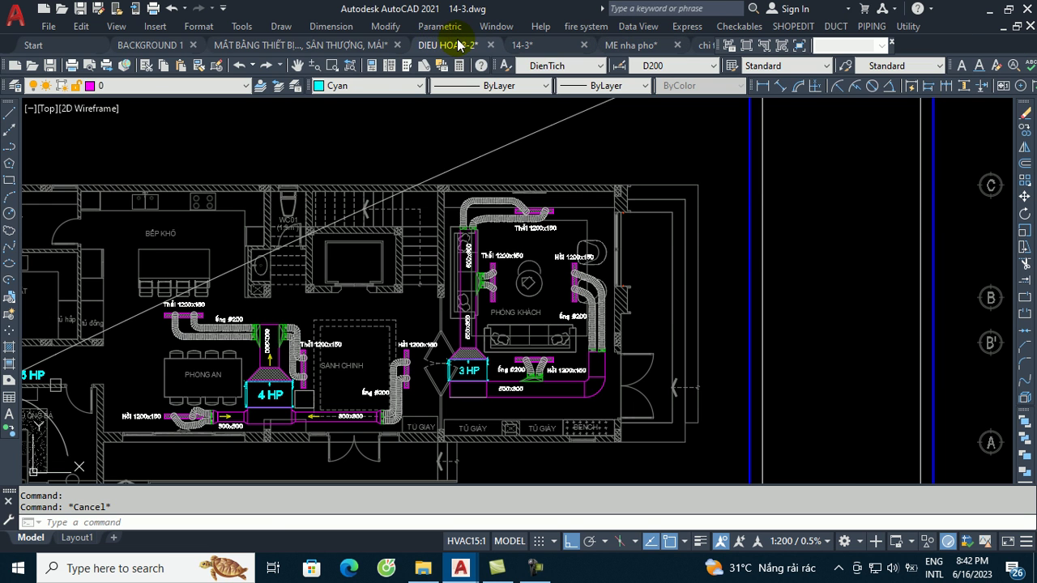
scroll(793, 269, "up", 2)
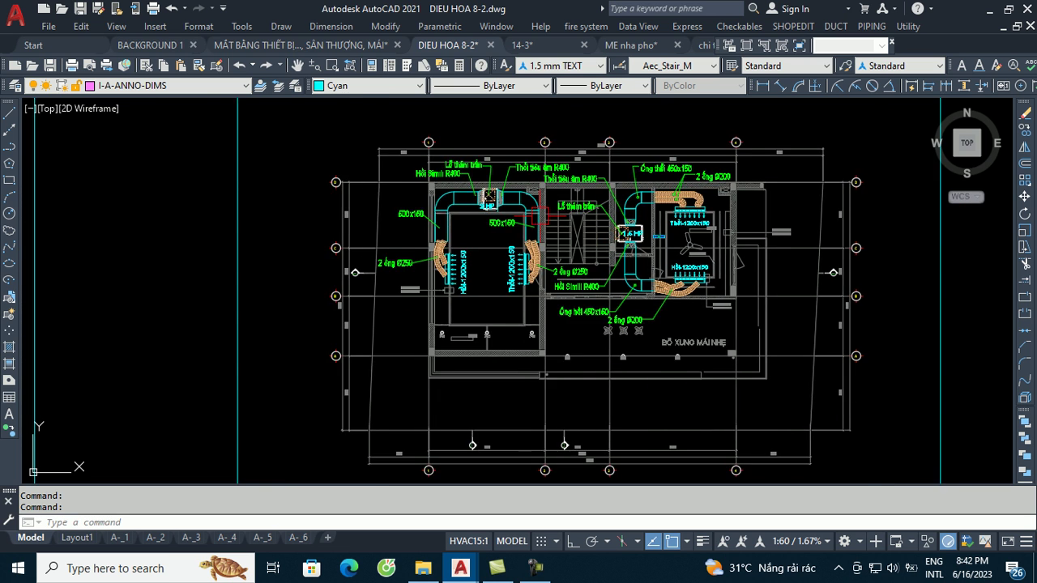
scroll(769, 215, "down", 2)
scroll(770, 214, "down", 2)
scroll(673, 194, "down", 2)
scroll(632, 251, "down", 1)
scroll(412, 236, "up", 3)
scroll(411, 237, "up", 2)
scroll(401, 231, "up", 2)
scroll(389, 211, "up", 2)
scroll(380, 203, "down", 2)
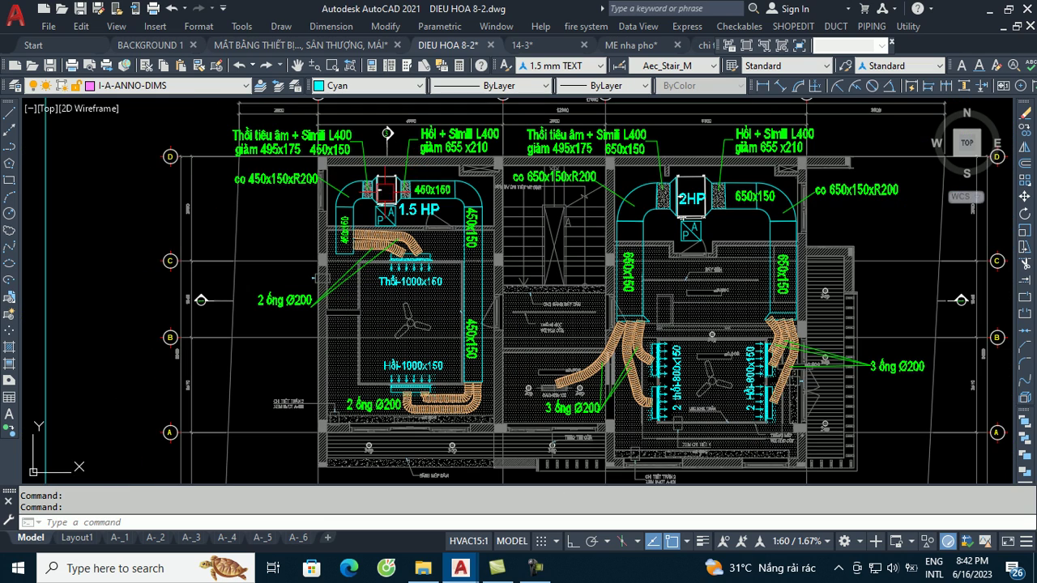
scroll(388, 188, "up", 2)
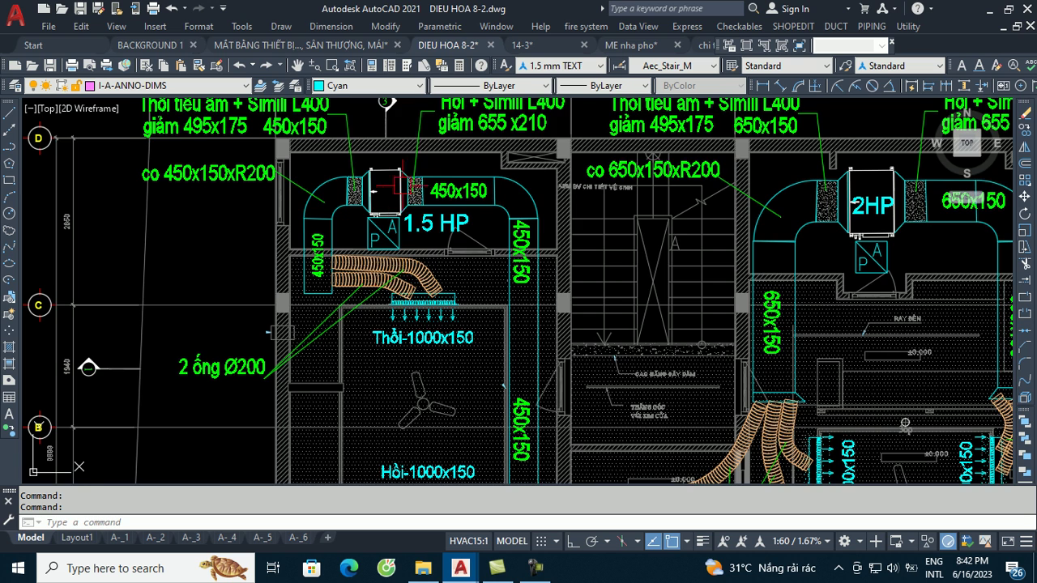
scroll(392, 194, "down", 2)
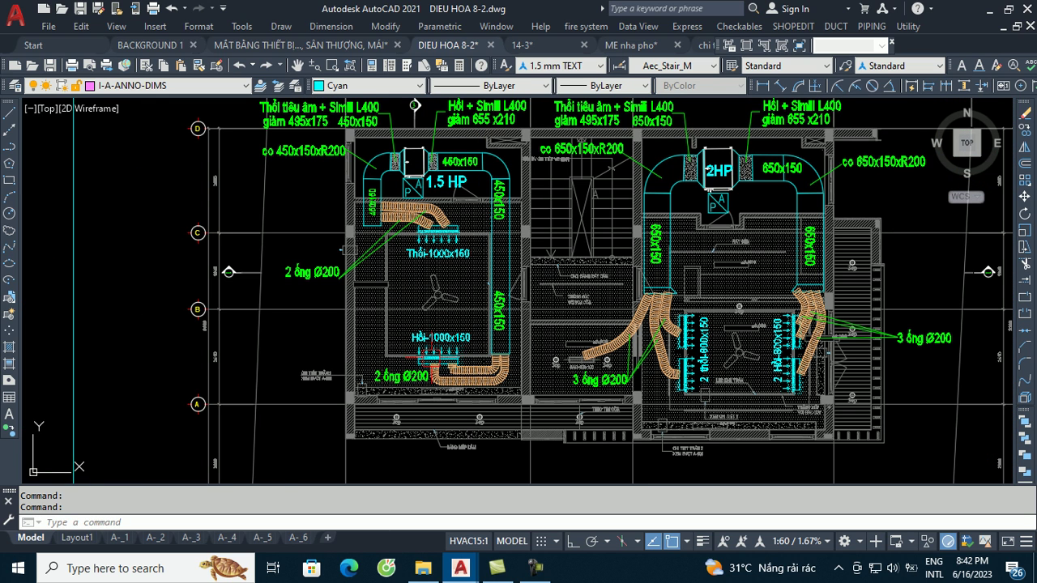
scroll(431, 345, "up", 2)
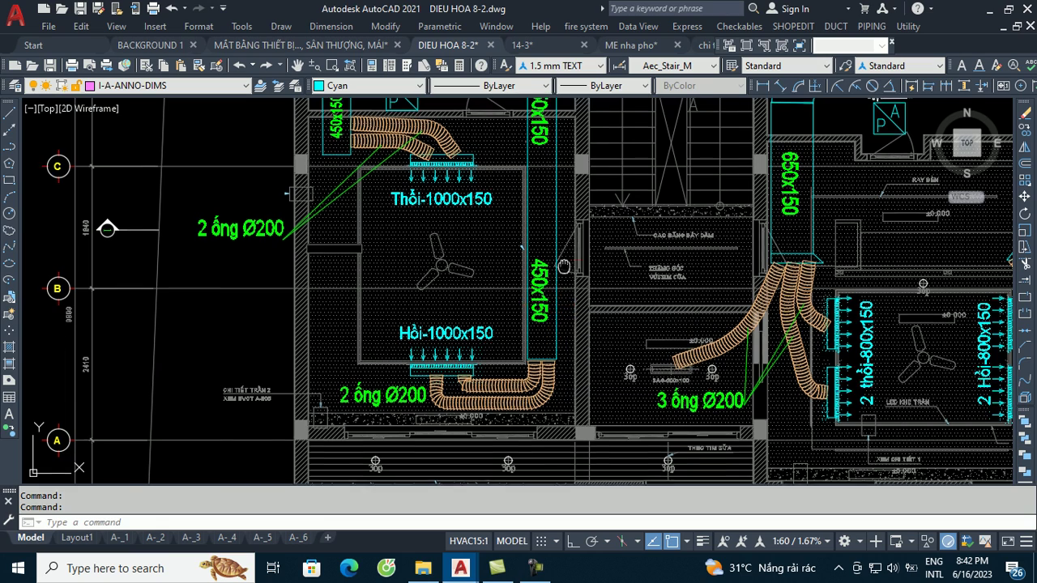
Centre both floor-plan sheets in view, then return to the 14-3 drawing
middle_click_drag(561, 260, 539, 364)
scroll(627, 254, "down", 6)
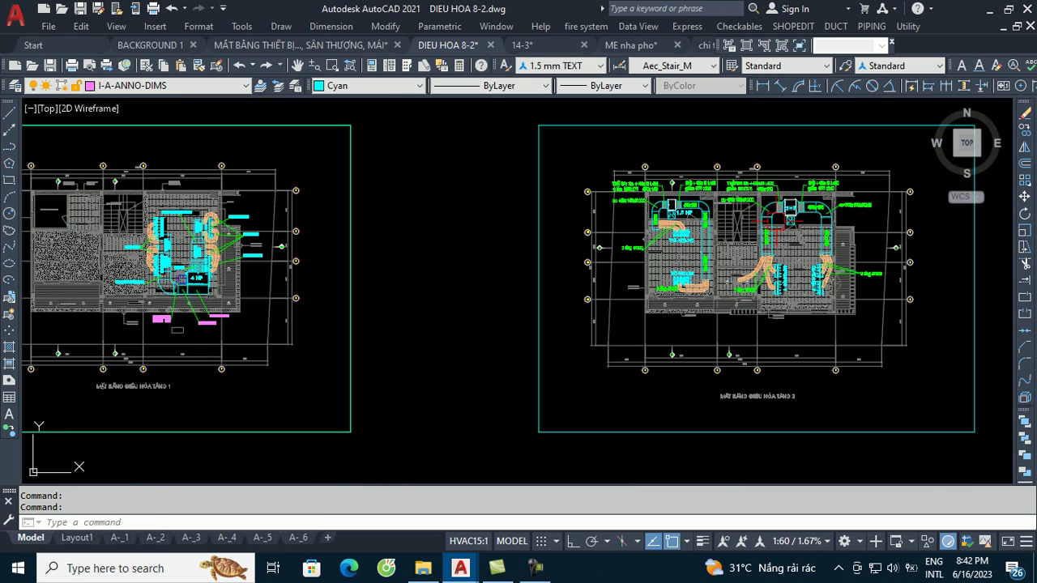
middle_click_drag(239, 280, 341, 274)
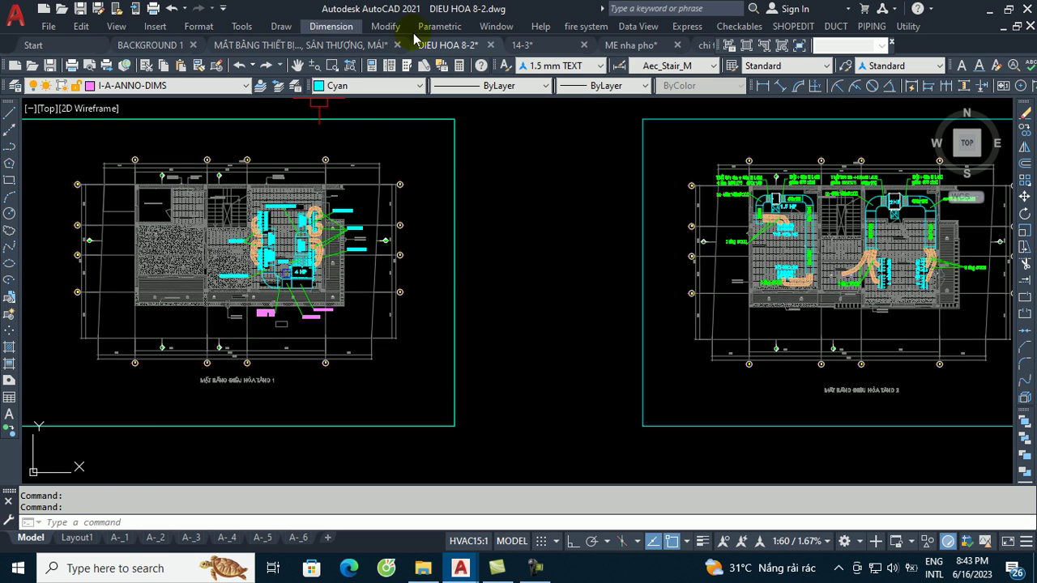
left_click(553, 51)
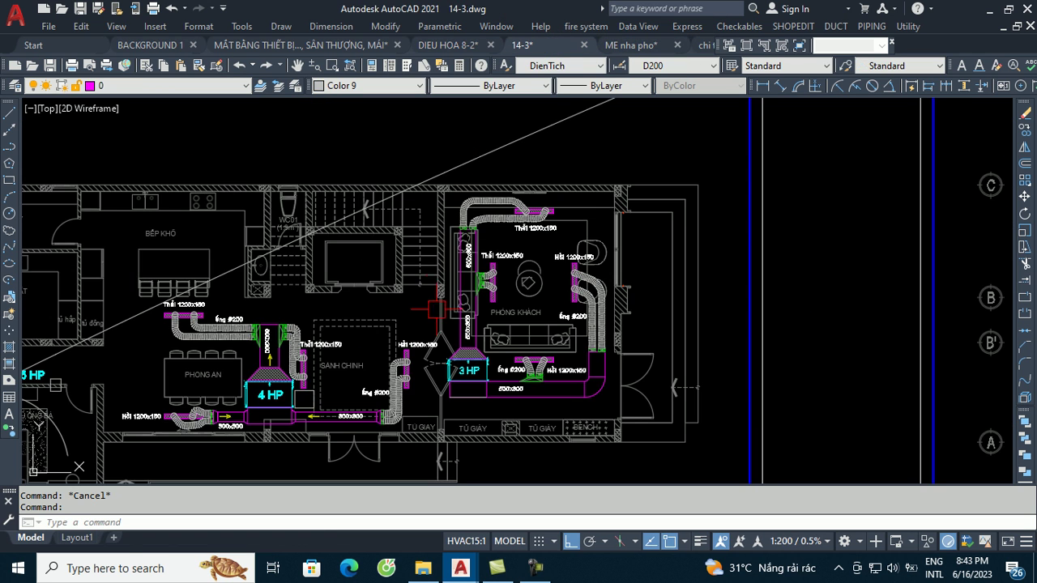
Pan and zoom in on the 1.5 HP bedroom wall unit
middle_click_drag(276, 389, 709, 259)
scroll(413, 312, "up", 2)
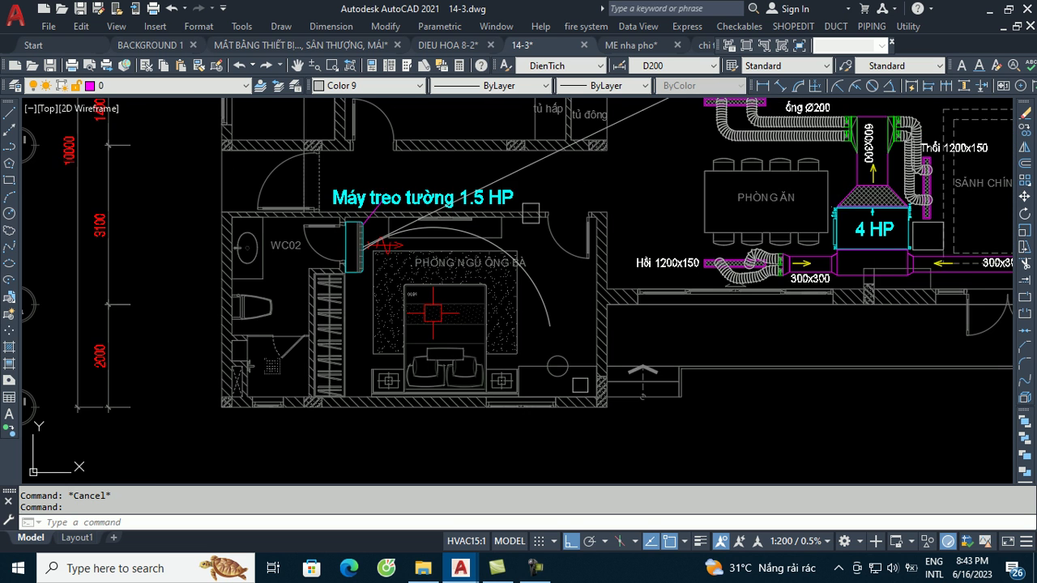
scroll(389, 324, "up", 2)
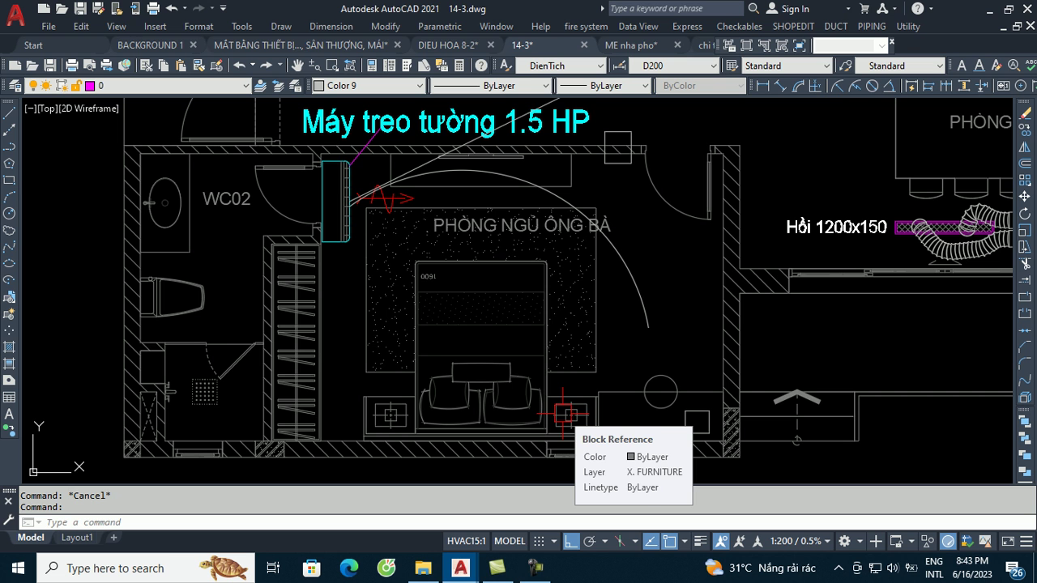
scroll(228, 390, "down", 3)
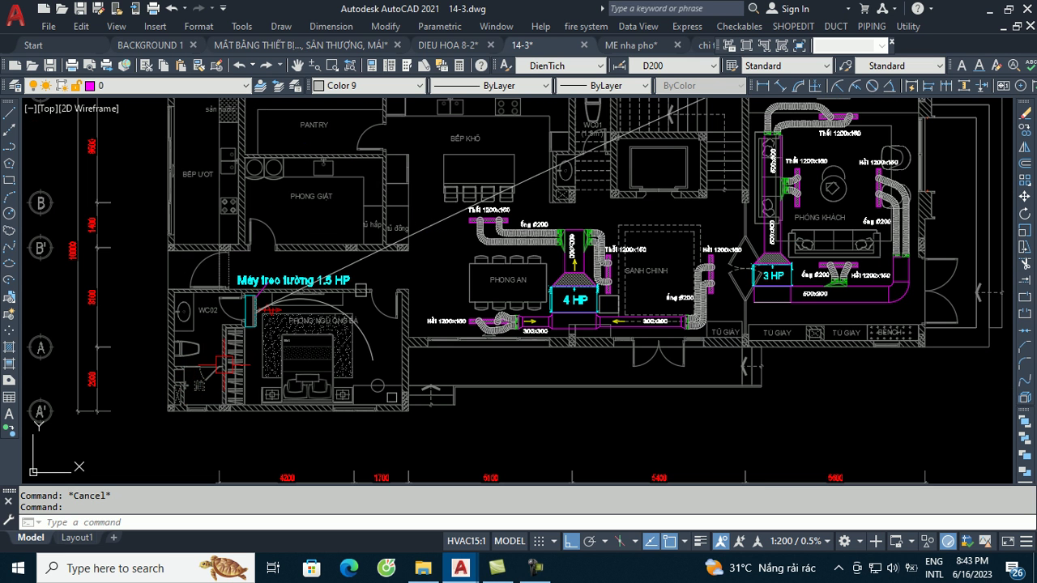
scroll(679, 285, "up", 2)
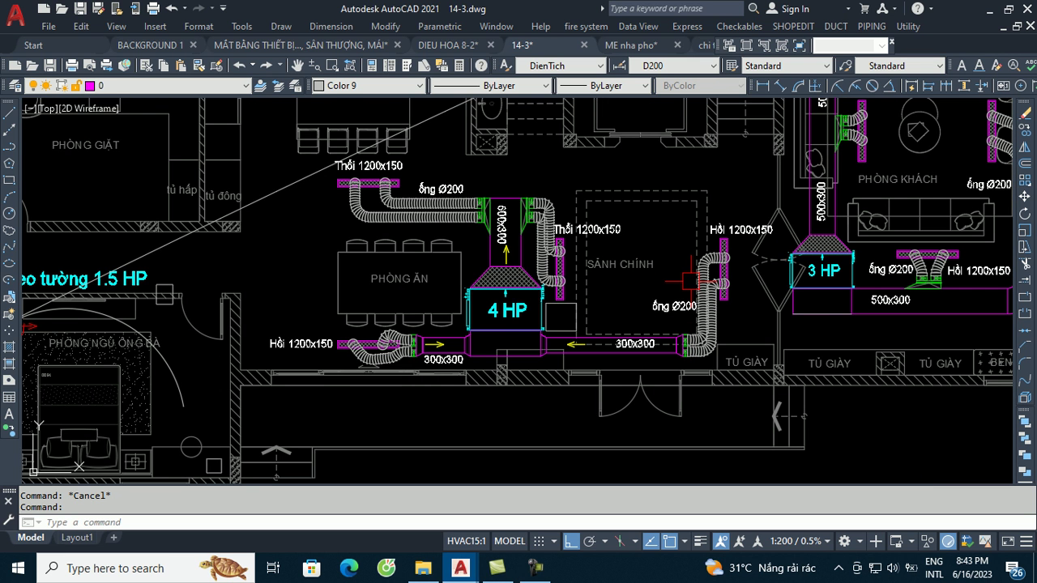
mouse_move(690, 281)
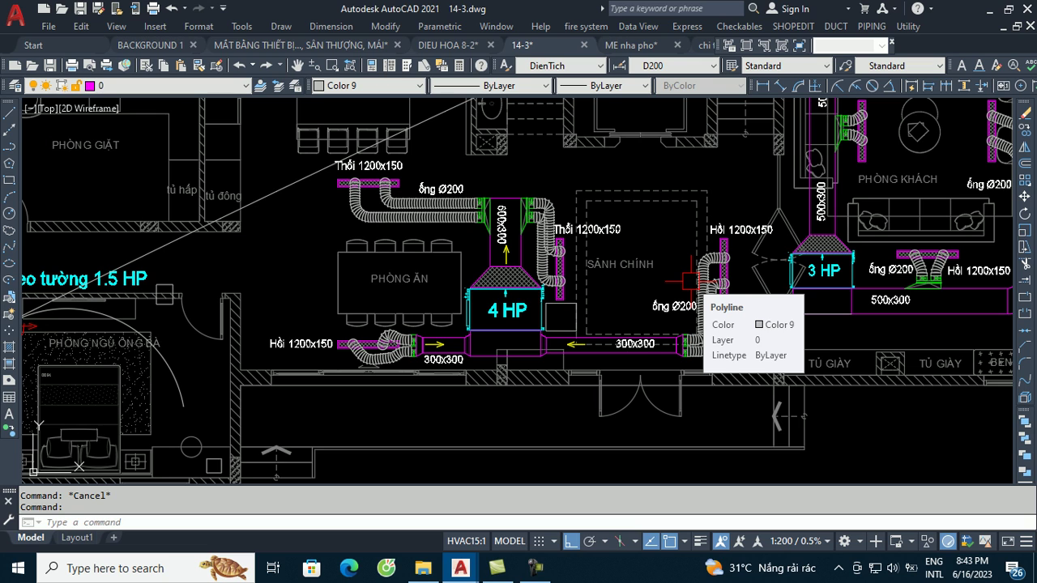
Inspect the 4 HP dining-room unit and its 300x300 return ducts up close
mouse_move(604, 281)
middle_mouse_down()
mouse_move(527, 333)
mouse_move(421, 370)
mouse_move(486, 274)
middle_mouse_up()
scroll(486, 274, "up", 1)
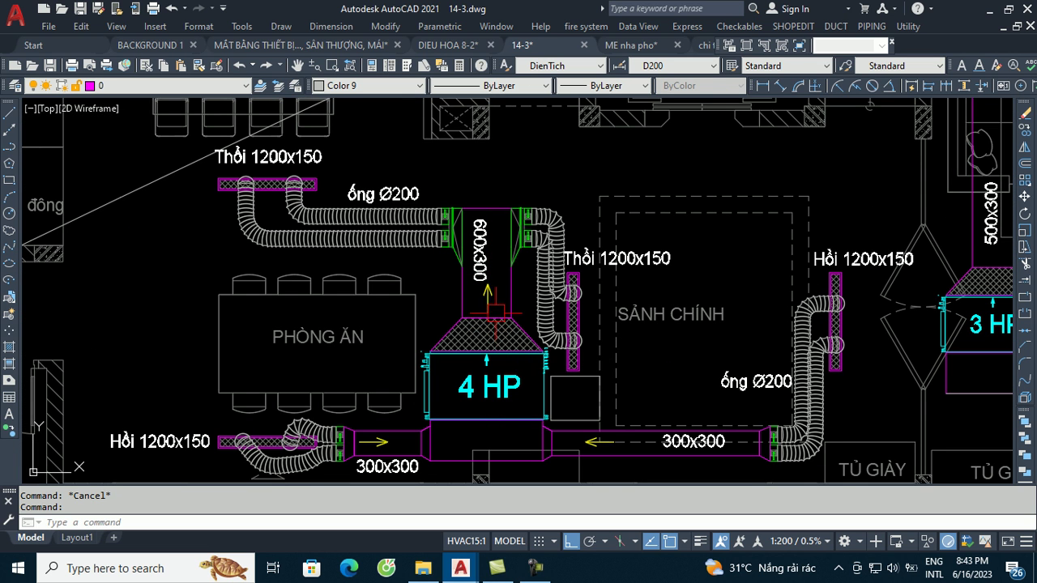
scroll(486, 197, "down", 2)
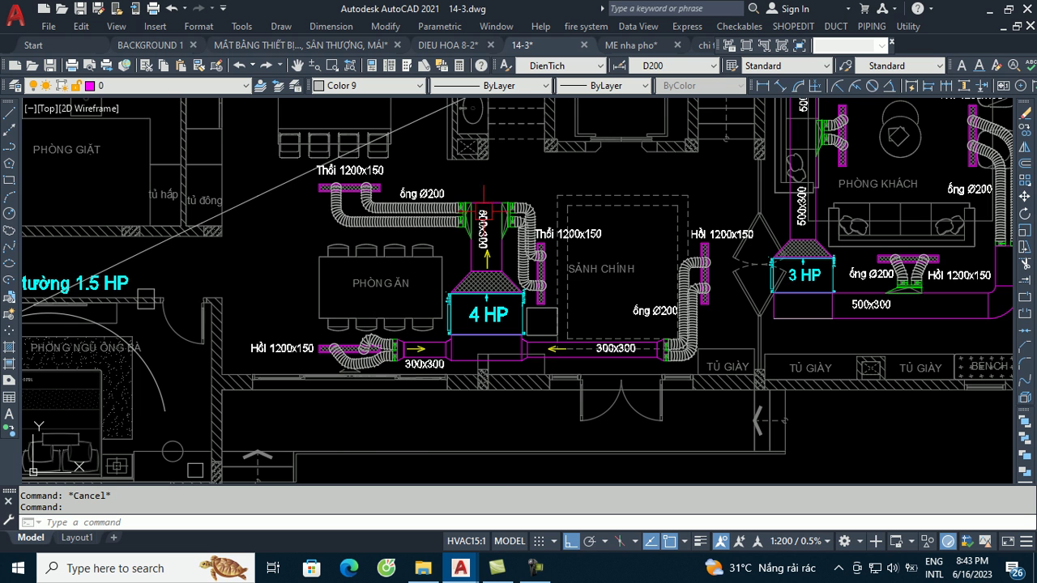
scroll(470, 235, "up", 2)
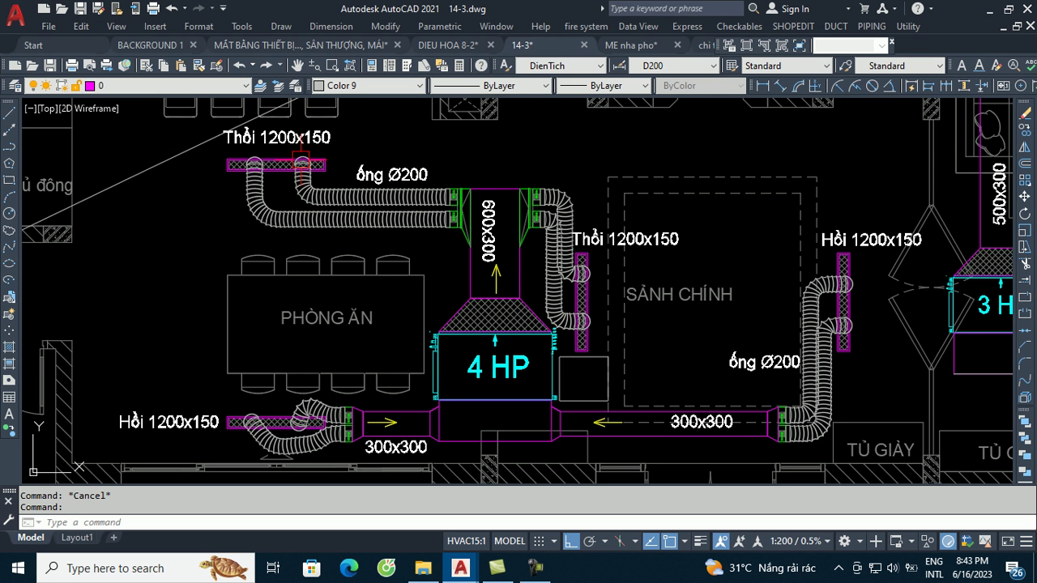
scroll(553, 160, "down", 2)
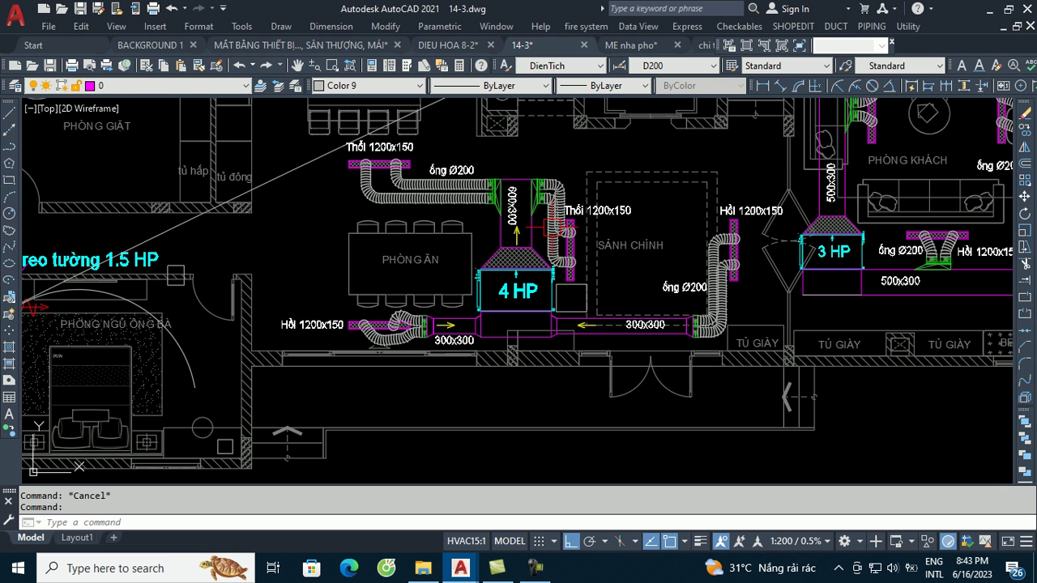
scroll(535, 280, "down", 2)
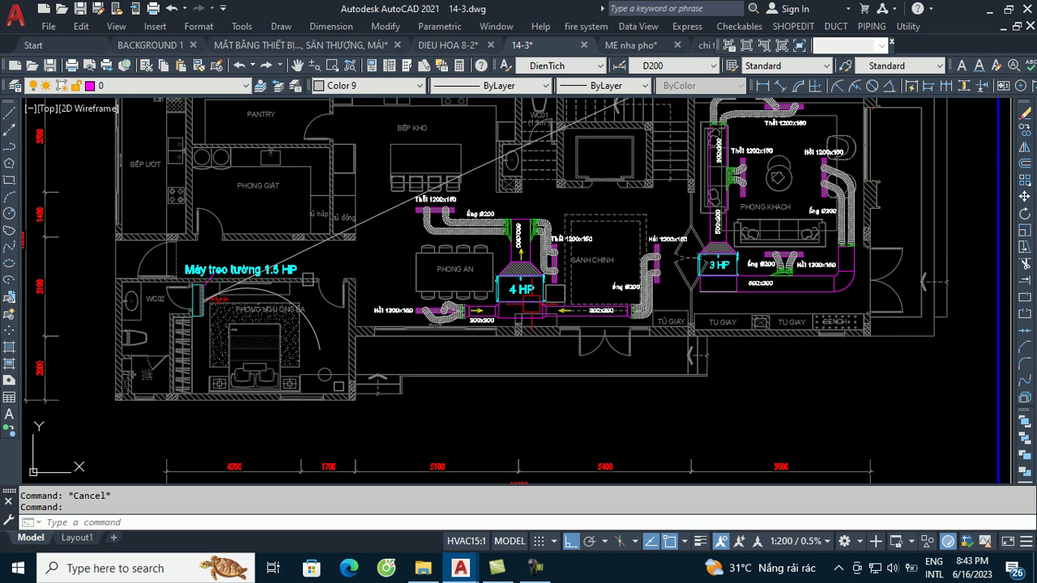
scroll(528, 301, "up", 1)
scroll(518, 303, "up", 2)
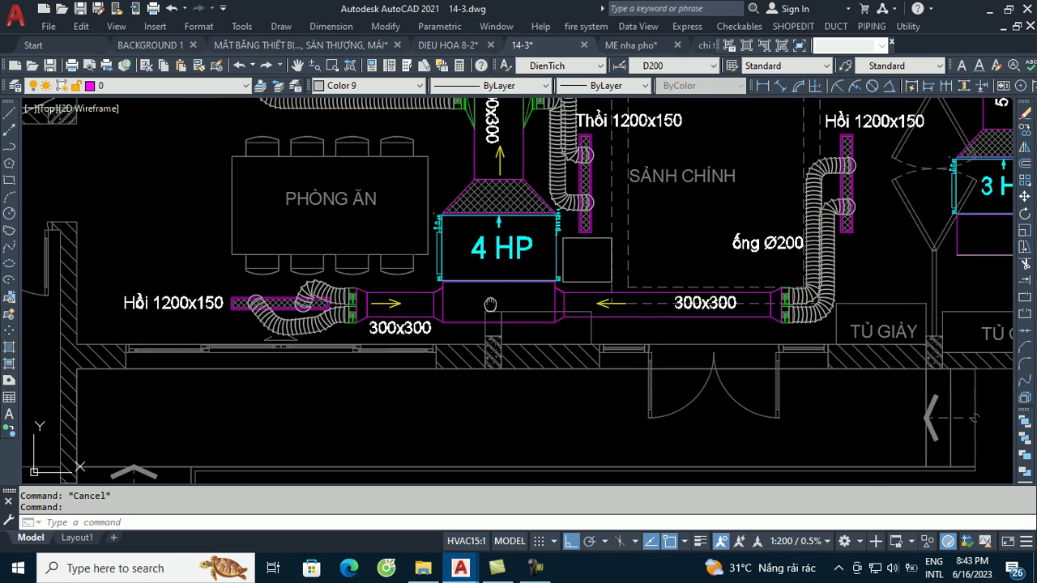
middle_click_drag(486, 303, 529, 281)
Start the LINE command (L) beside the 4 HP unit
type("l")
key("Return")
scroll(552, 281, "down", 3)
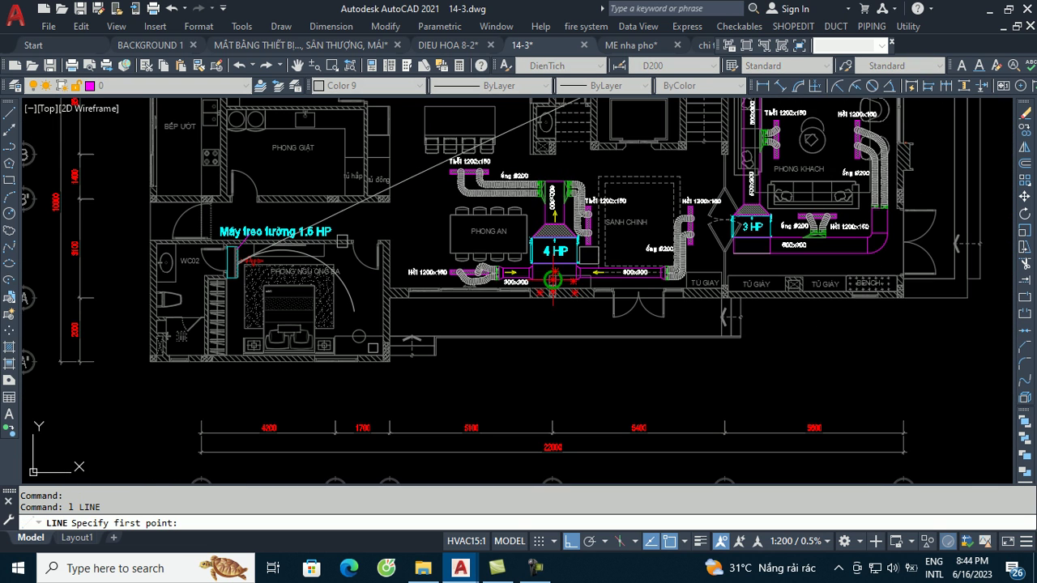
scroll(550, 275, "up", 3)
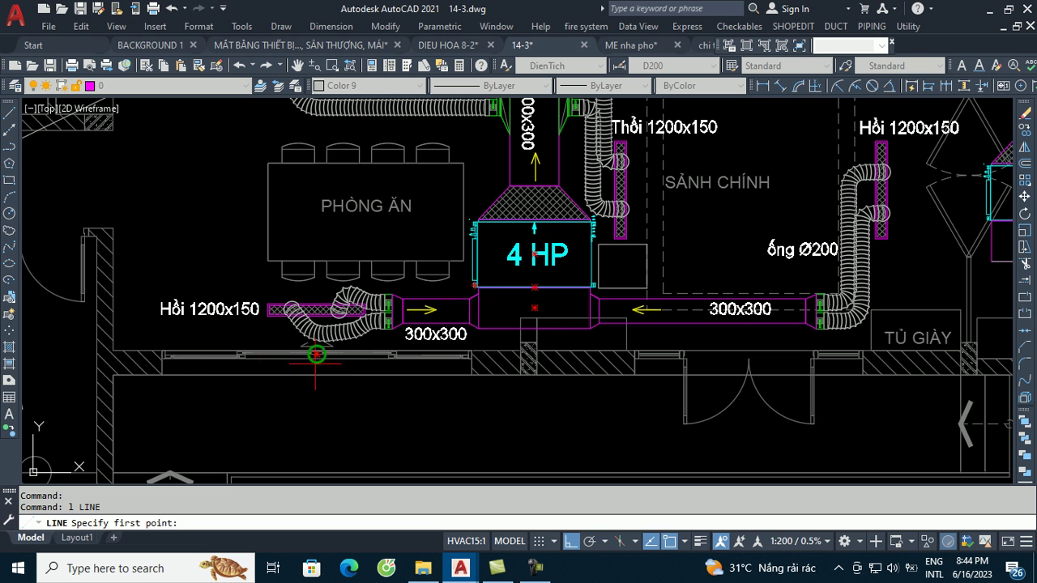
Draw a line from below the 4 HP unit, up the left wall, across to the return duct
left_click(143, 411)
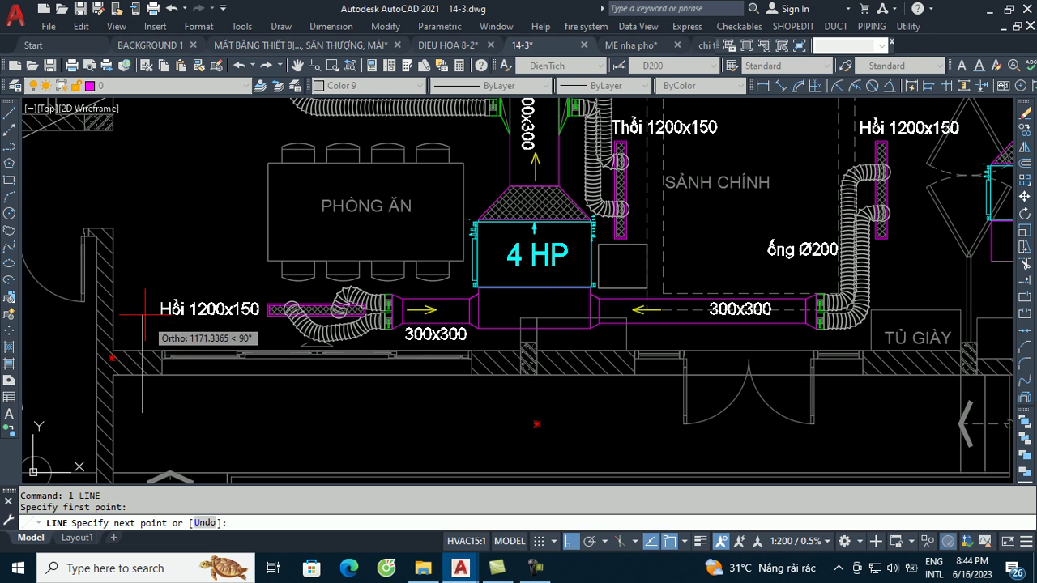
left_click(142, 260)
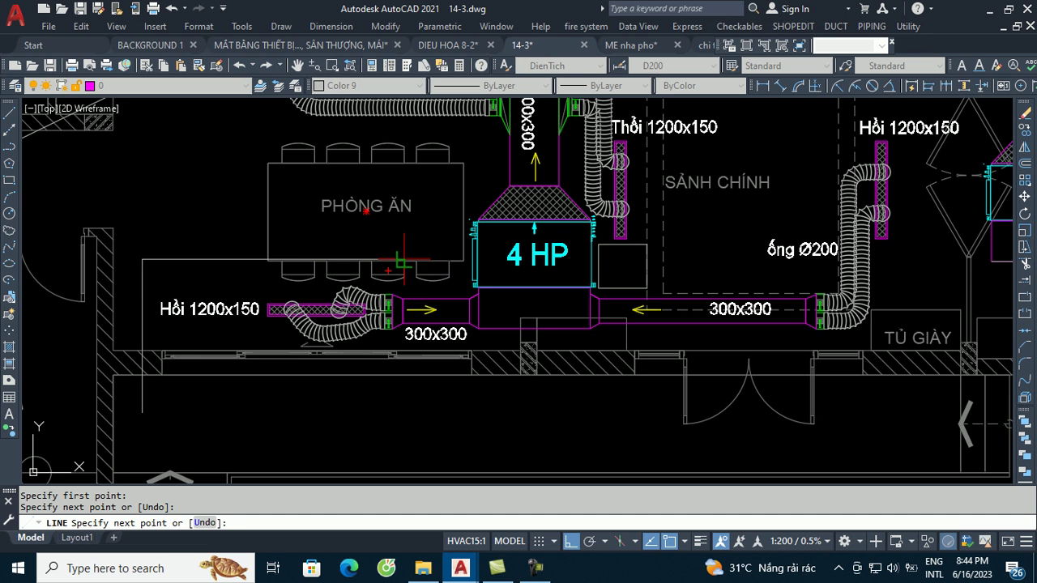
left_click(480, 296)
key("Escape")
Shift the view up to reveal the upper supply ducts
scroll(485, 296, "down", 2)
scroll(484, 296, "down", 3)
scroll(519, 300, "up", 5)
middle_click_drag(523, 301, 571, 240)
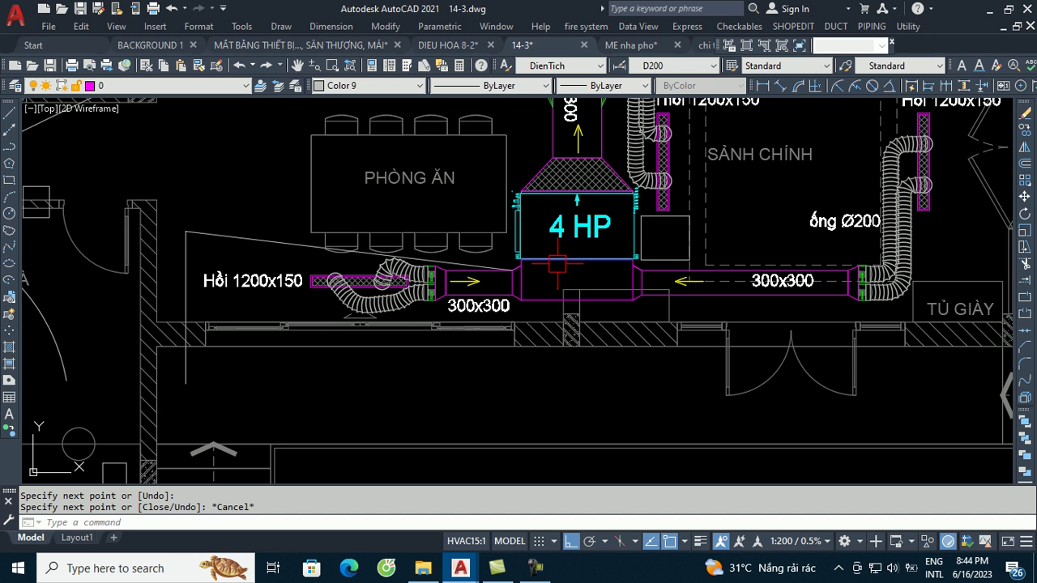
middle_click_drag(580, 207, 567, 347)
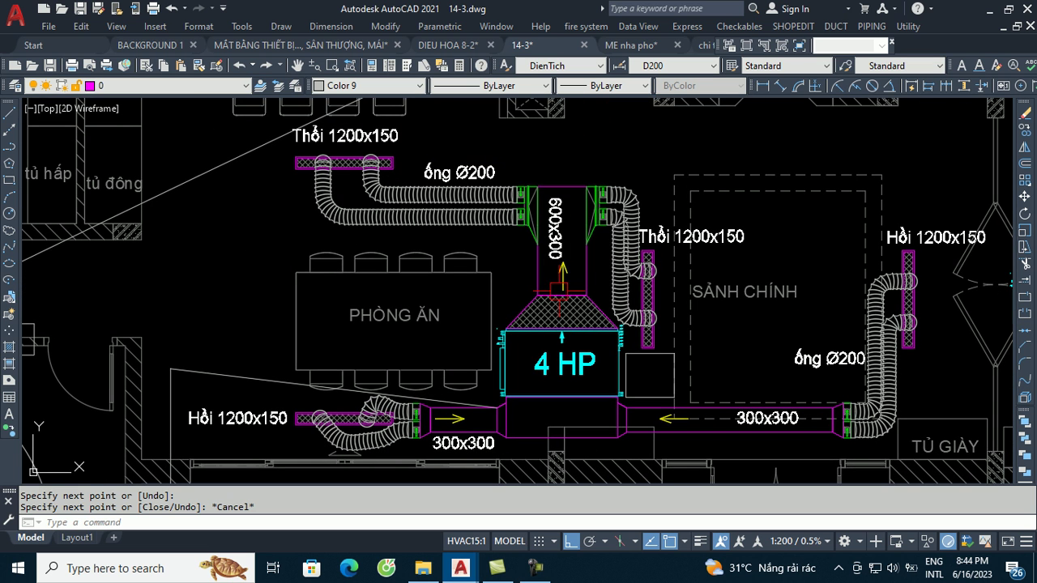
middle_click_drag(508, 382, 520, 293)
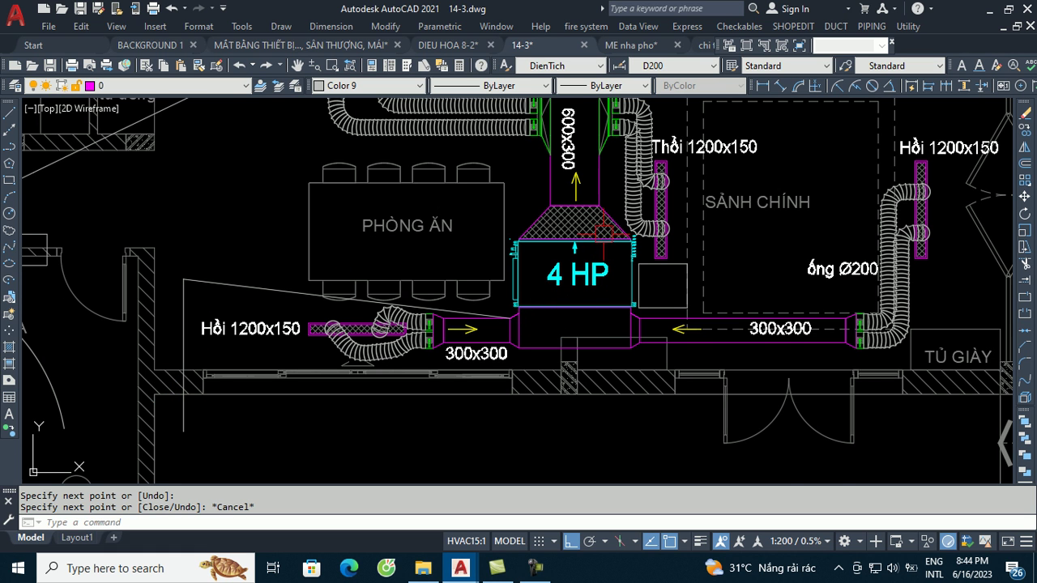
middle_click_drag(613, 232, 598, 304)
scroll(542, 329, "down", 2)
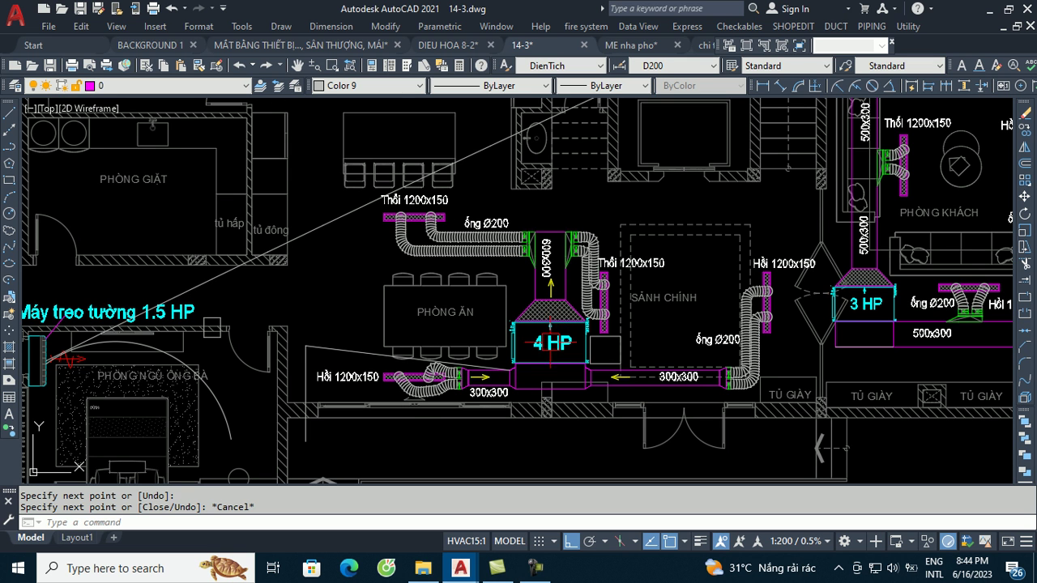
scroll(544, 327, "down", 1)
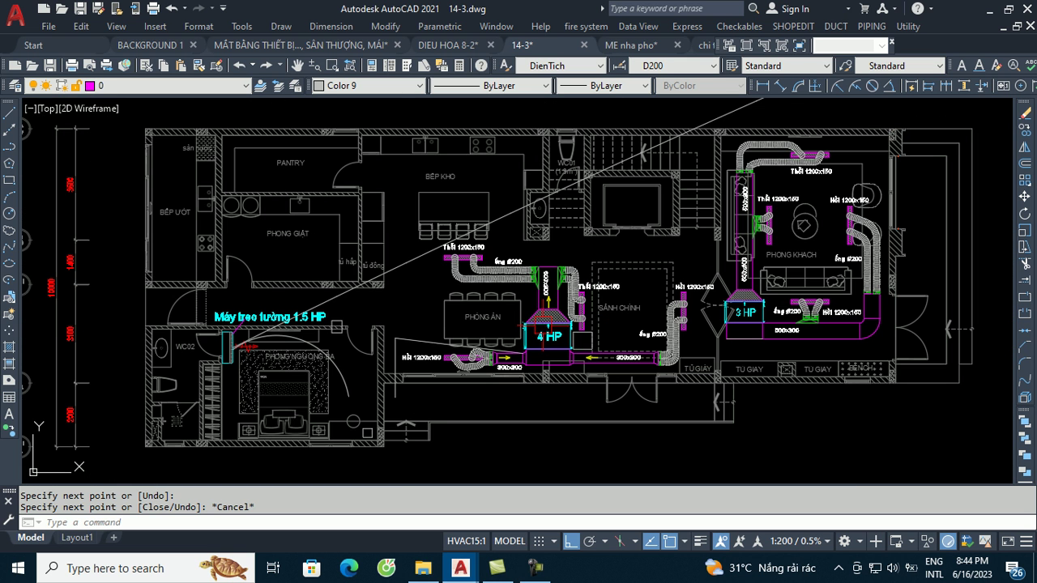
scroll(409, 394, "up", 3)
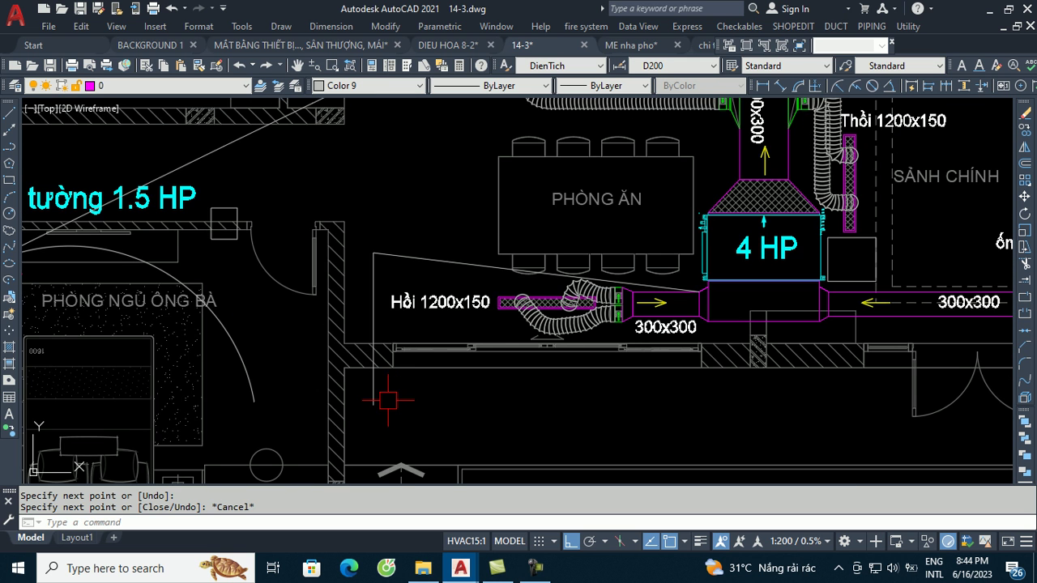
scroll(384, 402, "down", 3)
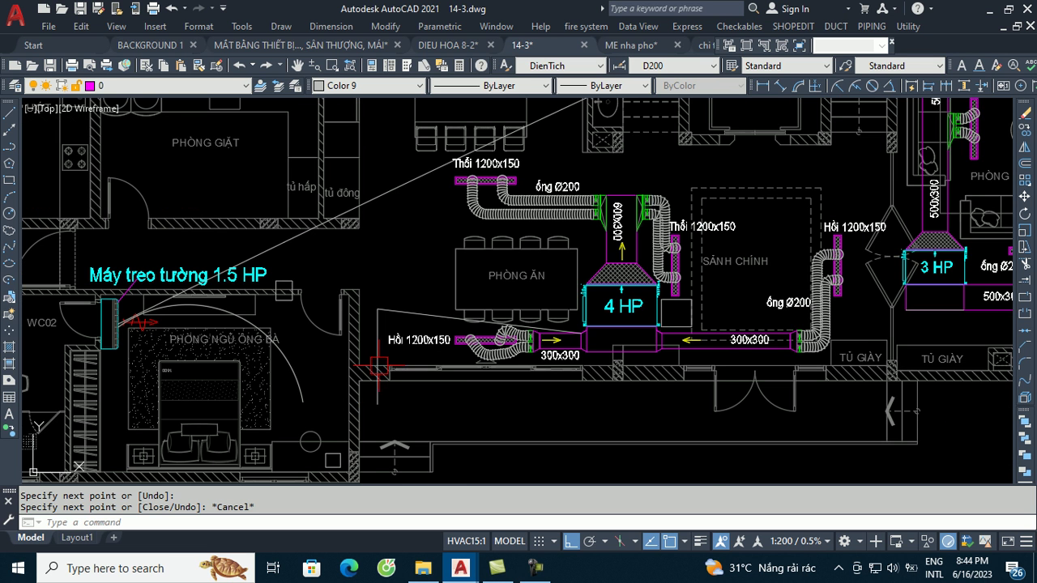
scroll(397, 316, "down", 1)
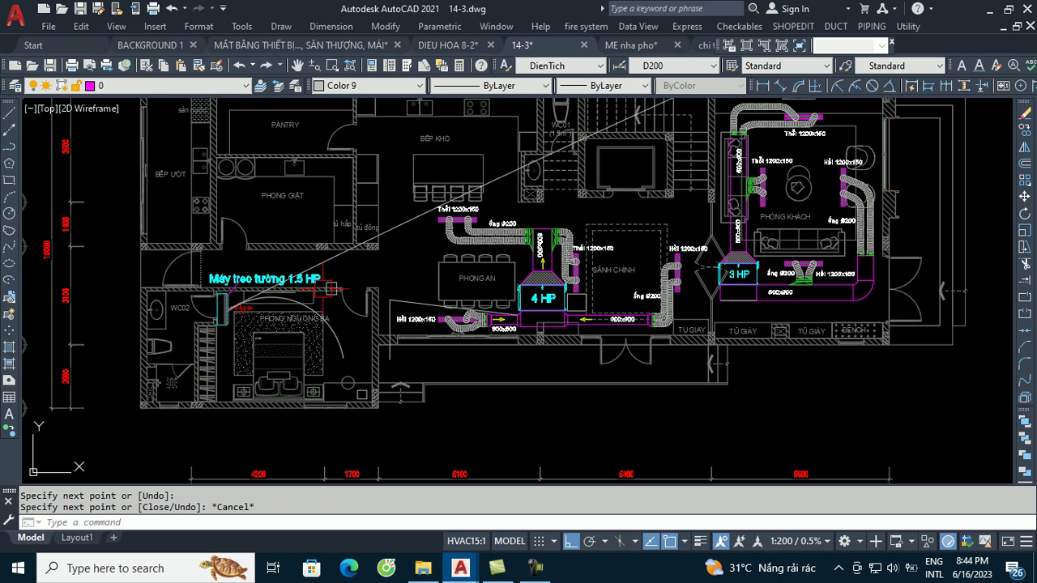
middle_click_drag(324, 301, 570, 376)
scroll(577, 243, "up", 1)
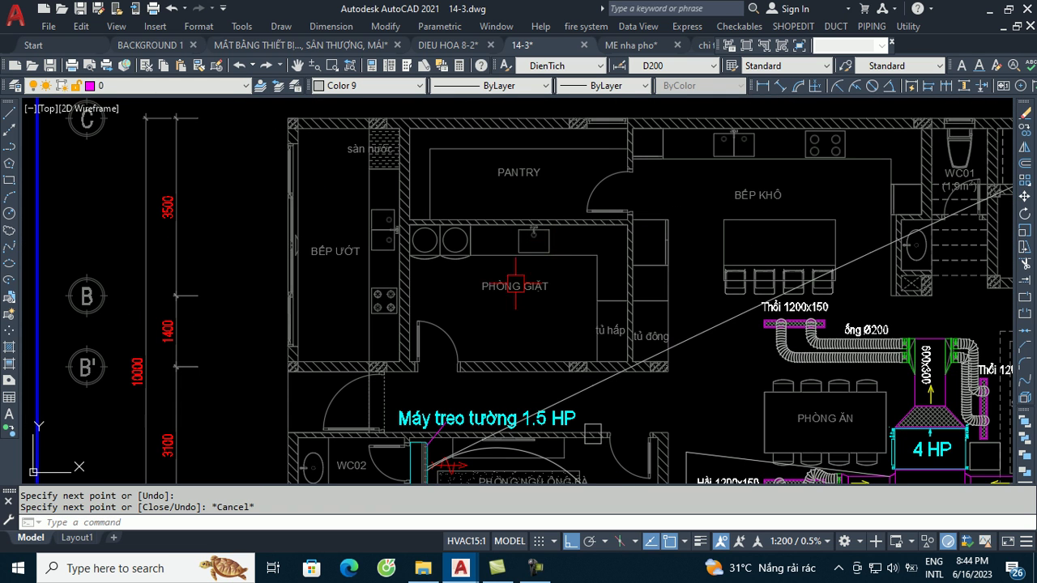
middle_click_drag(635, 243, 499, 247)
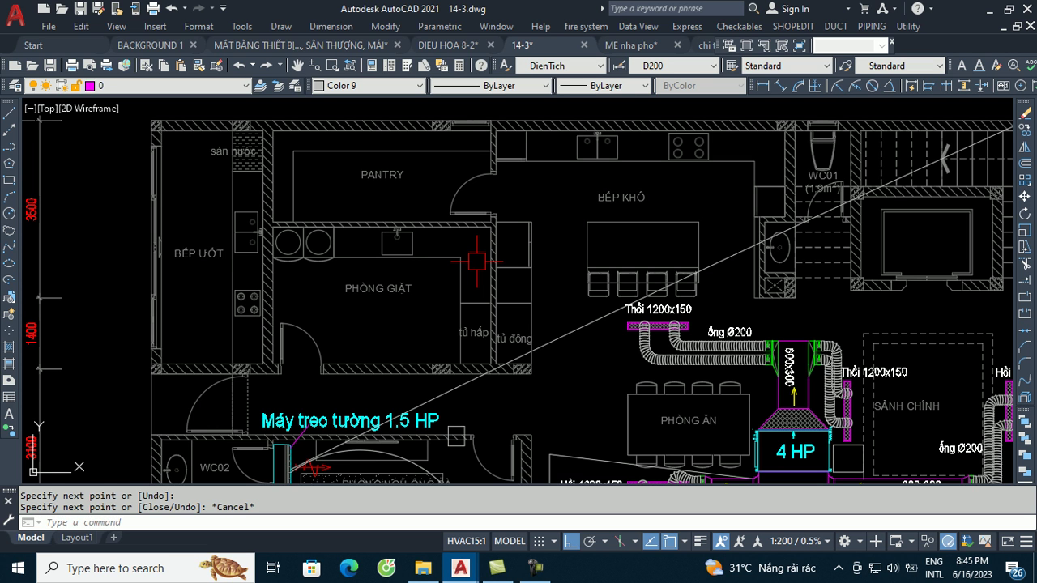
scroll(477, 260, "down", 3)
scroll(712, 235, "down", 2)
scroll(713, 235, "up", 2)
scroll(707, 243, "up", 1)
middle_click_drag(574, 304, 571, 307)
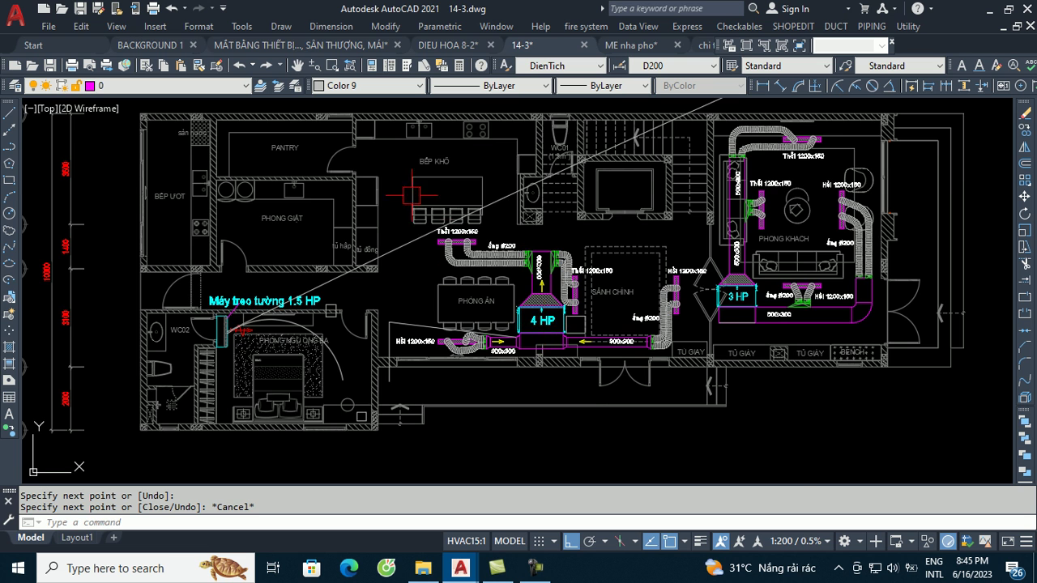
scroll(397, 175, "up", 2)
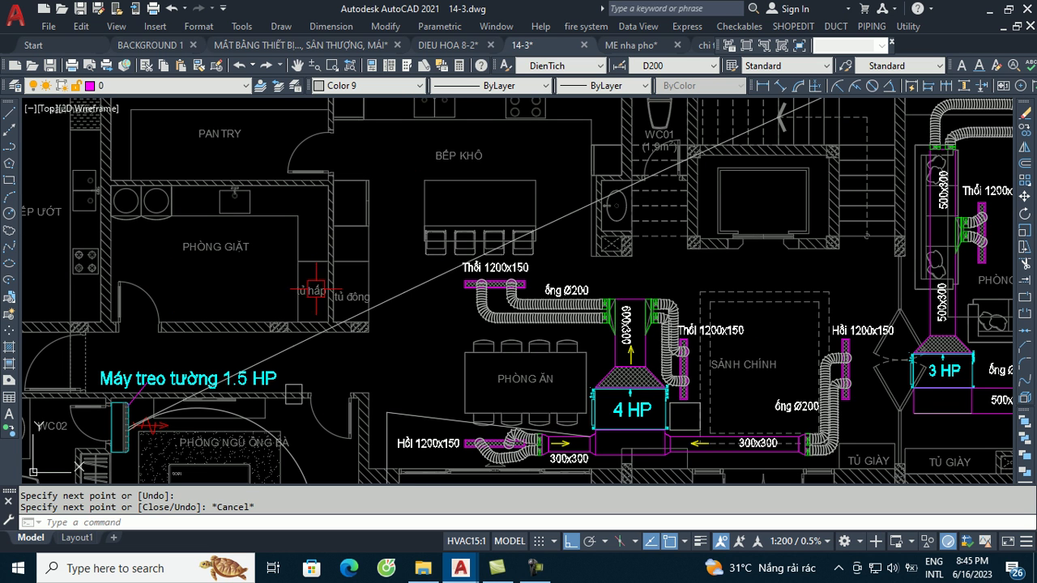
scroll(502, 247, "down", 2)
scroll(583, 350, "up", 2)
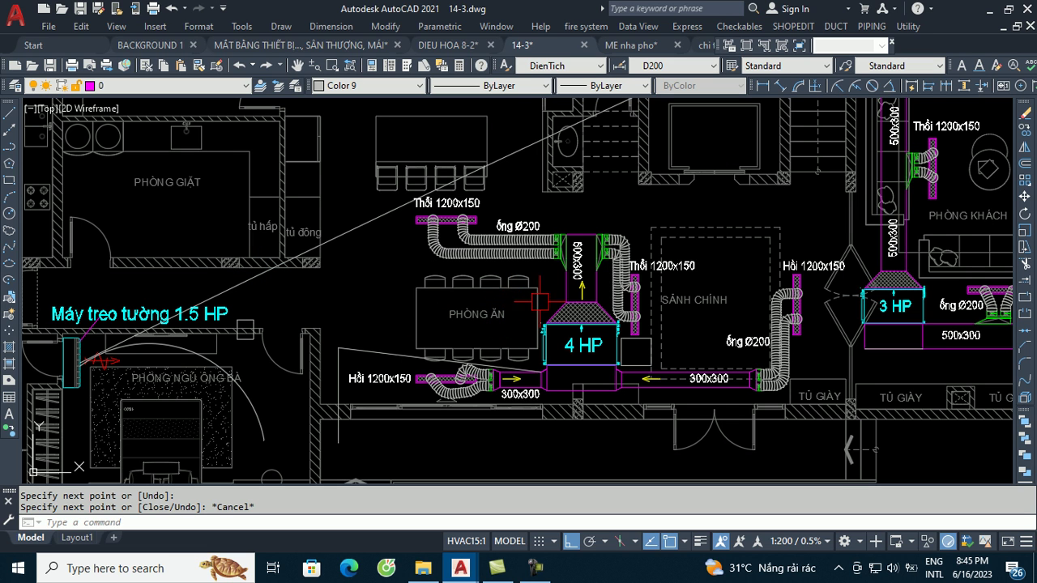
scroll(564, 290, "down", 2)
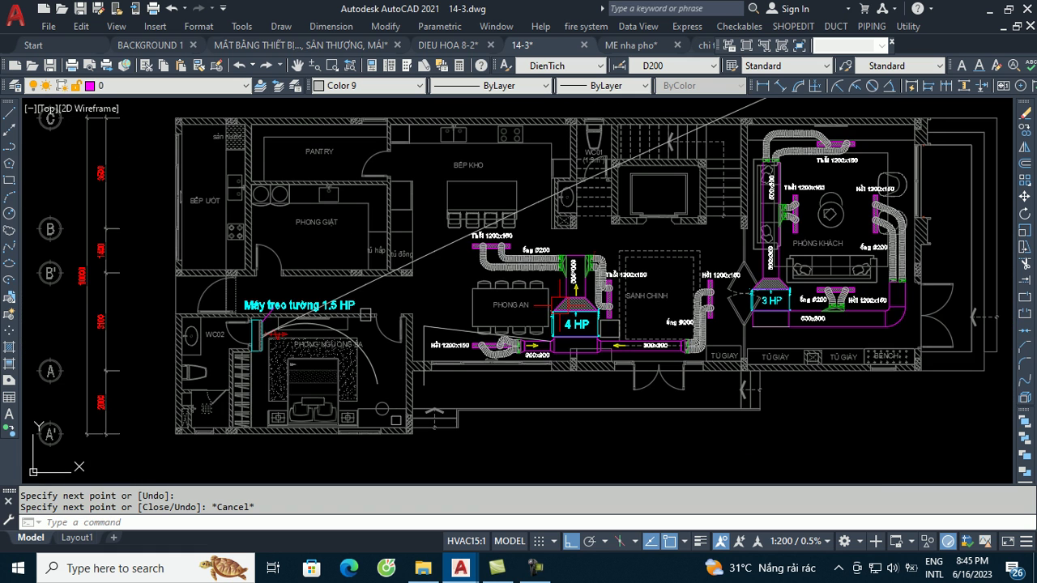
middle_click_drag(644, 295, 366, 327)
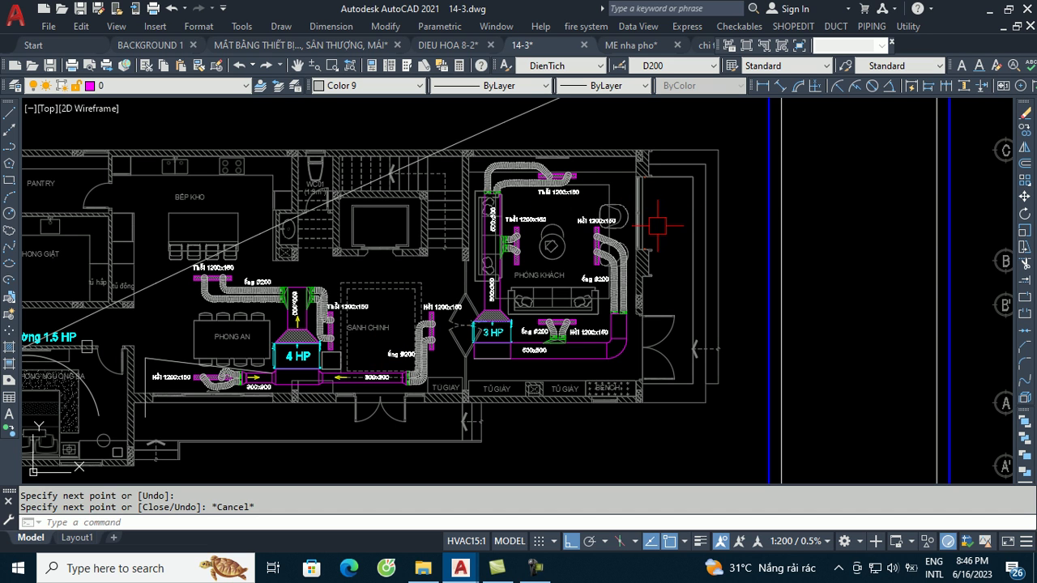
scroll(636, 203, "down", 2)
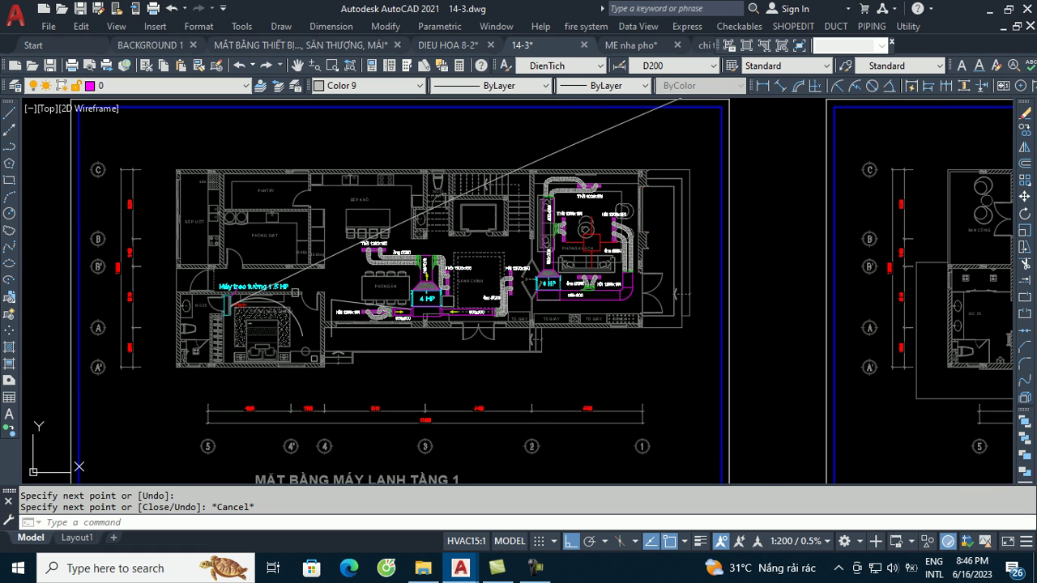
middle_click_drag(567, 243, 810, 217)
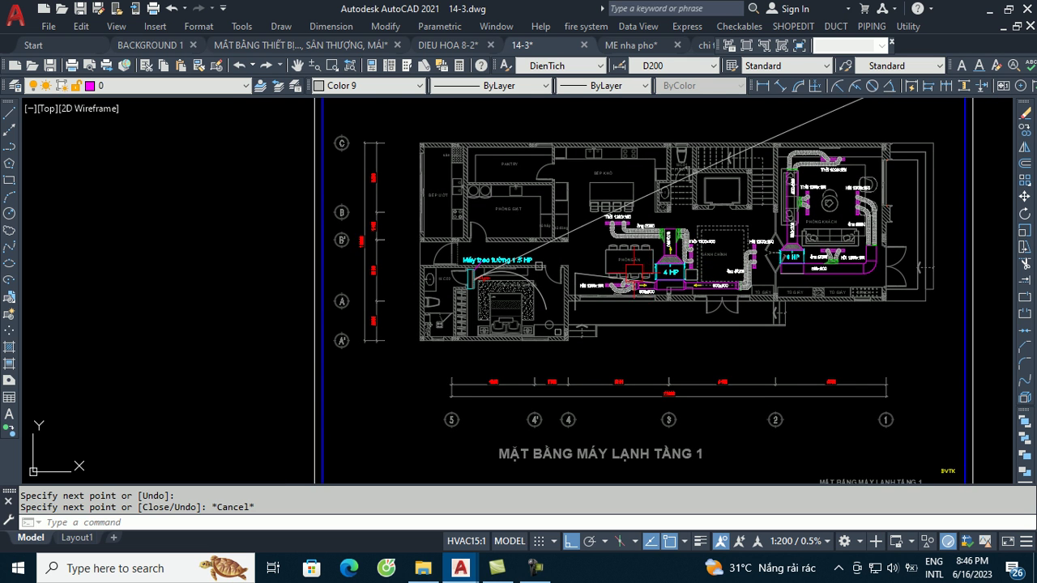
scroll(618, 276, "up", 4)
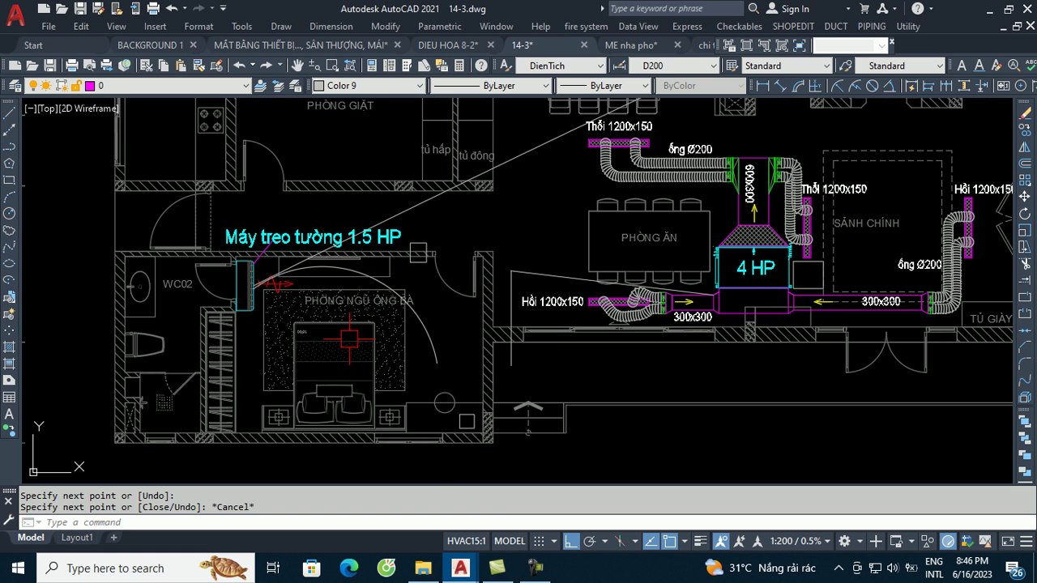
middle_click_drag(358, 380, 389, 318)
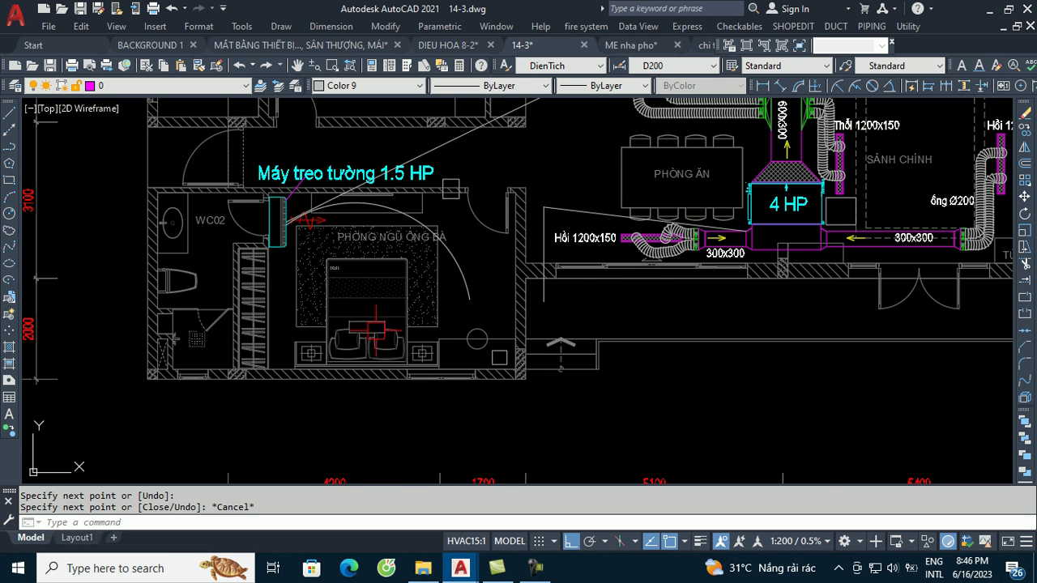
scroll(433, 315, "down", 2)
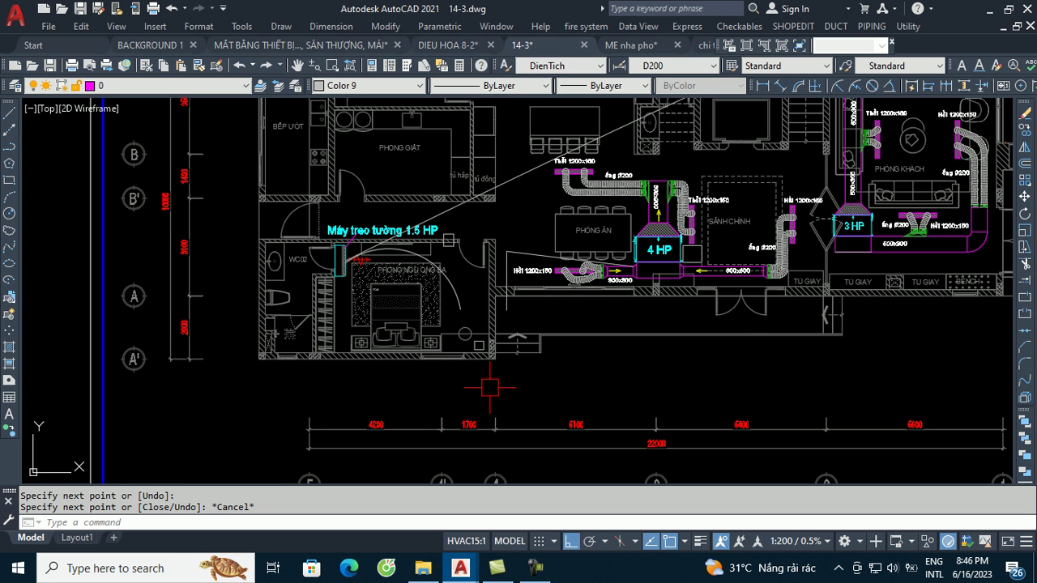
middle_click_drag(511, 353, 385, 475)
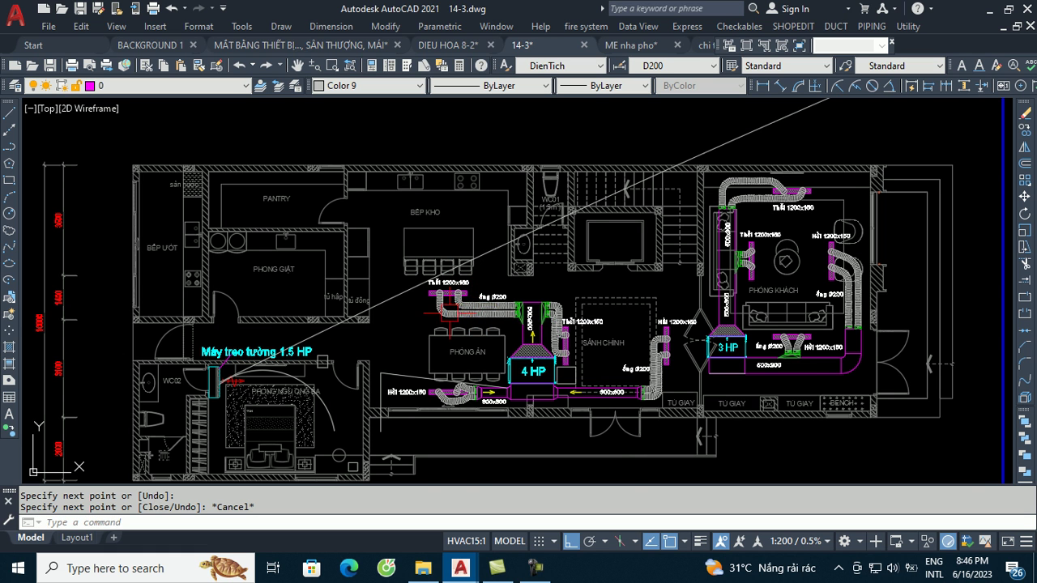
middle_click_drag(297, 343, 404, 232)
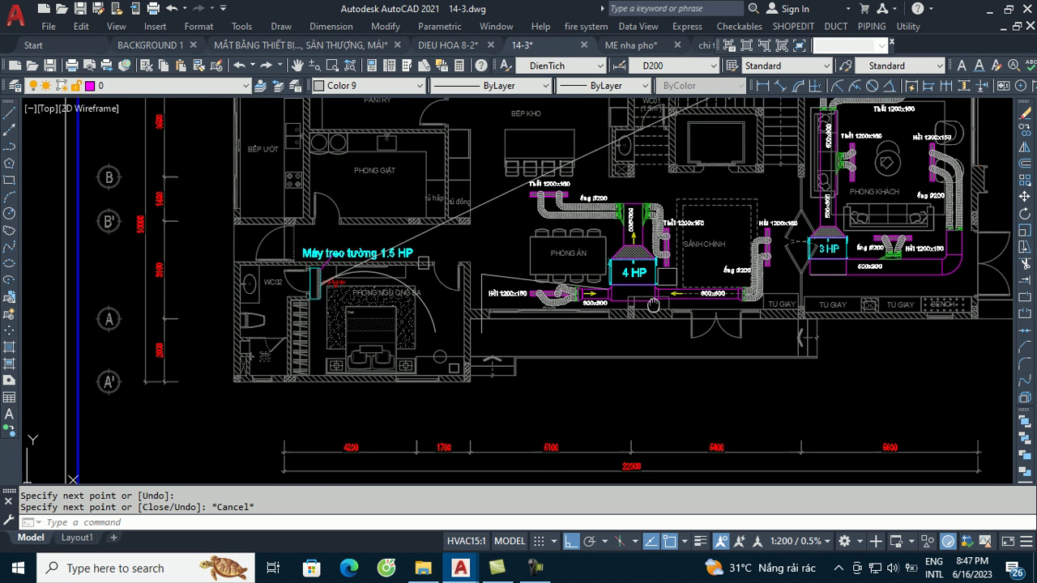
middle_click_drag(639, 267, 550, 322)
scroll(502, 324, "up", 1)
scroll(364, 299, "up", 1)
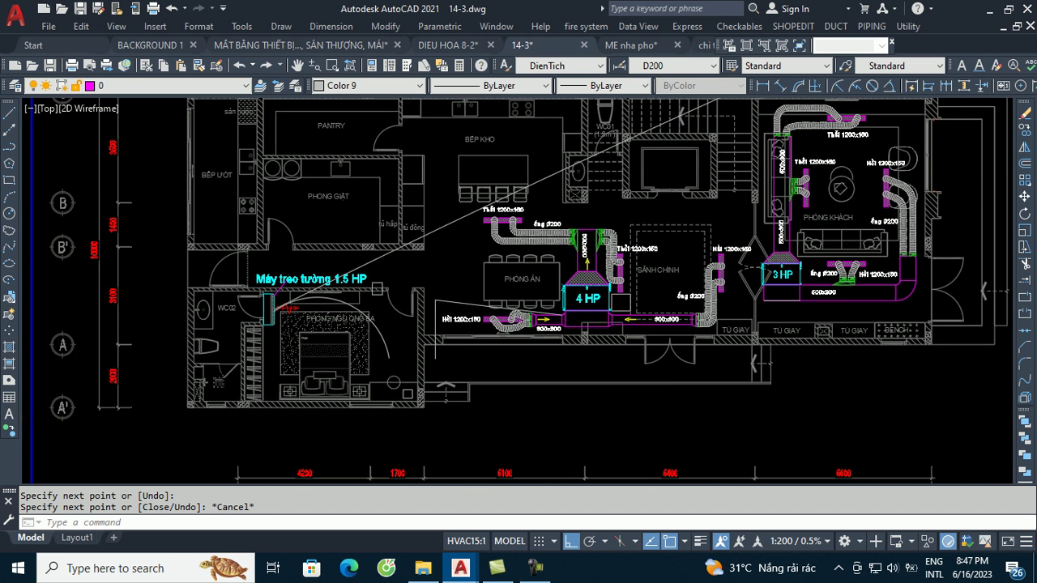
scroll(267, 276, "up", 1)
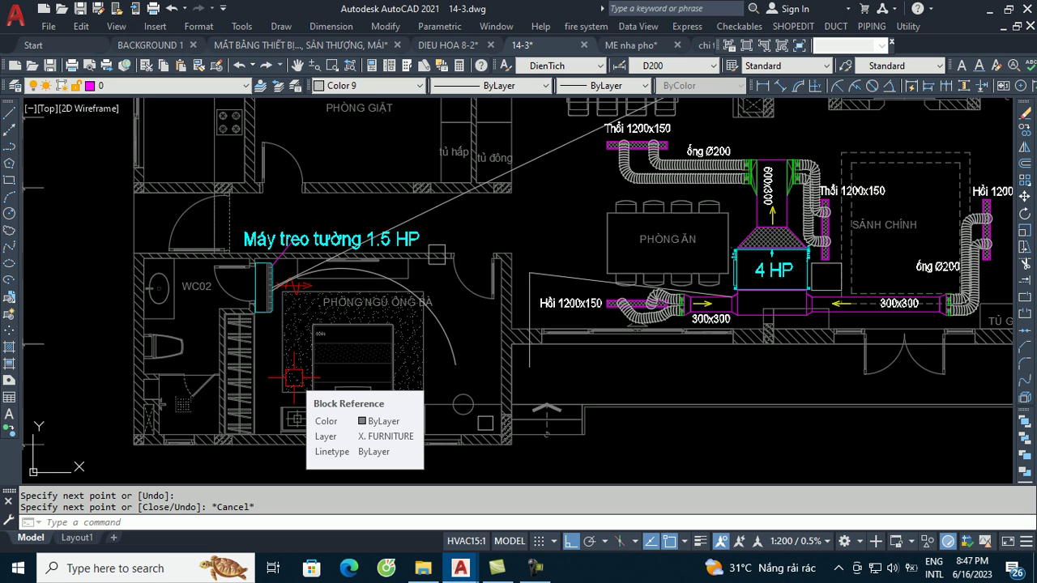
mouse_move(731, 258)
middle_mouse_down()
mouse_move(421, 326)
mouse_move(271, 305)
middle_mouse_up()
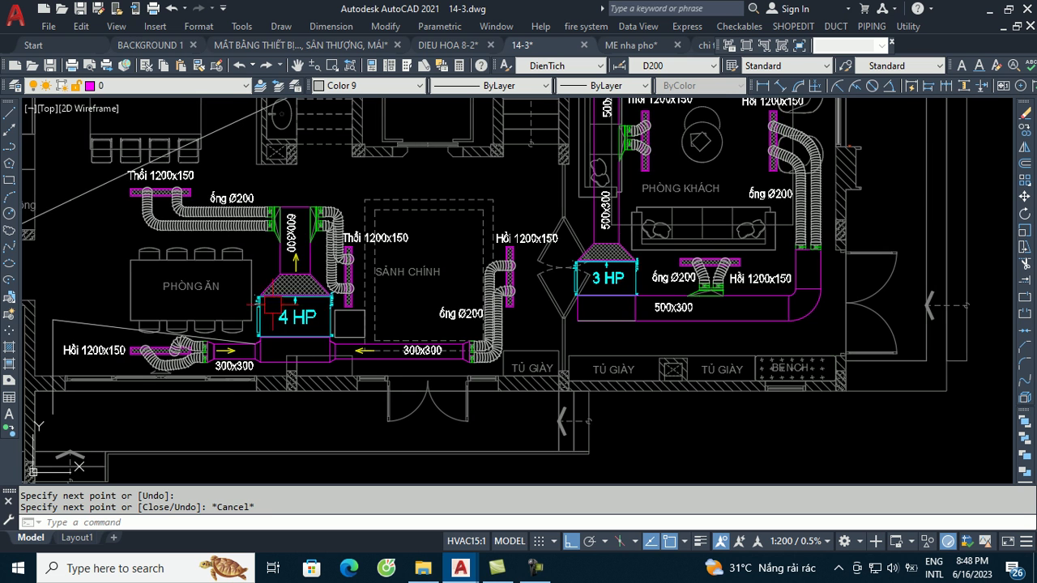
scroll(584, 320, "down", 2)
scroll(640, 264, "down", 1)
scroll(530, 251, "down", 1)
scroll(599, 231, "up", 1)
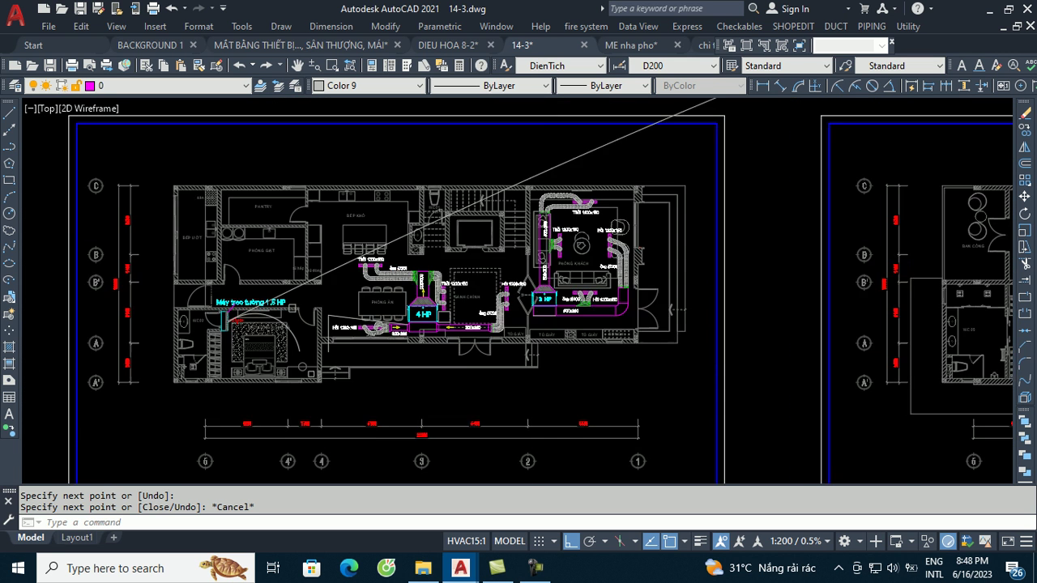
scroll(599, 230, "up", 1)
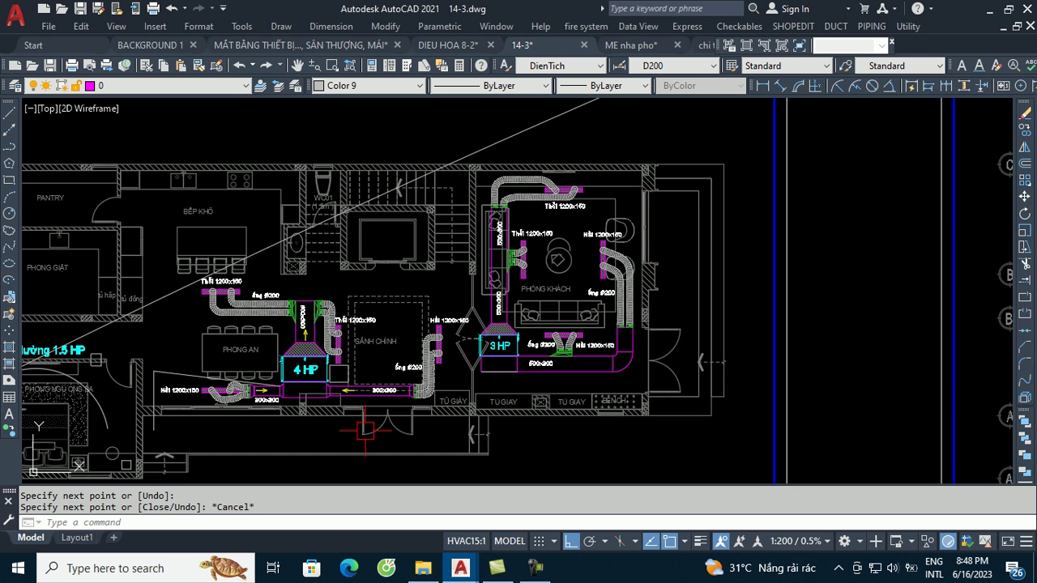
middle_click_drag(283, 430, 478, 397)
scroll(391, 386, "up", 1)
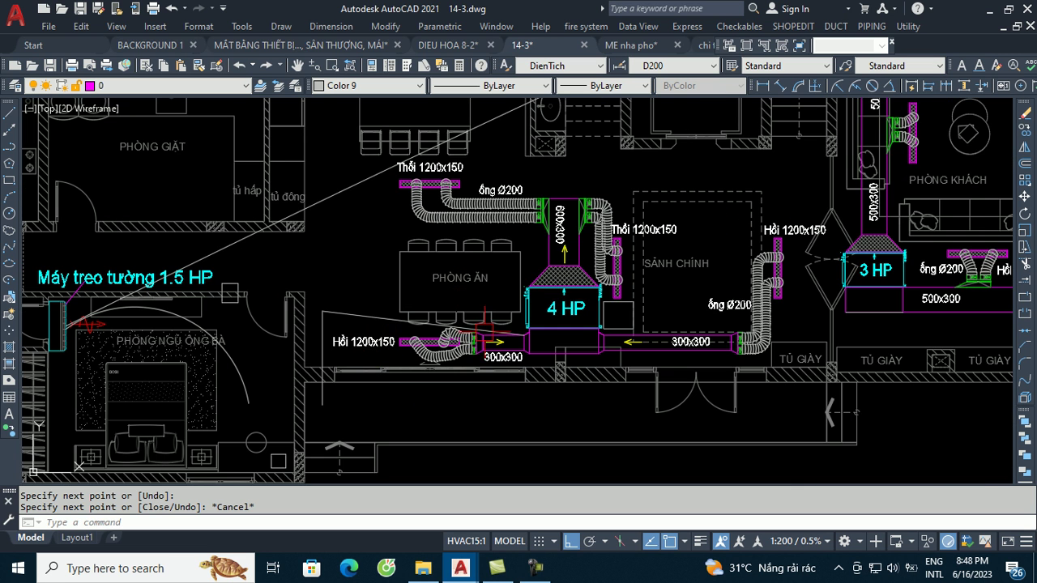
scroll(306, 392, "up", 1)
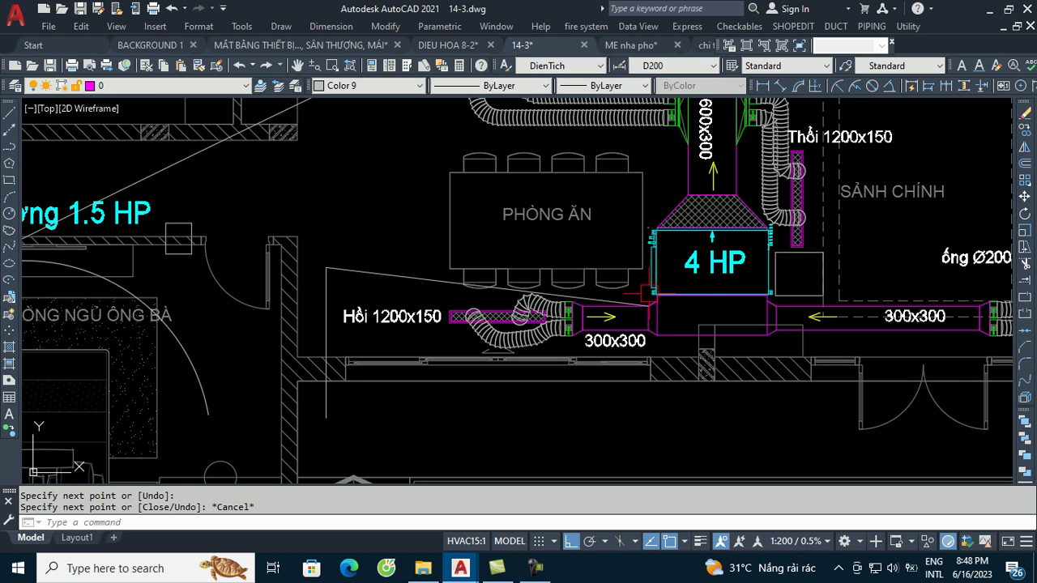
scroll(304, 396, "up", 2)
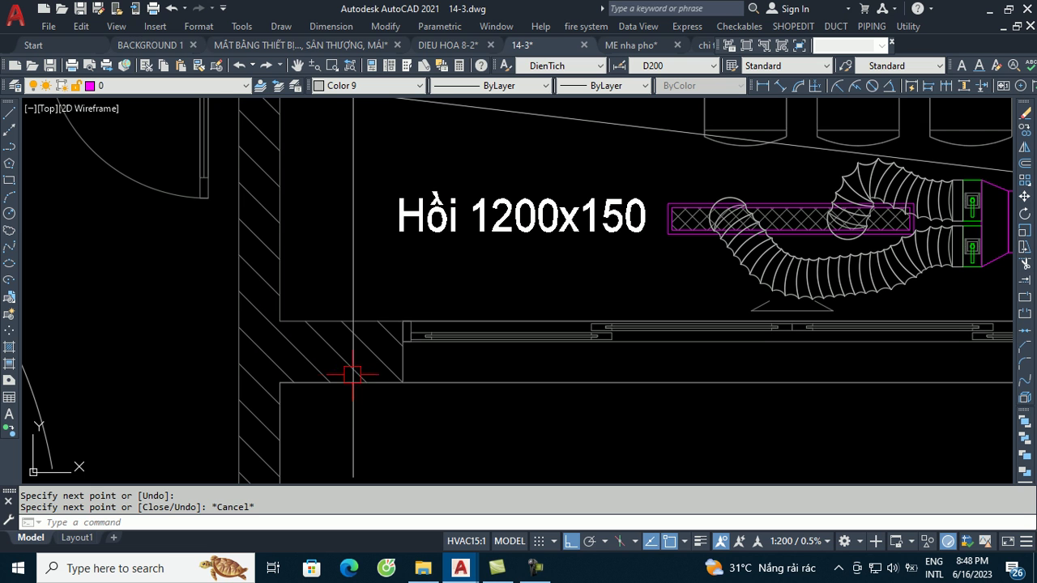
scroll(348, 397, "down", 2)
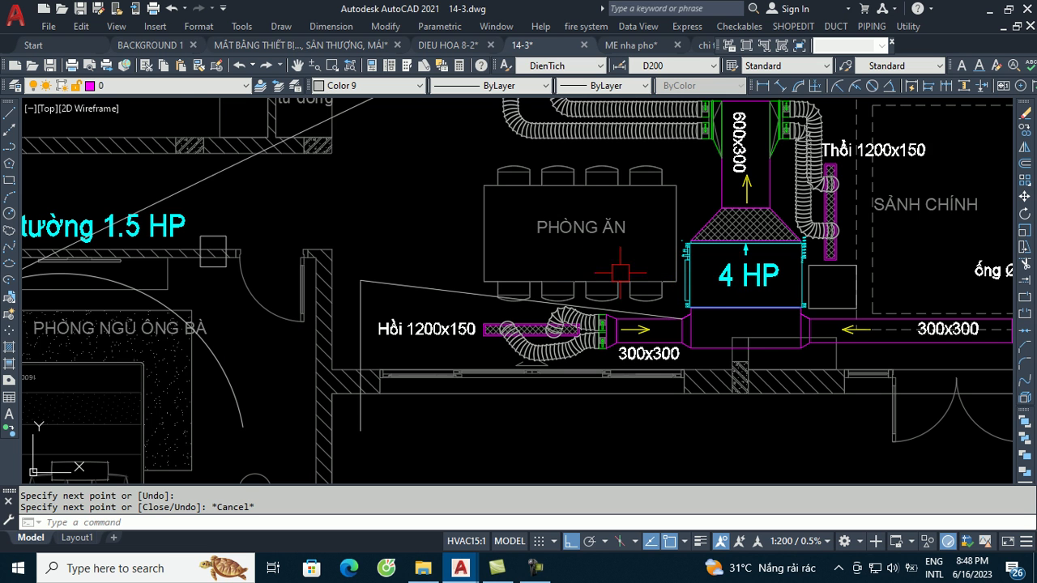
scroll(462, 291, "down", 1)
scroll(425, 308, "down", 1)
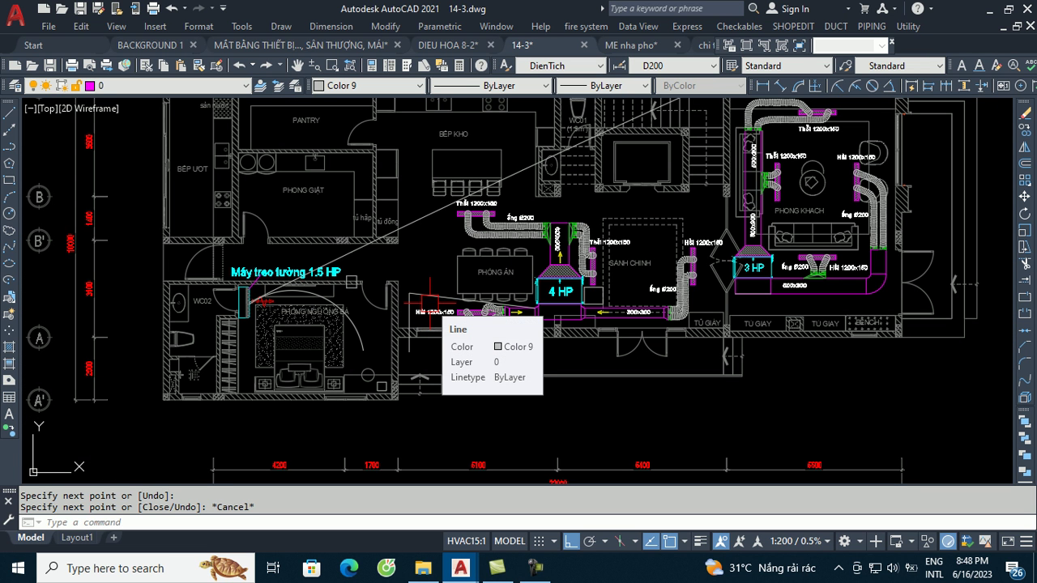
middle_click_drag(429, 306, 512, 272)
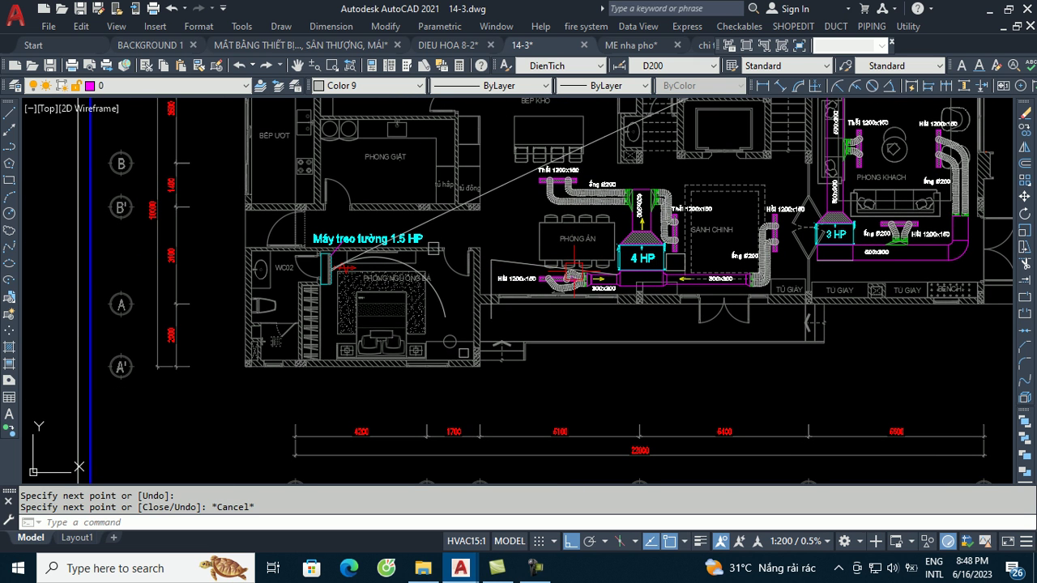
middle_click_drag(629, 322, 531, 340)
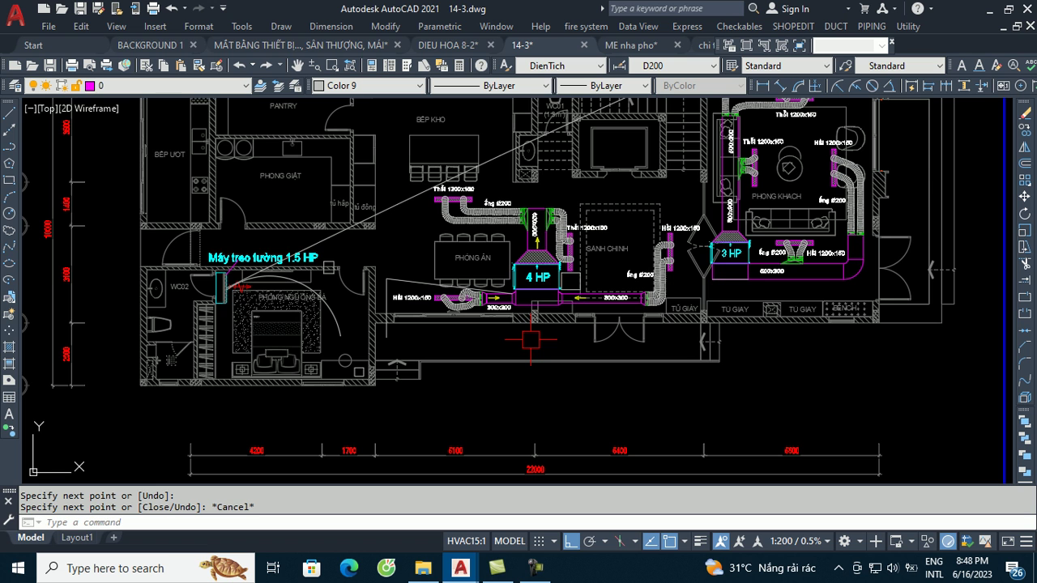
scroll(531, 339, "up", 2)
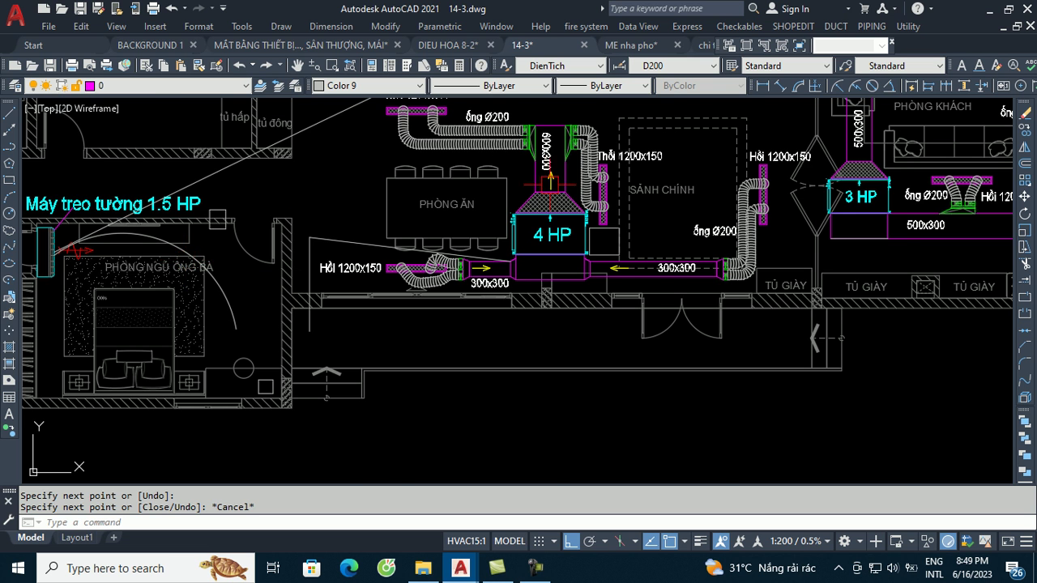
scroll(567, 235, "down", 2)
middle_click_drag(556, 202, 531, 245)
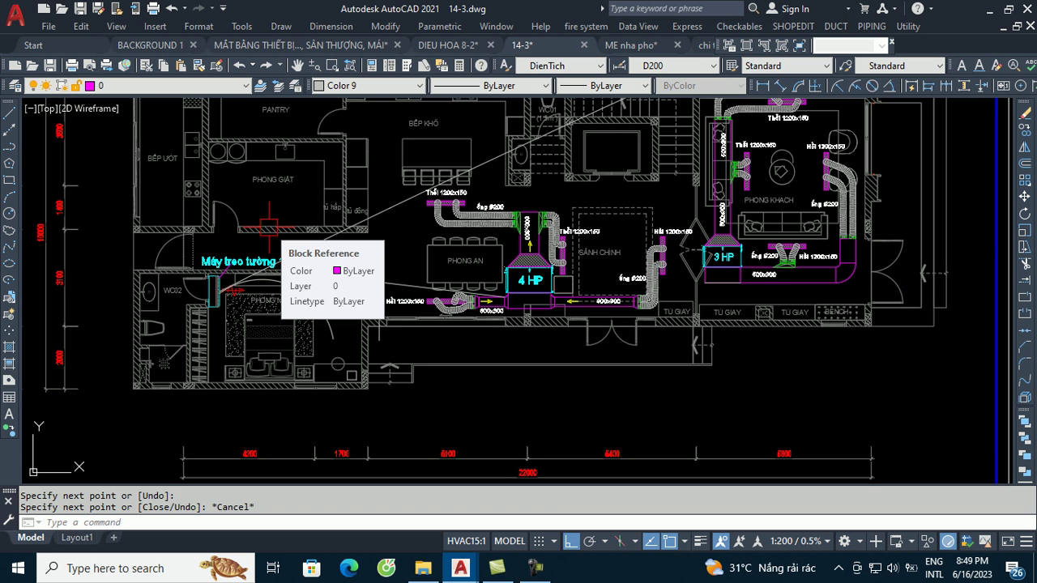
mouse_move(648, 260)
middle_mouse_down()
mouse_move(916, 285)
mouse_move(621, 344)
middle_mouse_up()
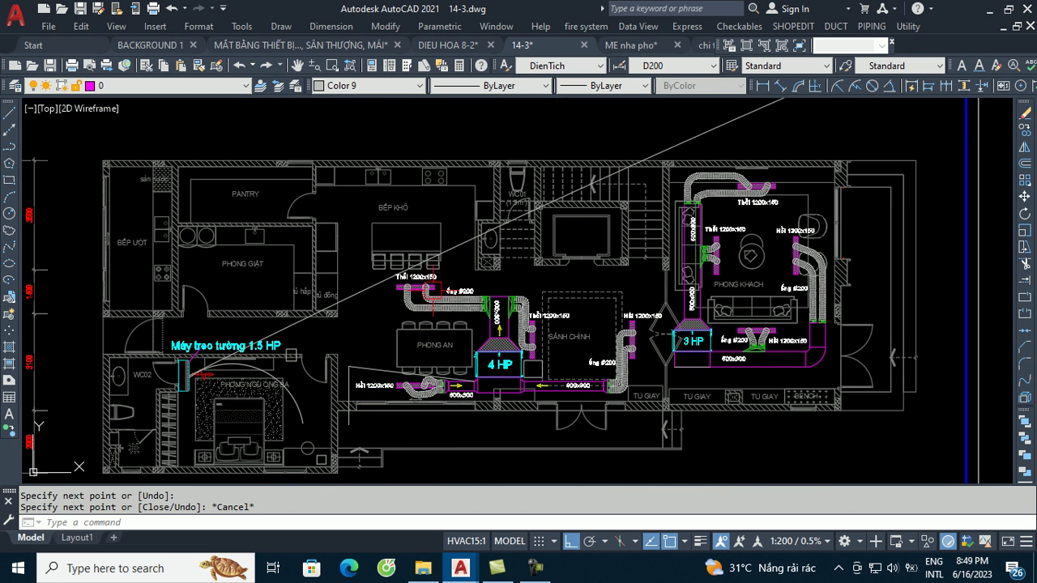
scroll(421, 292, "up", 5)
scroll(345, 277, "up", 2)
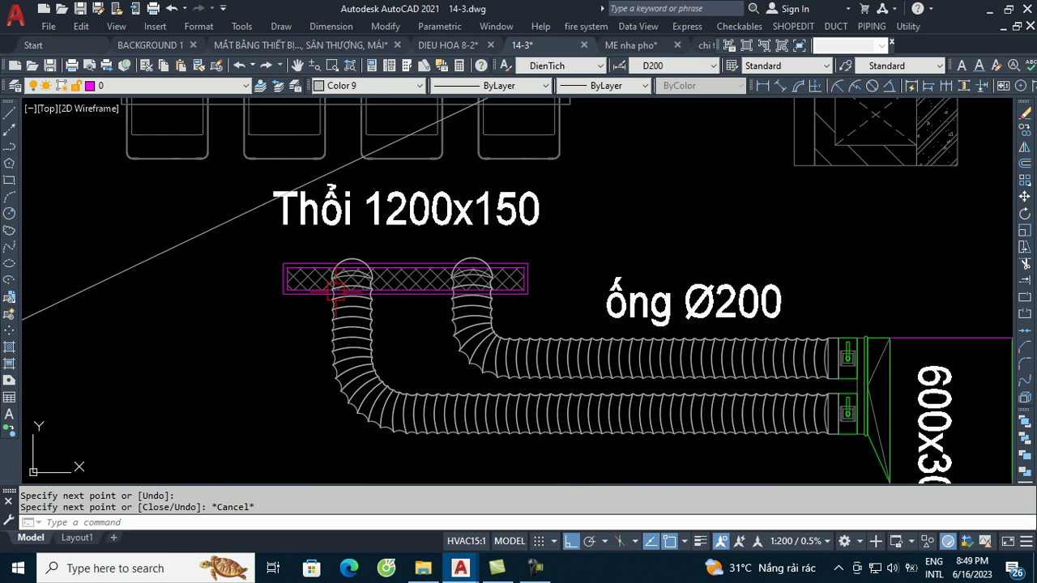
middle_click_drag(336, 288, 240, 301)
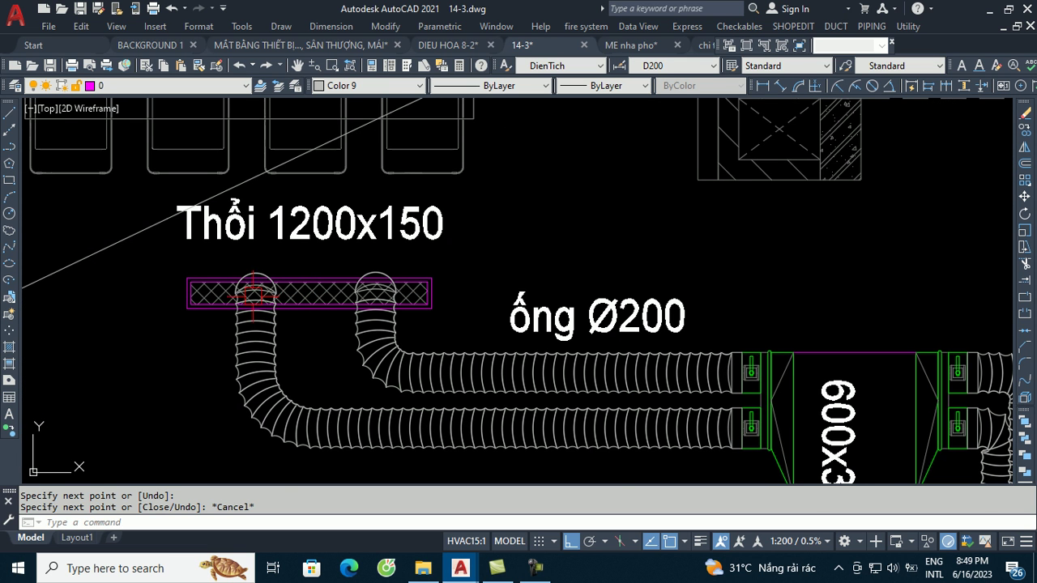
scroll(315, 259, "down", 3)
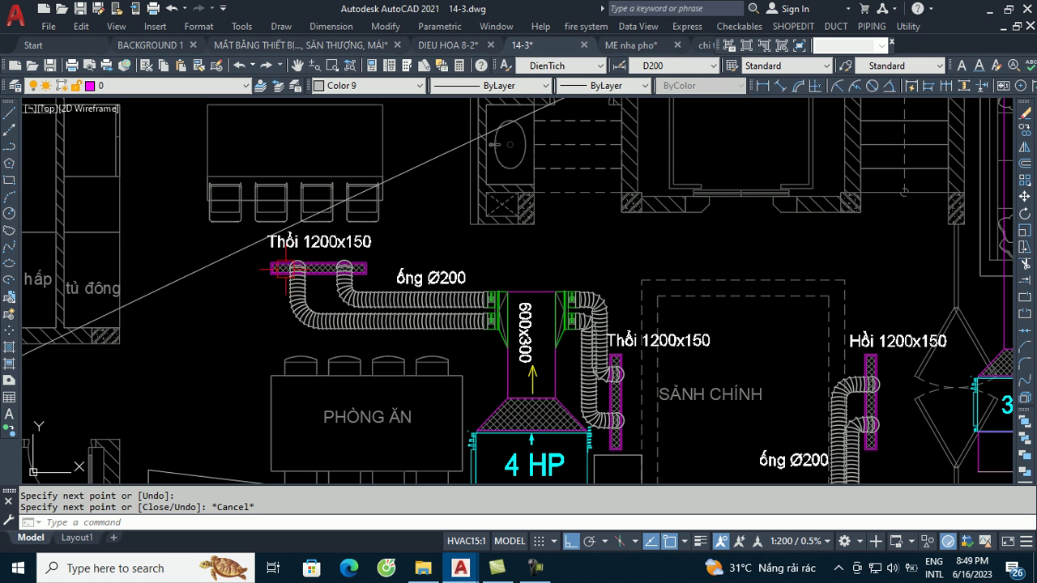
middle_click_drag(361, 275, 335, 199)
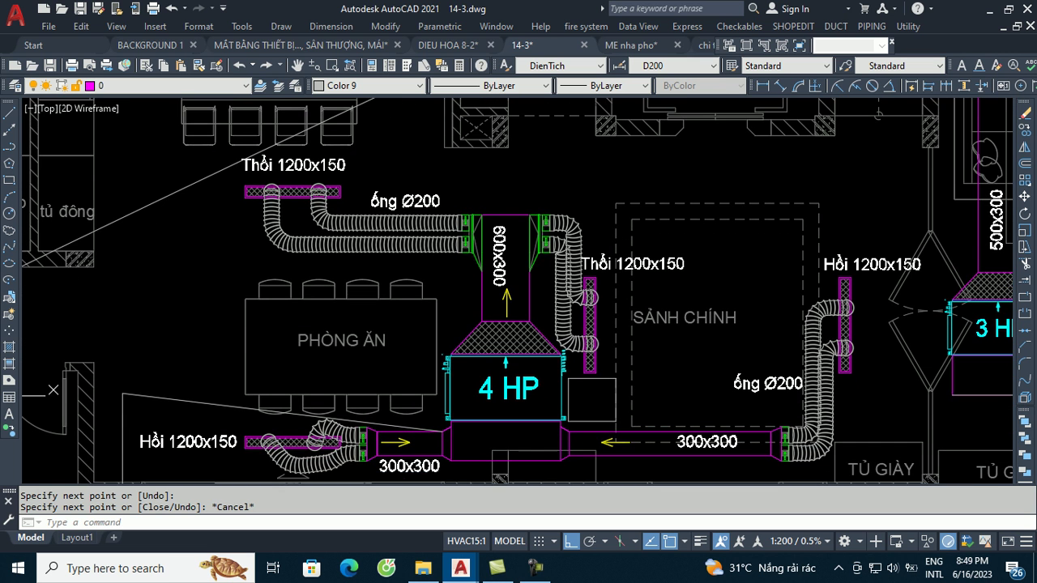
scroll(542, 180, "down", 2)
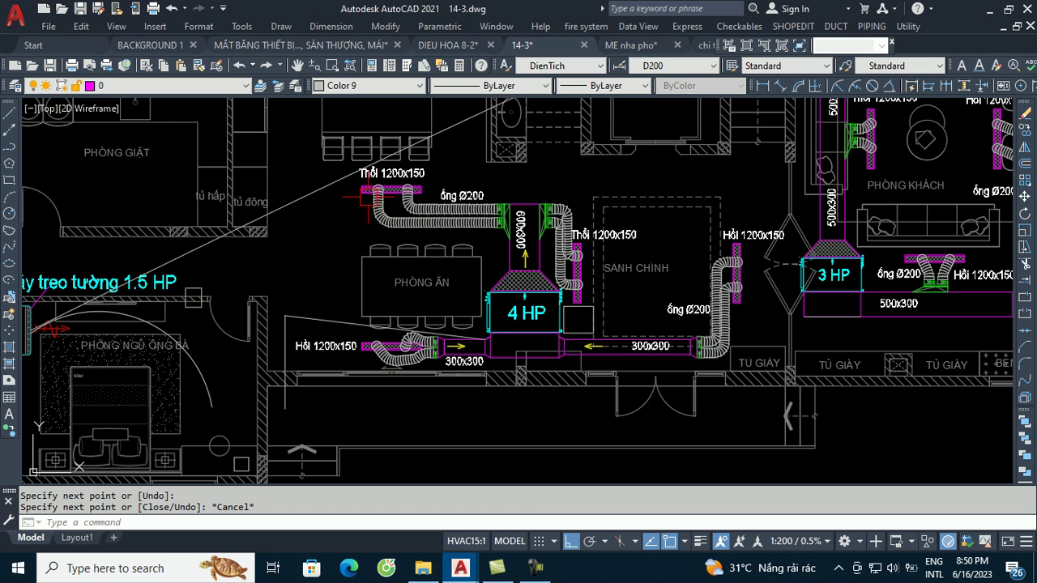
middle_click_drag(777, 235, 752, 290)
middle_click_drag(518, 178, 492, 233)
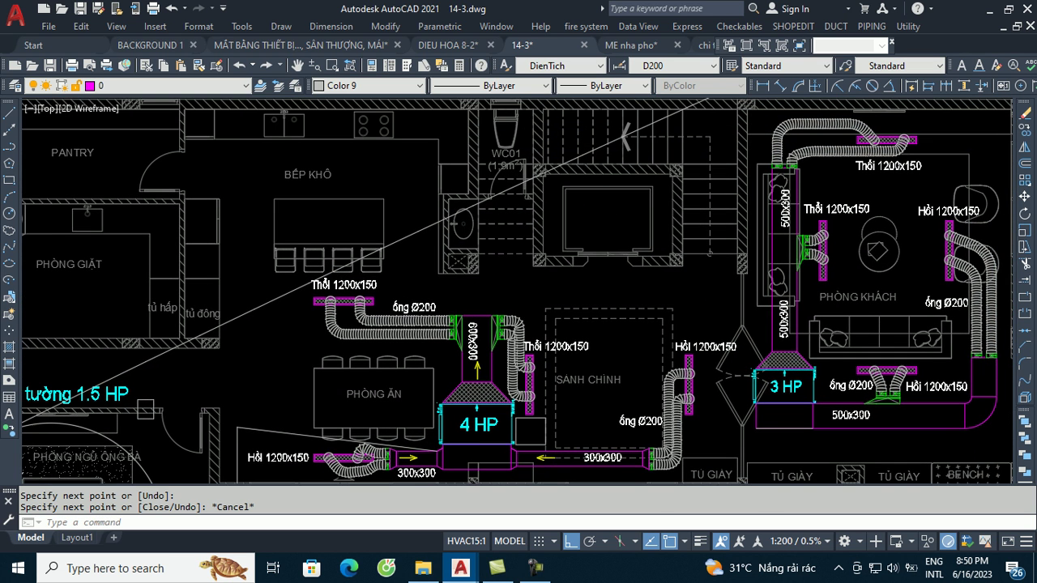
middle_click_drag(751, 317, 549, 327)
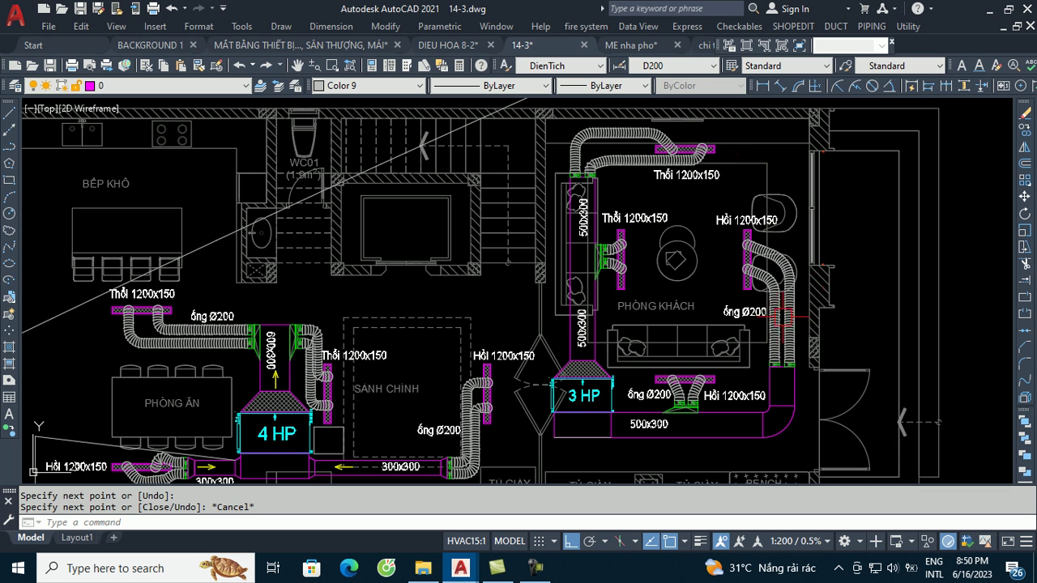
scroll(860, 219, "down", 1)
scroll(859, 218, "down", 1)
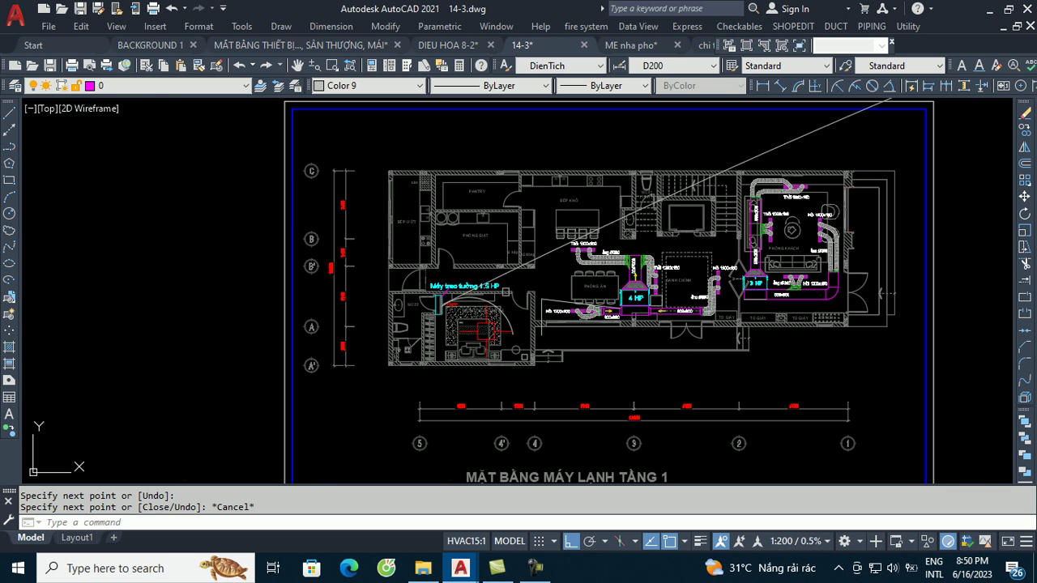
scroll(466, 333, "up", 1)
scroll(463, 332, "up", 1)
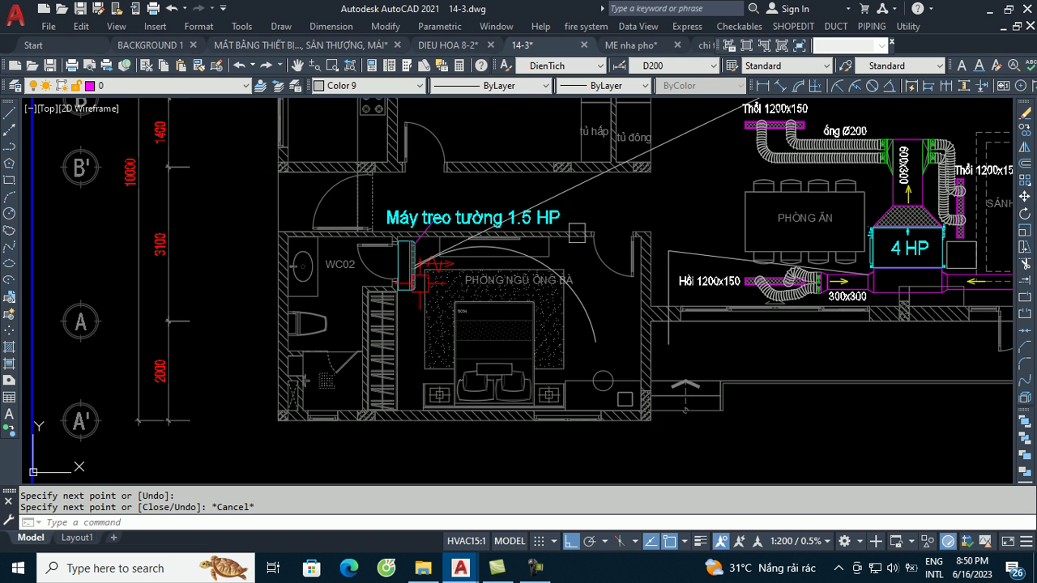
scroll(346, 294, "up", 1)
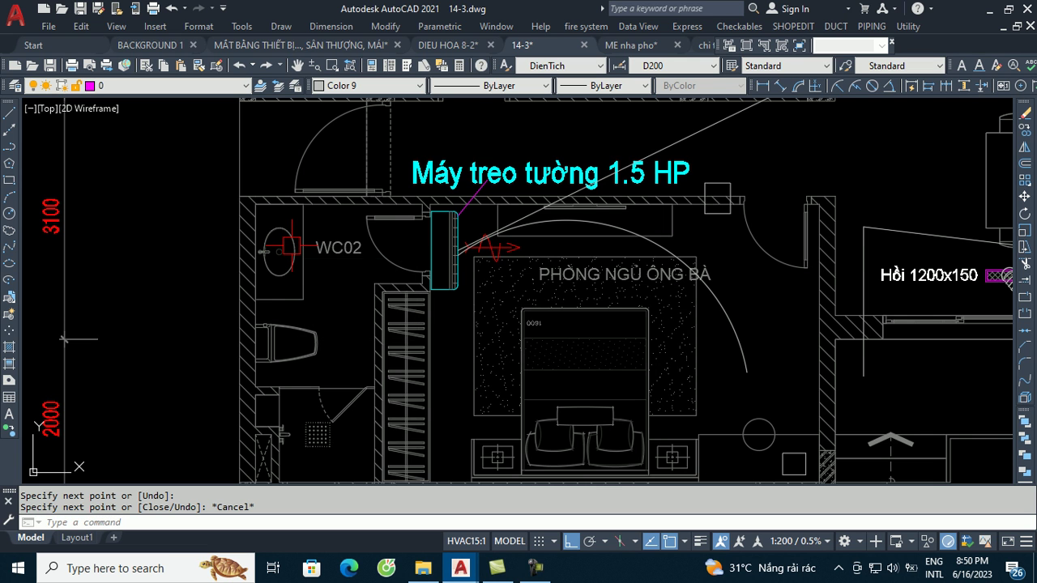
scroll(291, 247, "down", 2)
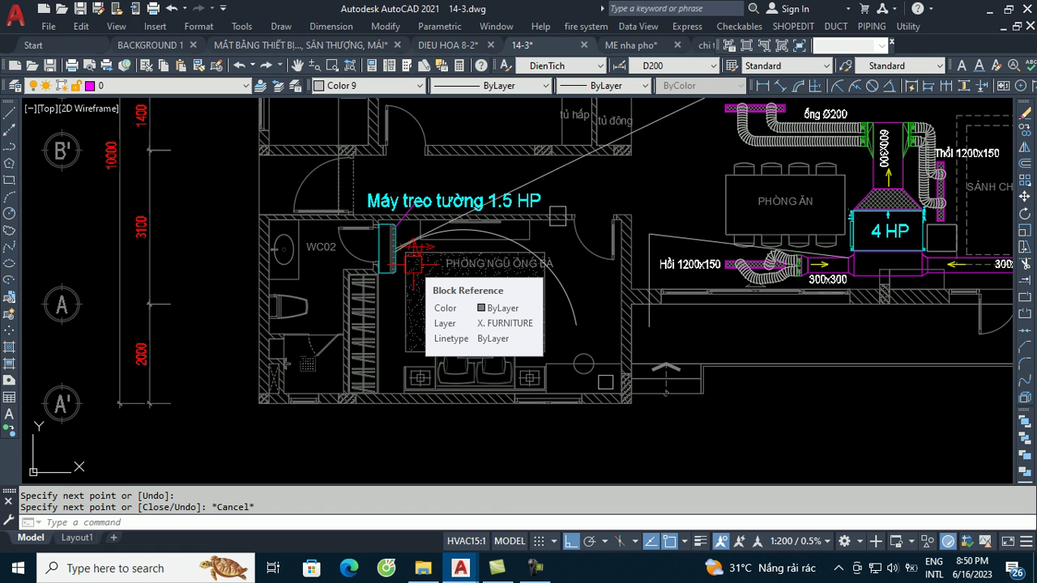
scroll(384, 259, "up", 3)
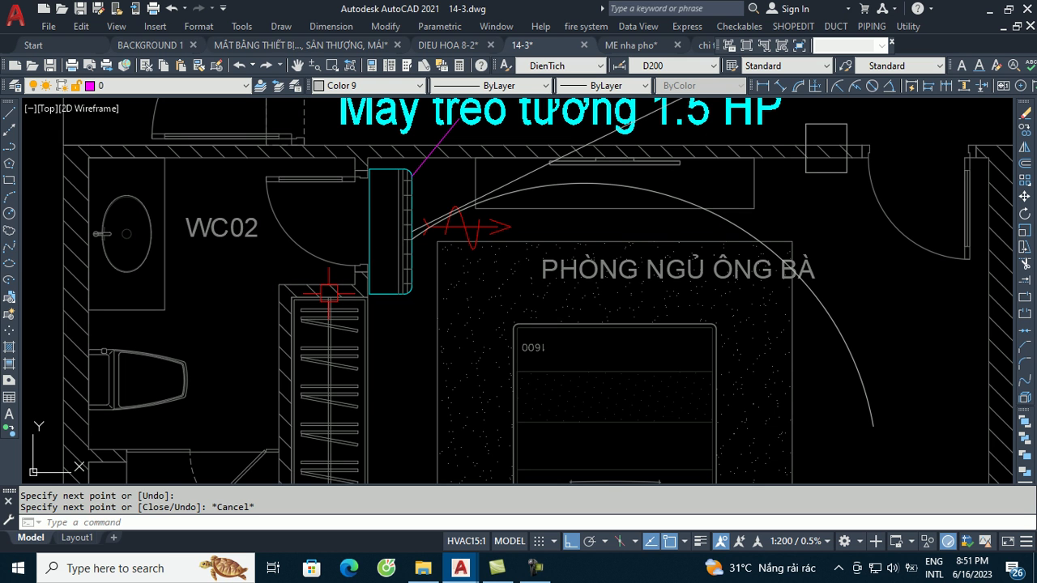
middle_click_drag(328, 294, 356, 234)
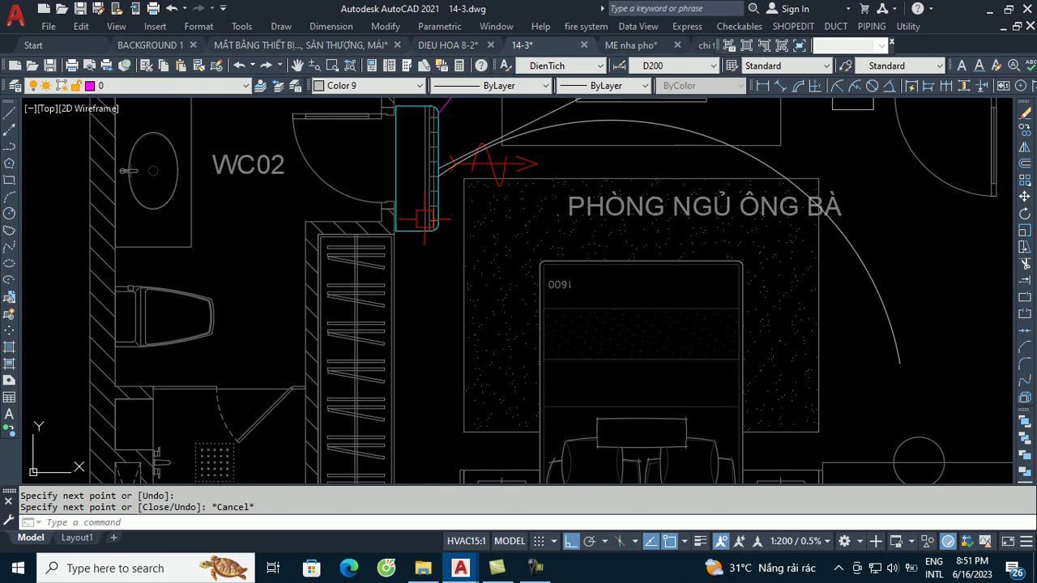
scroll(424, 219, "down", 2)
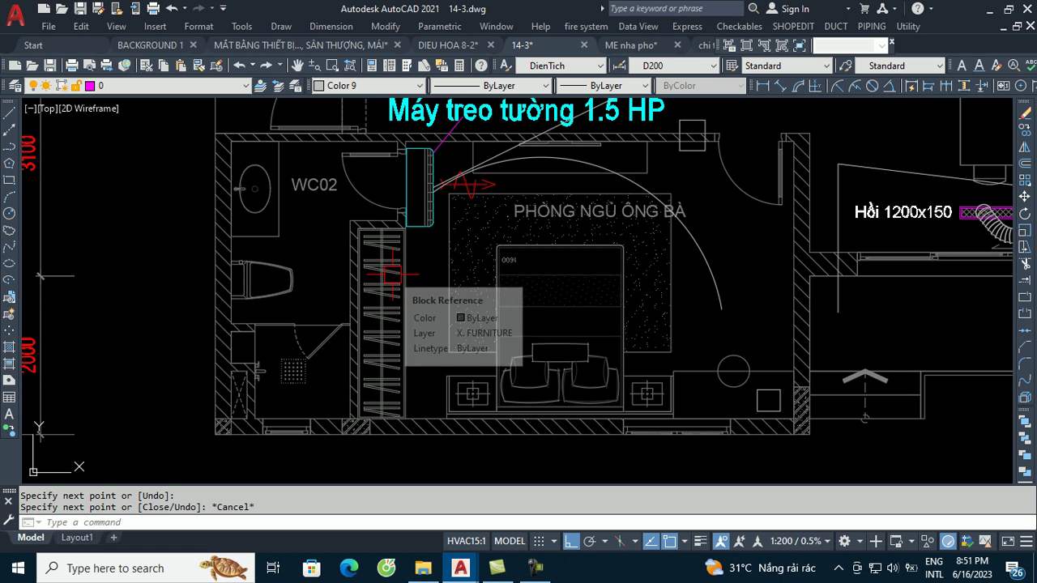
middle_click_drag(413, 213, 224, 324)
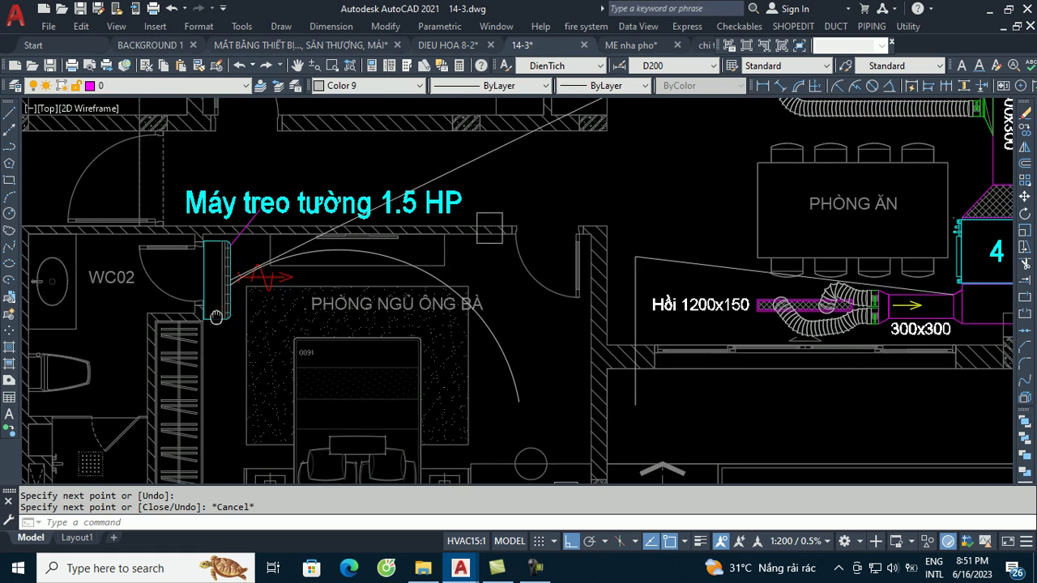
middle_click_drag(630, 253, 177, 316)
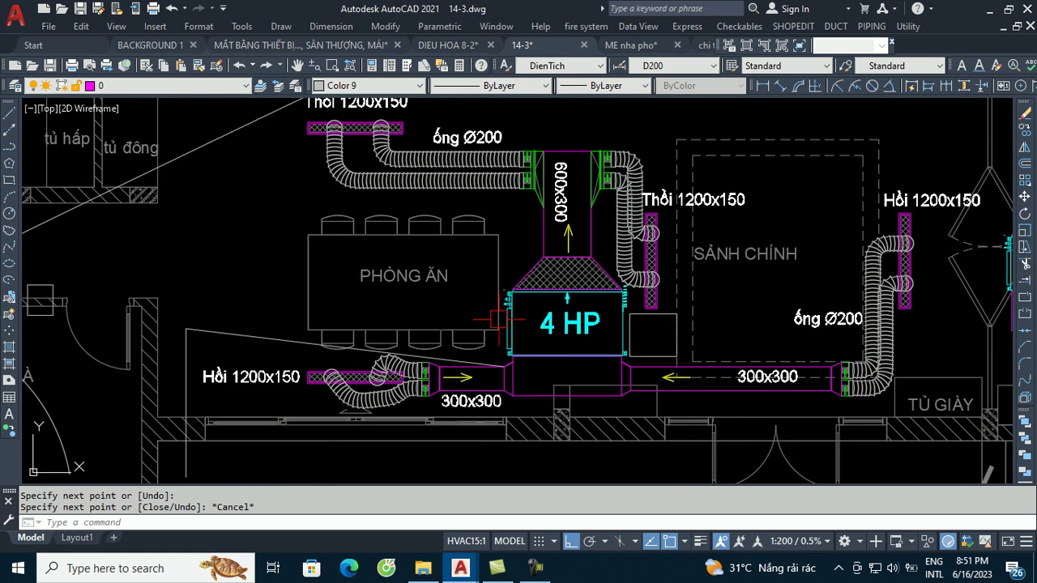
middle_click_drag(591, 337, 318, 279)
scroll(324, 287, "down", 2)
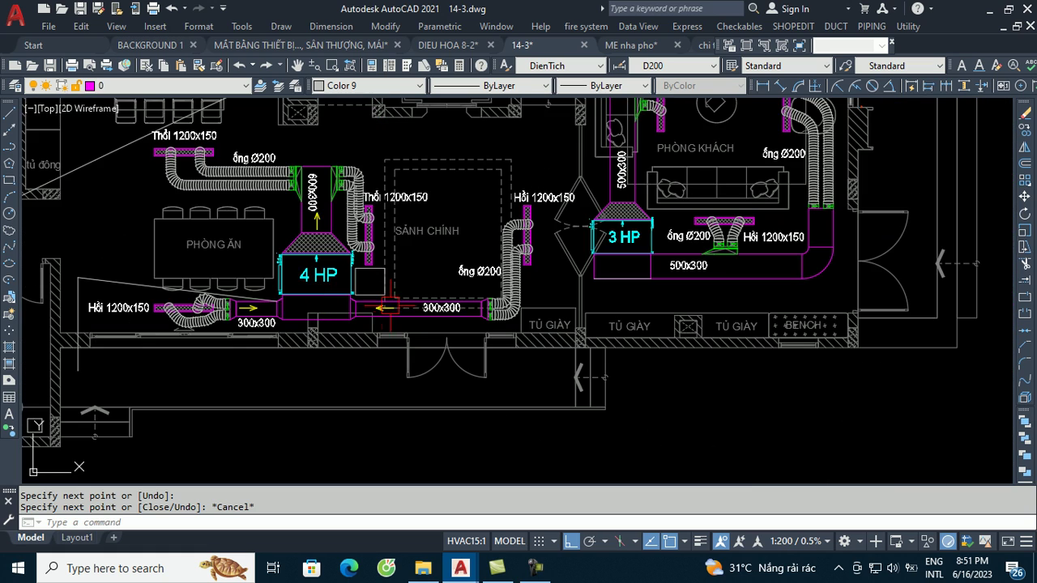
scroll(440, 300, "down", 2)
mouse_move(382, 308)
middle_mouse_down()
mouse_move(428, 388)
mouse_move(646, 305)
middle_mouse_up()
scroll(336, 316, "up", 2)
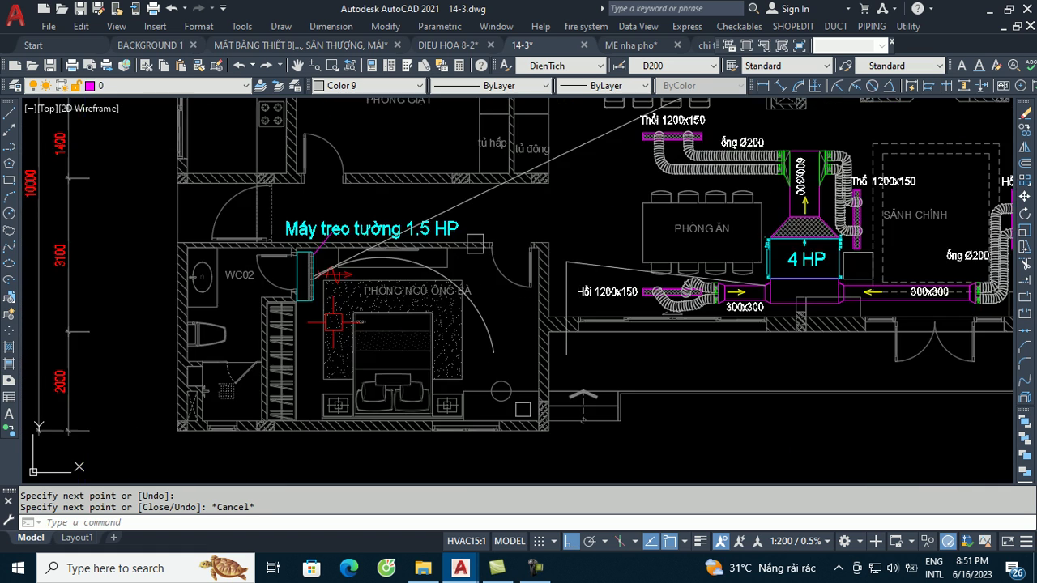
scroll(334, 321, "up", 2)
scroll(286, 224, "down", 2)
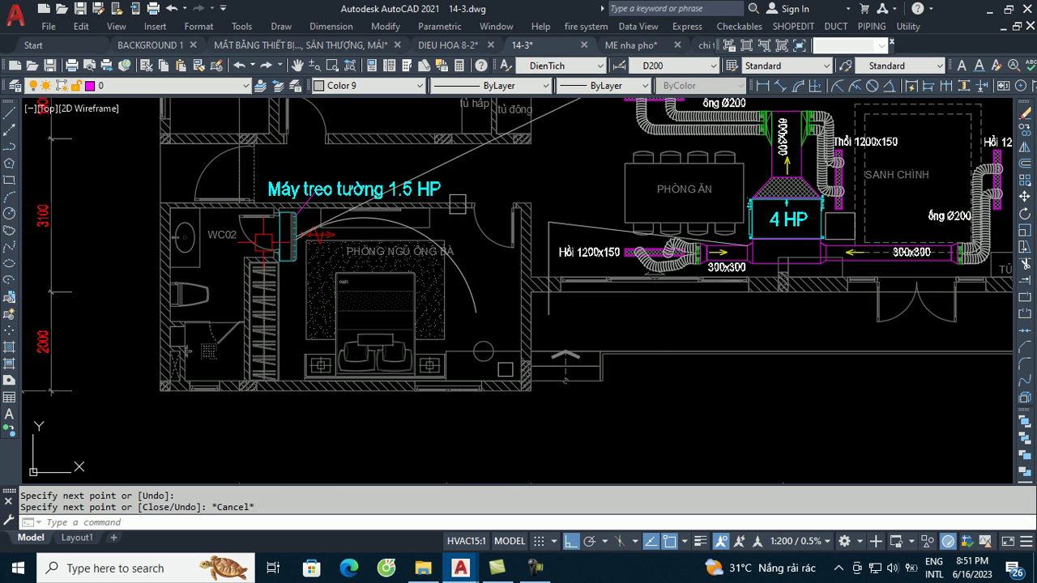
scroll(269, 235, "up", 2)
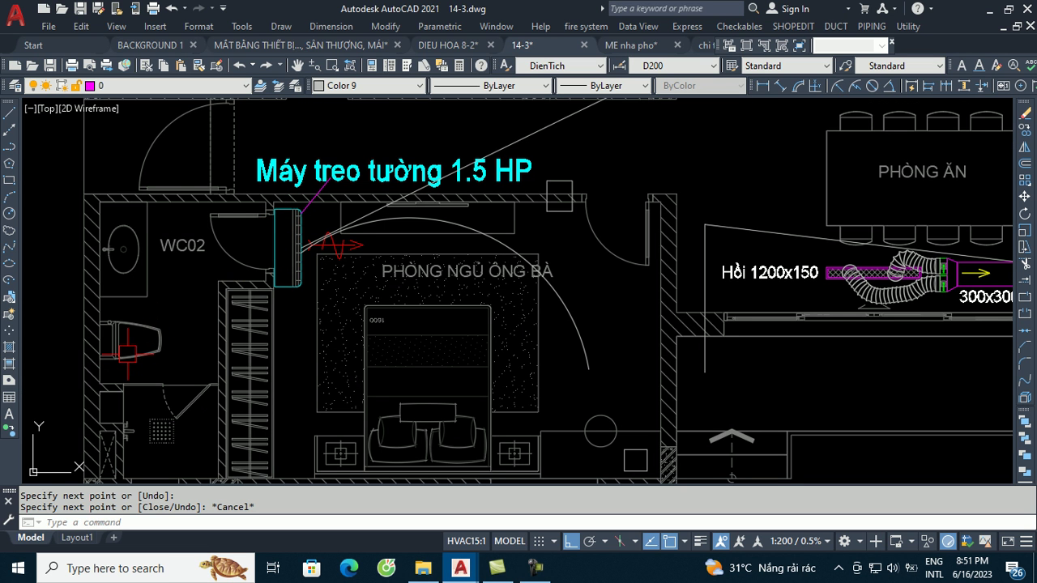
scroll(630, 249, "down", 2)
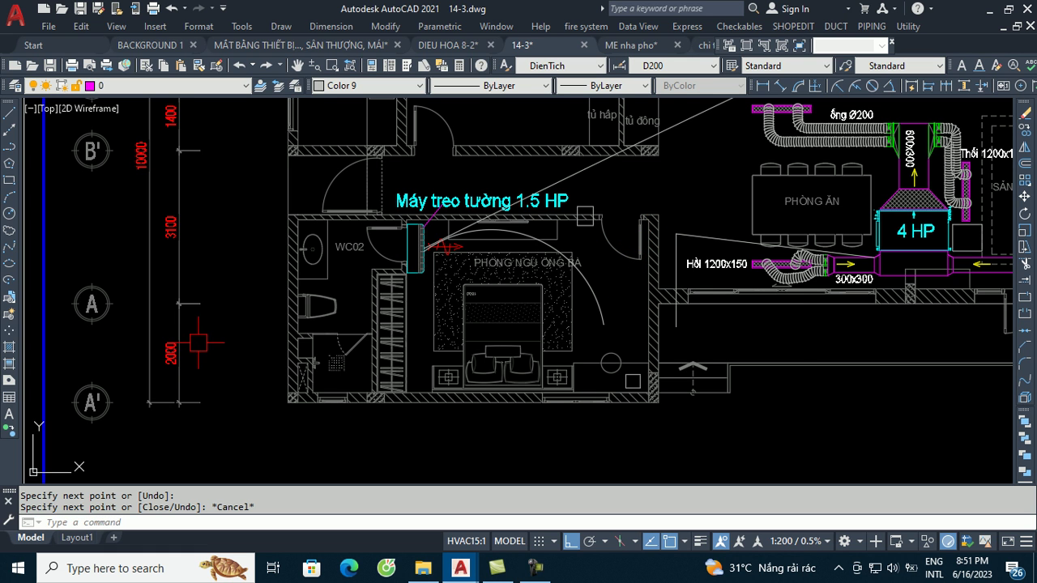
scroll(391, 294, "up", 2)
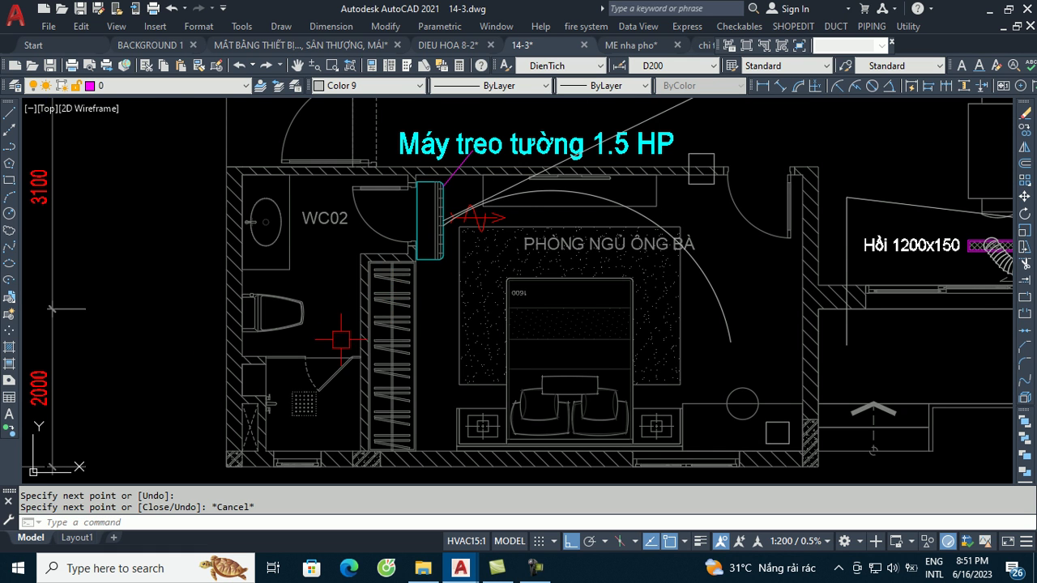
scroll(332, 334, "down", 2)
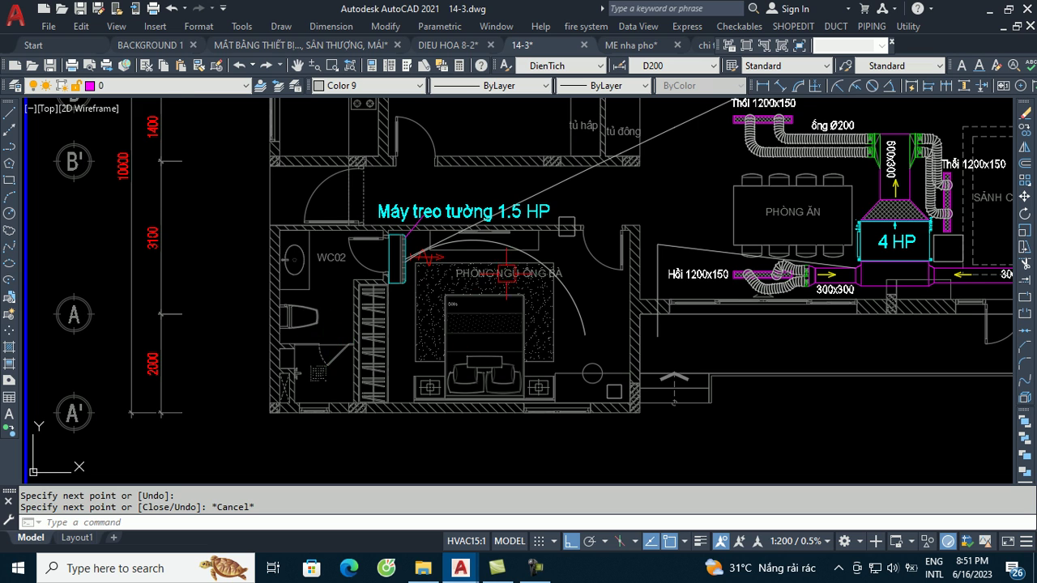
middle_click_drag(505, 272, 400, 302)
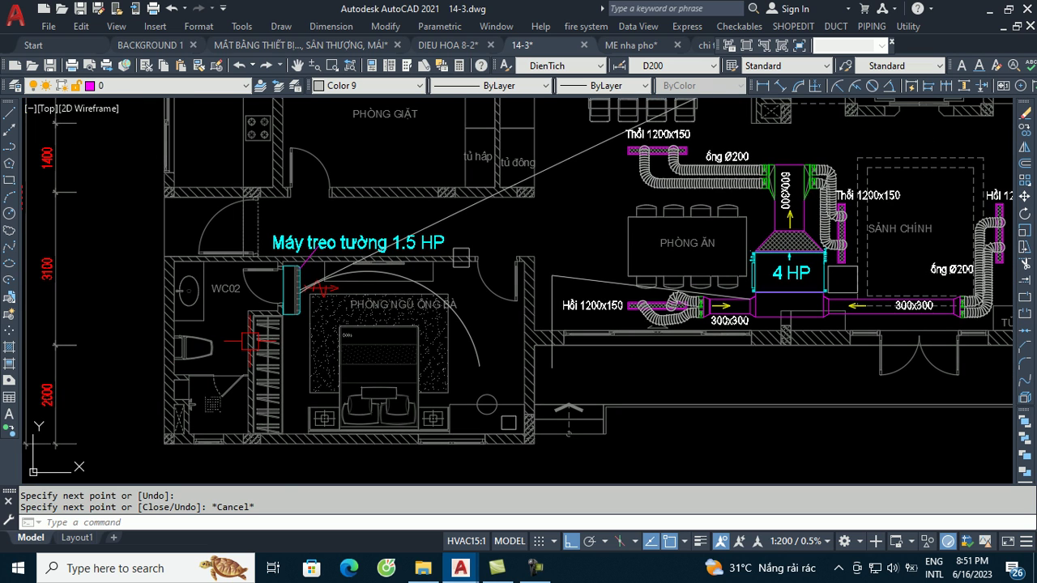
mouse_move(412, 210)
middle_mouse_down()
mouse_move(378, 397)
mouse_move(241, 304)
middle_mouse_up()
scroll(486, 365, "down", 3)
scroll(567, 324, "down", 1)
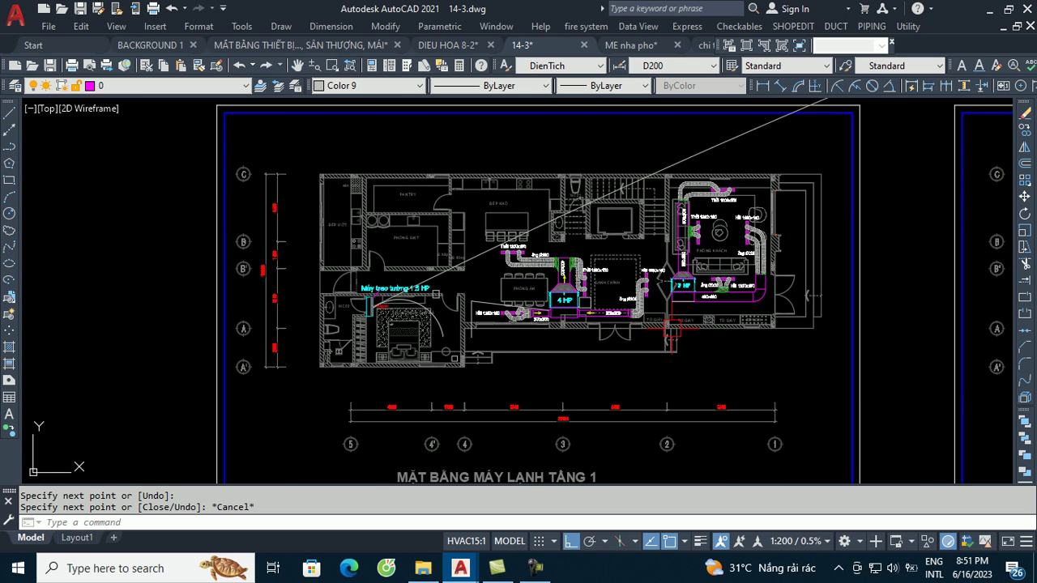
middle_click_drag(618, 326, 545, 305)
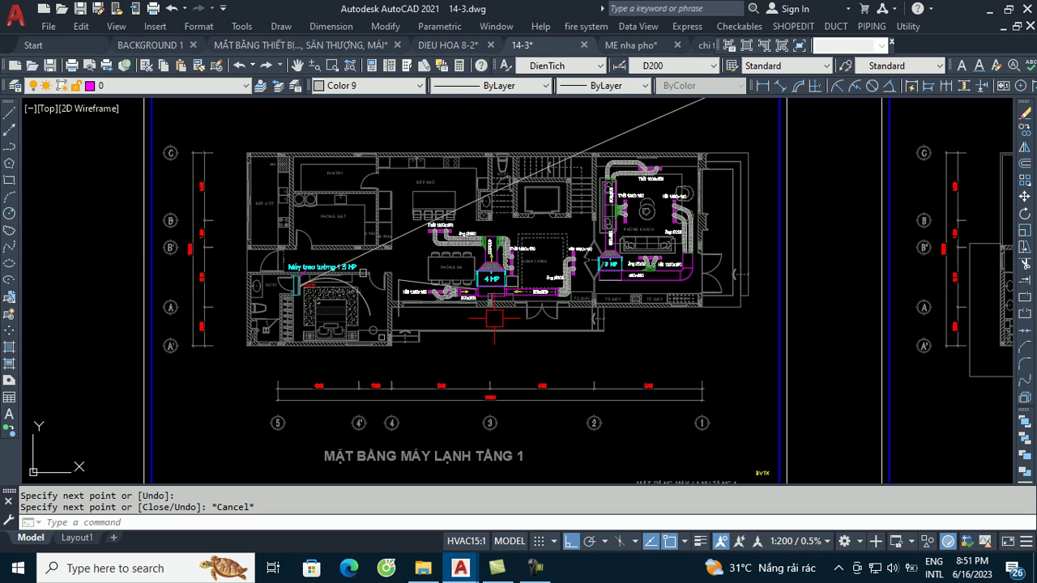
scroll(494, 318, "up", 2)
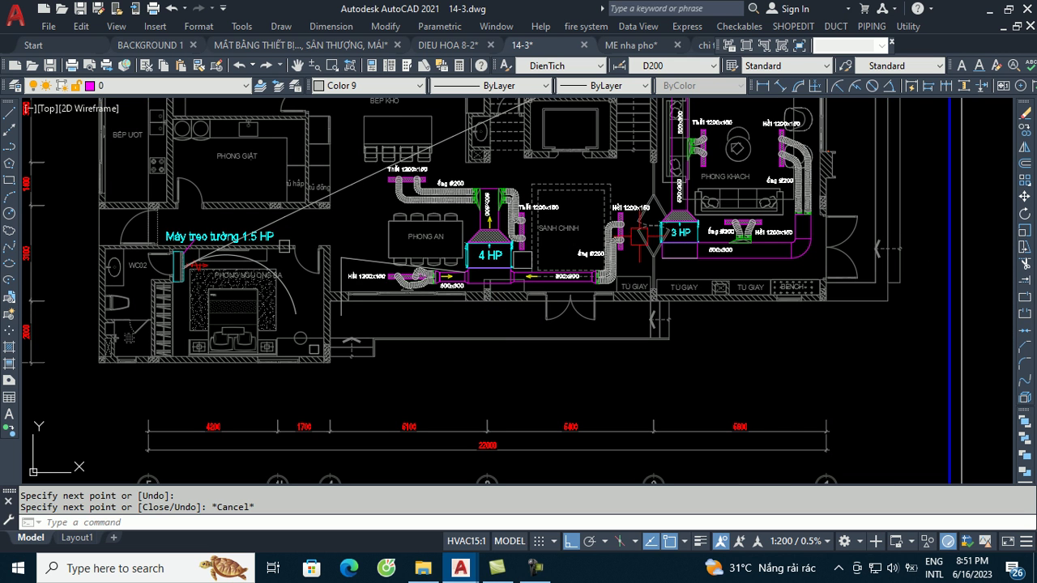
middle_click_drag(640, 241, 622, 310)
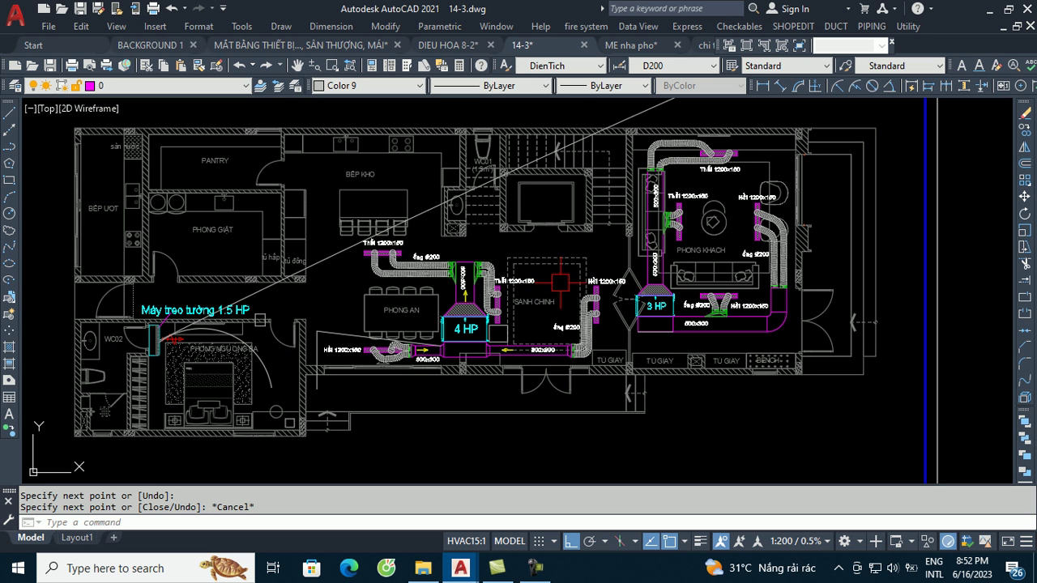
Zoom in on the kitchen and WC01, then zoom back out
middle_click_drag(295, 250, 468, 262)
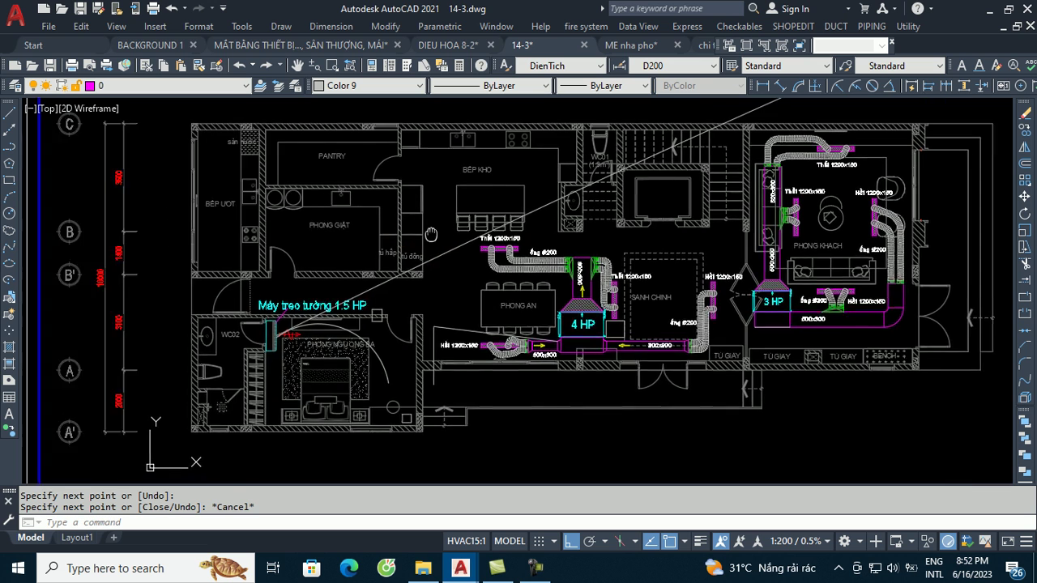
scroll(624, 151, "up", 3)
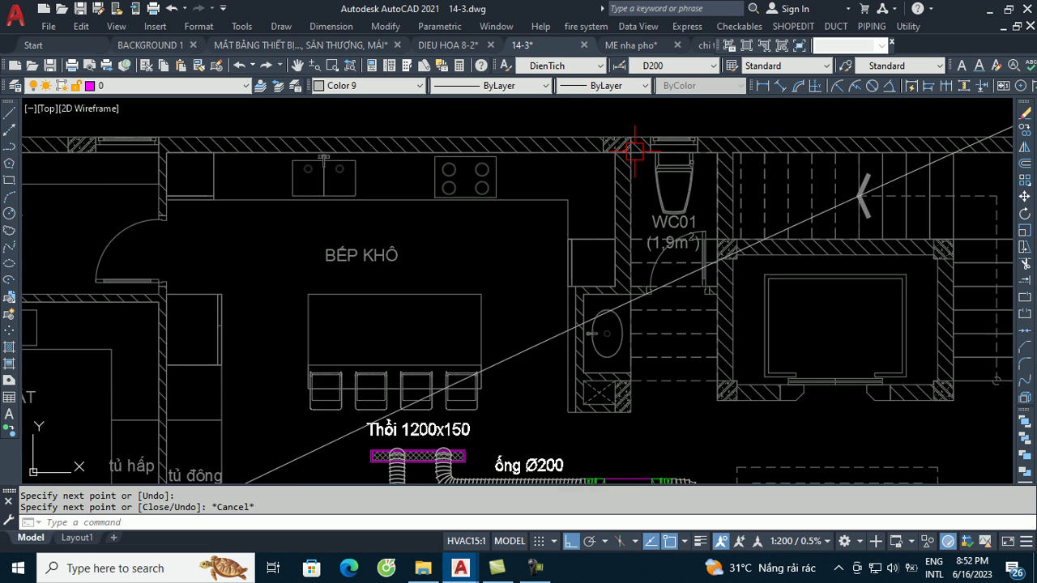
scroll(616, 155, "up", 3)
scroll(551, 154, "down", 3)
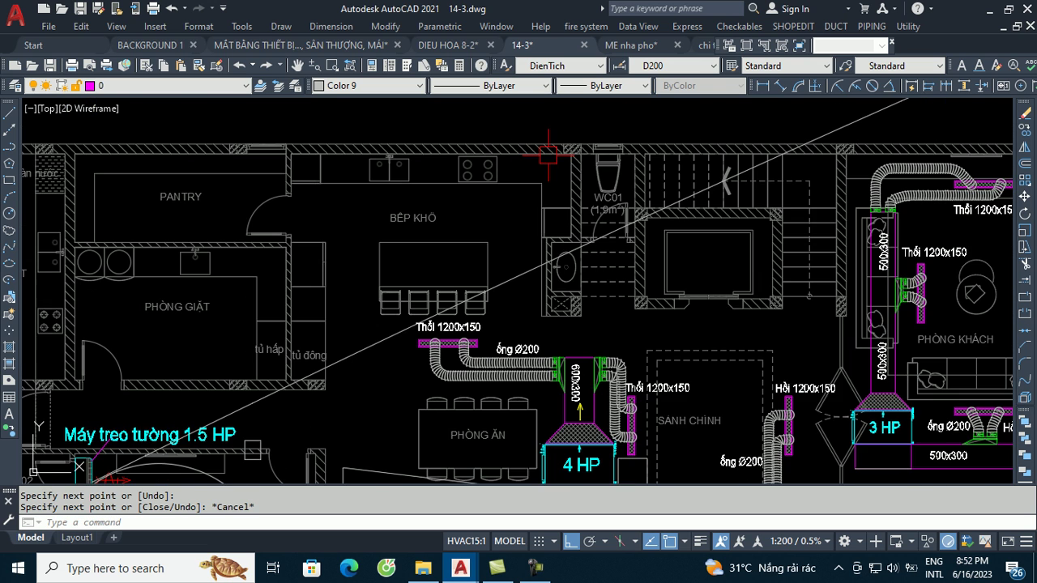
scroll(563, 165, "up", 2)
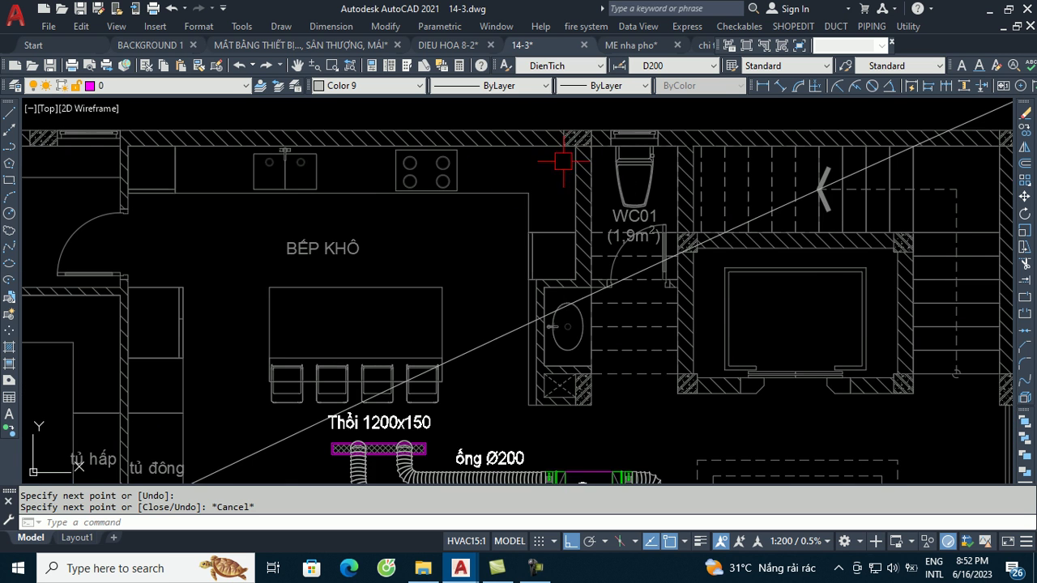
scroll(562, 132, "up", 2)
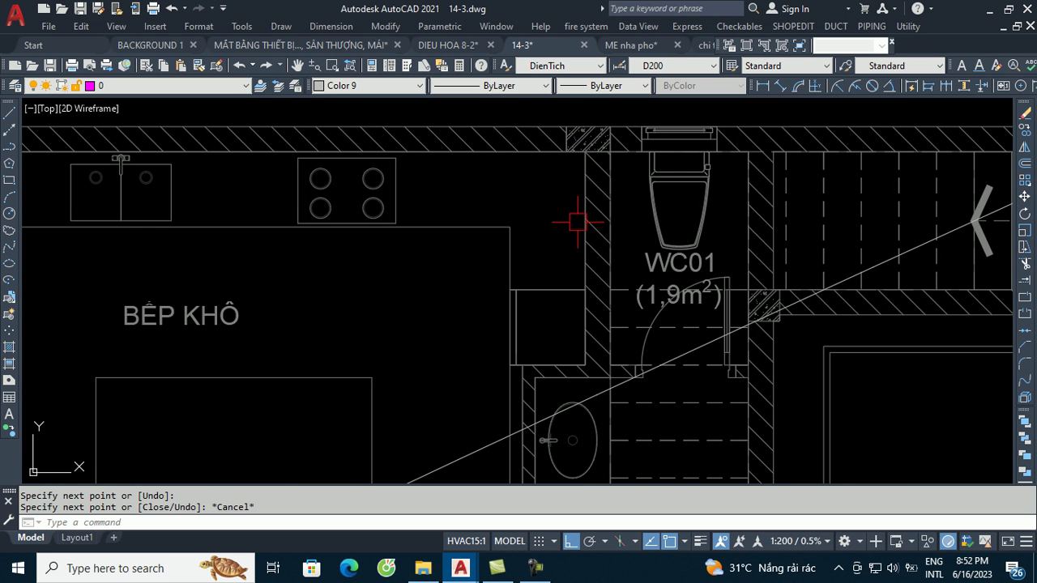
scroll(572, 214, "down", 2)
scroll(567, 173, "down", 2)
scroll(556, 186, "down", 2)
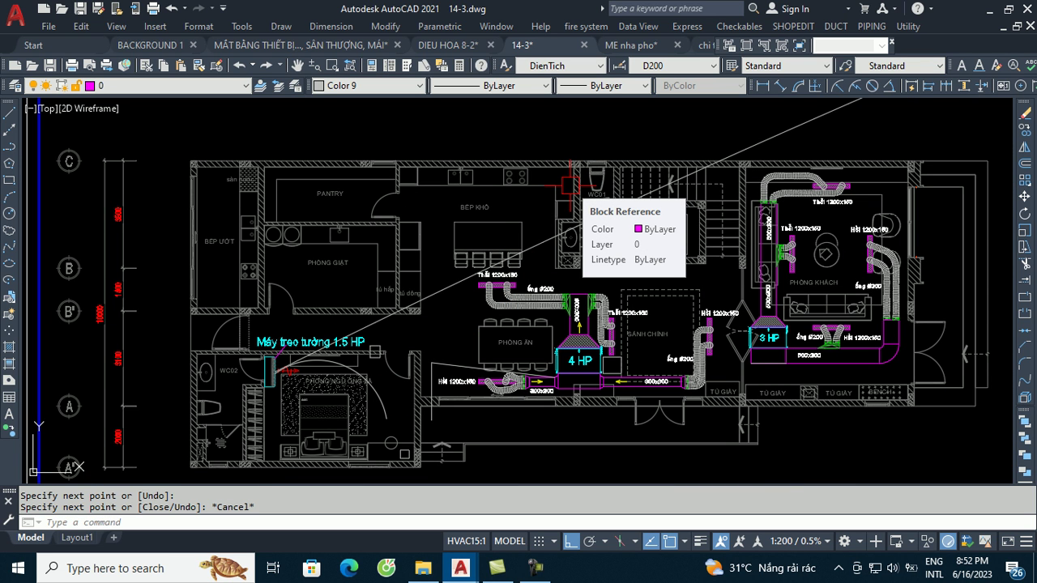
Pan to the second-floor plan and zoom onto the master bedroom's 4 HP unit area
mouse_move(577, 198)
middle_click_drag(345, 332, 317, 219)
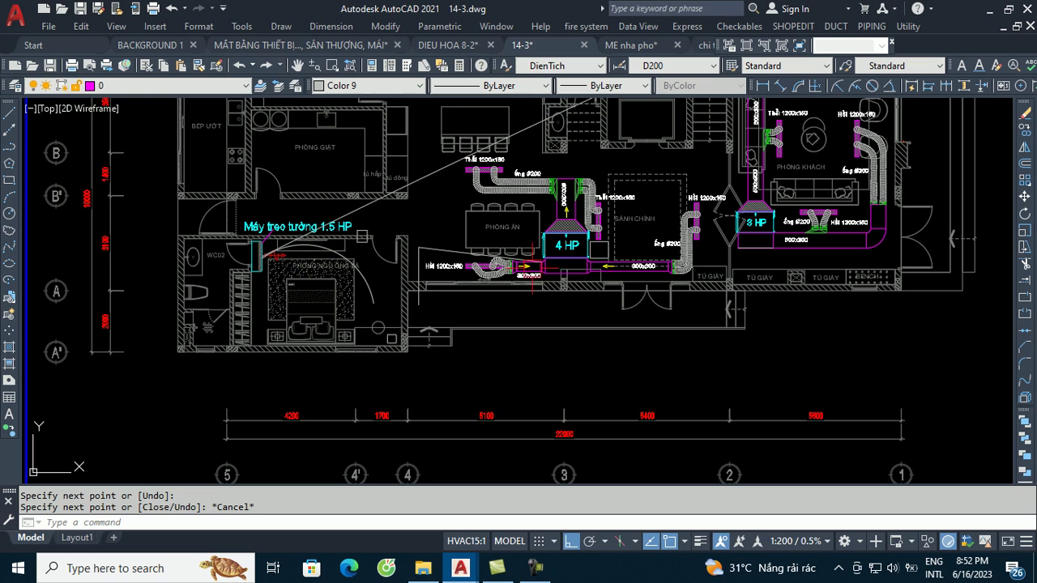
mouse_move(785, 268)
middle_mouse_down()
mouse_move(435, 350)
mouse_move(528, 261)
middle_mouse_up()
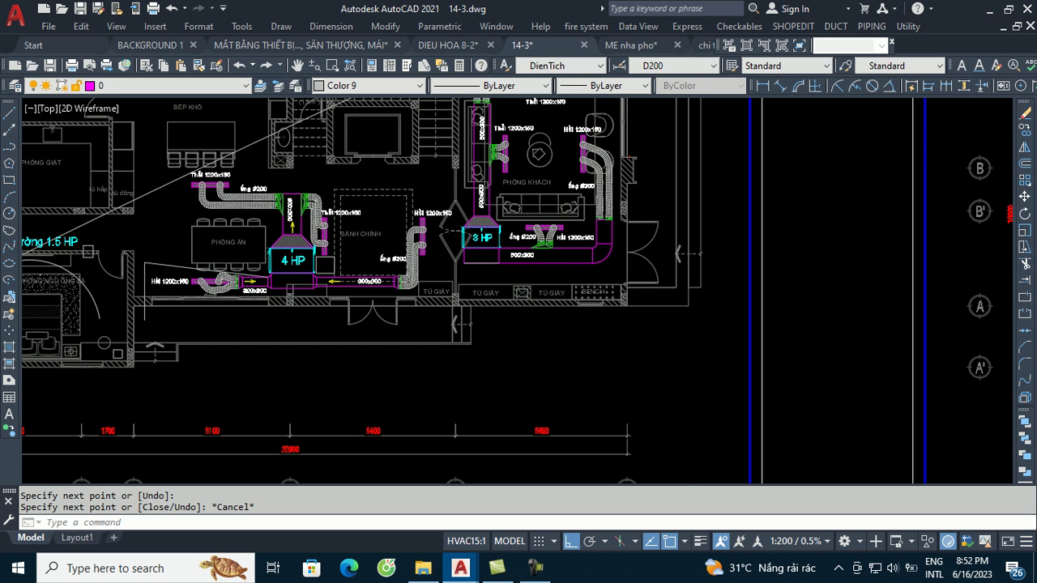
scroll(535, 261, "down", 5)
scroll(554, 259, "down", 2)
scroll(864, 235, "up", 2)
scroll(867, 239, "up", 3)
scroll(870, 243, "up", 2)
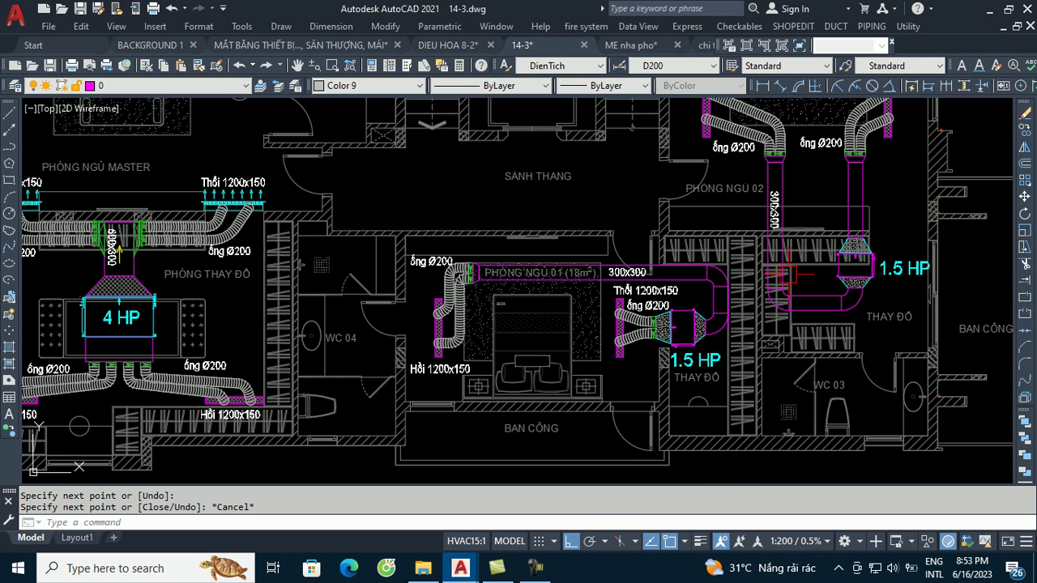
Pan across to the terrace floor and zoom onto the 2.5 HP entertainment-room and 1.5 HP study ducts
middle_click_drag(323, 311, 552, 234)
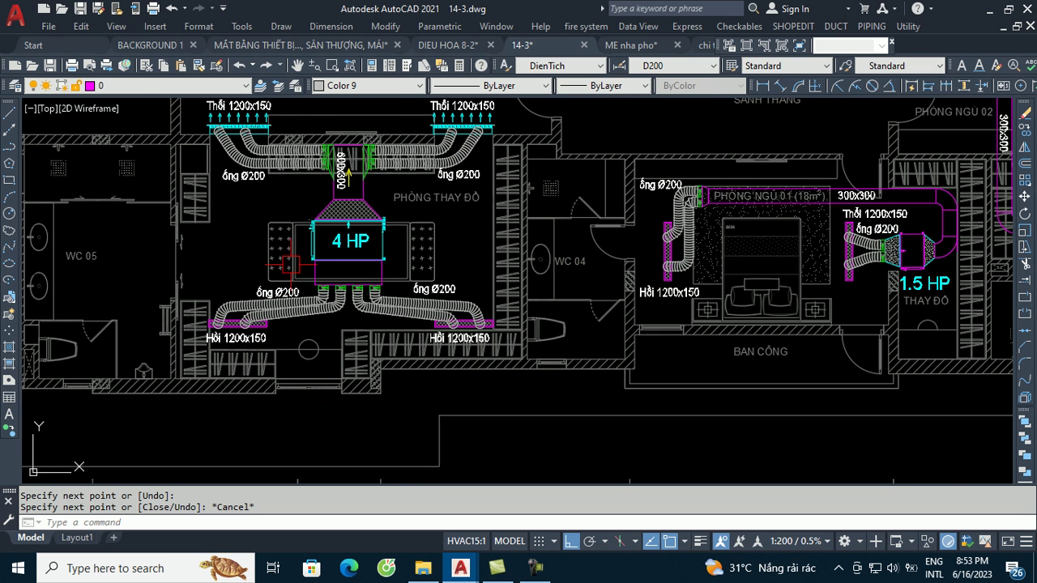
scroll(289, 264, "down", 2)
mouse_move(812, 251)
middle_mouse_down()
mouse_move(688, 298)
mouse_move(570, 319)
mouse_move(117, 324)
middle_mouse_up()
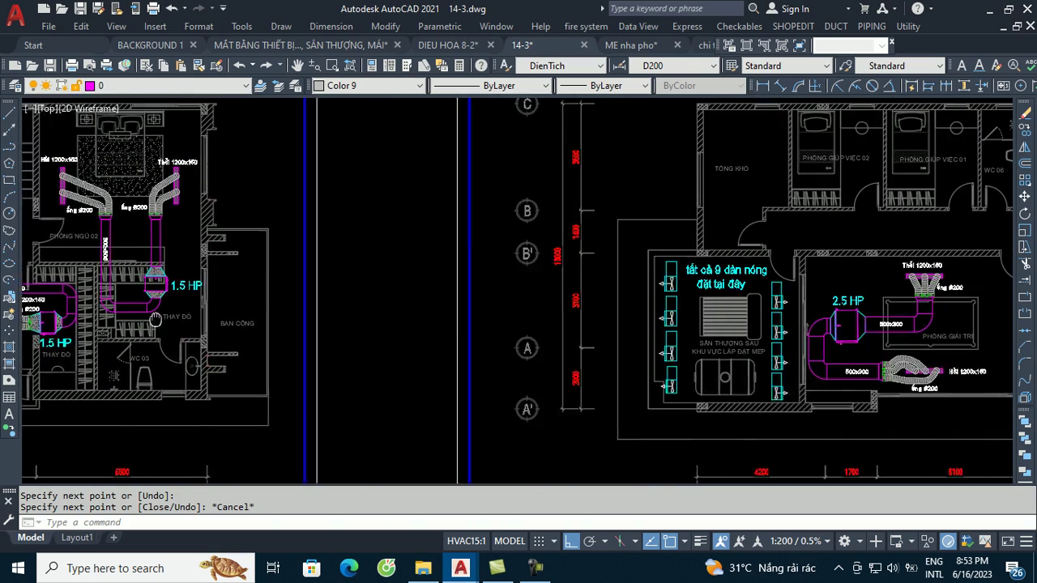
mouse_move(746, 322)
middle_mouse_down()
mouse_move(543, 328)
mouse_move(338, 316)
middle_mouse_up()
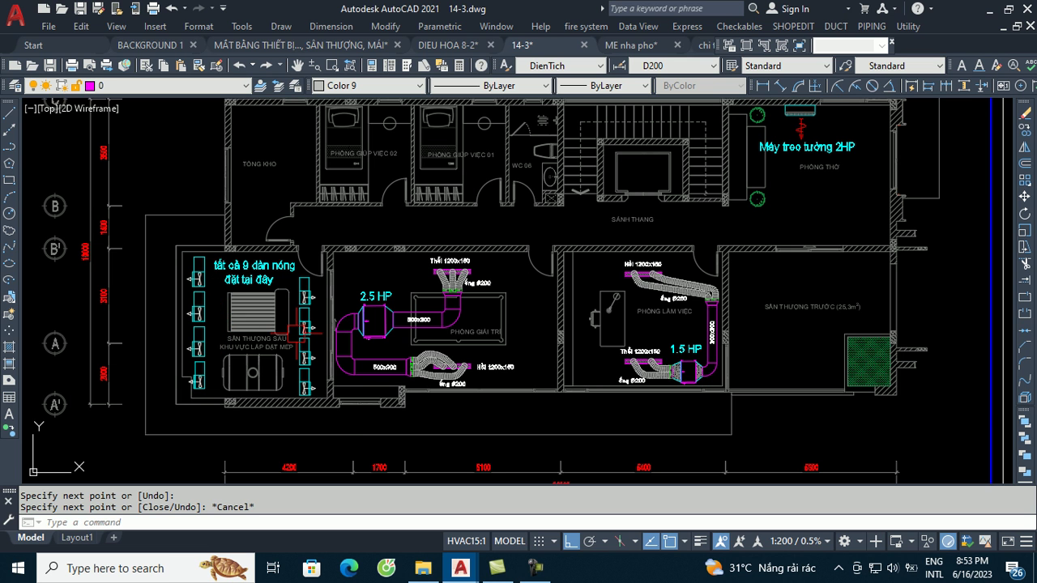
scroll(717, 341, "up", 4)
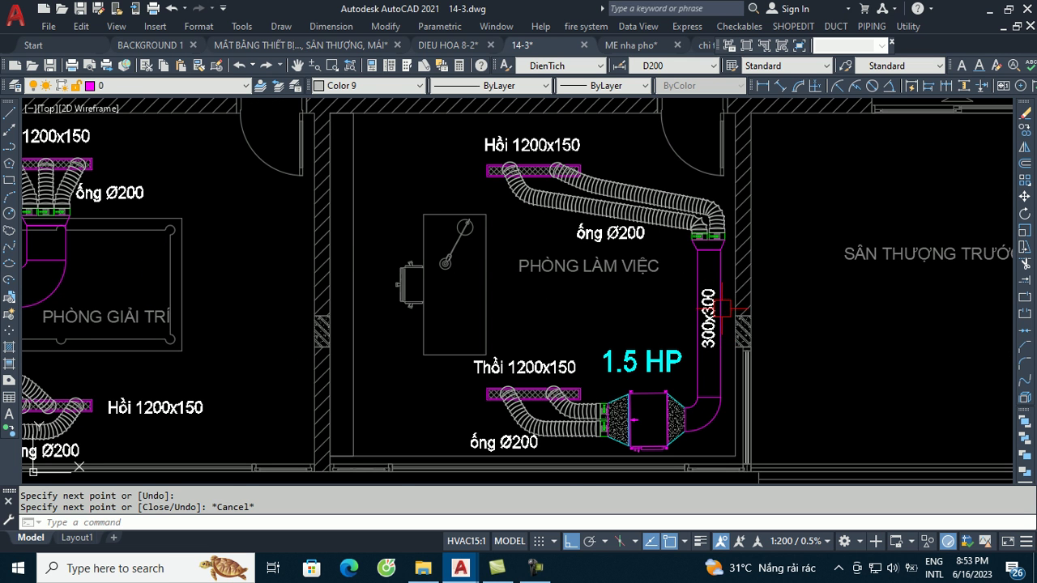
scroll(648, 174, "up", 2)
scroll(571, 215, "up", 2)
scroll(644, 223, "down", 4)
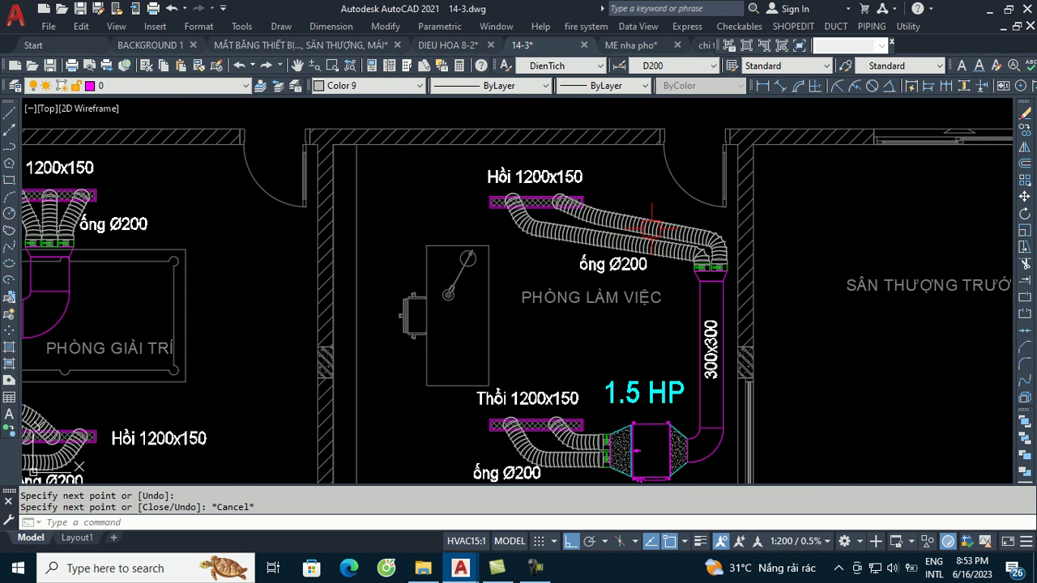
scroll(682, 241, "down", 2)
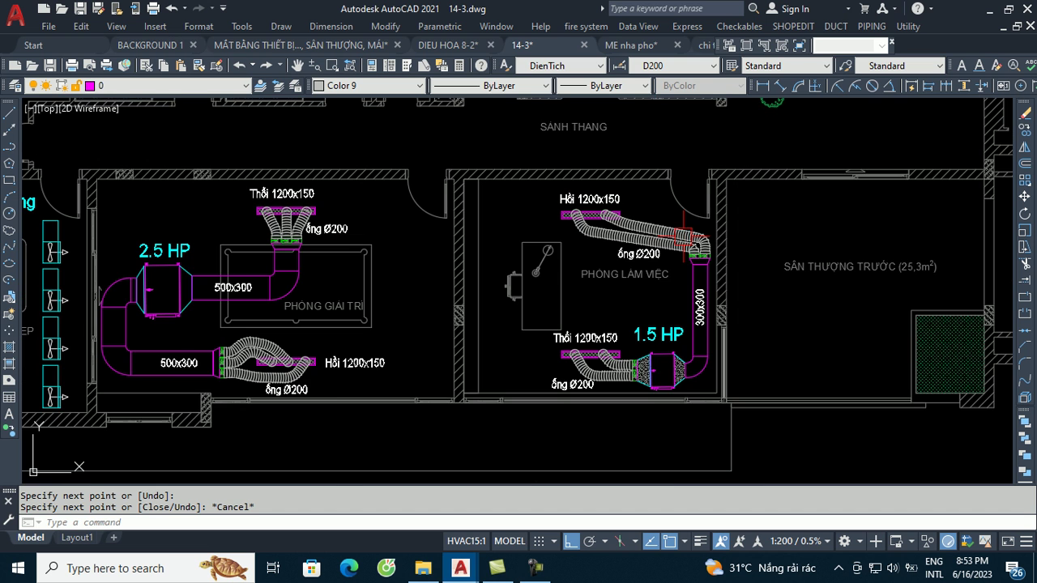
Switch to the ME nha pho drawing and frame its full MẶT BẰNG TRỆT plan
left_click(637, 50)
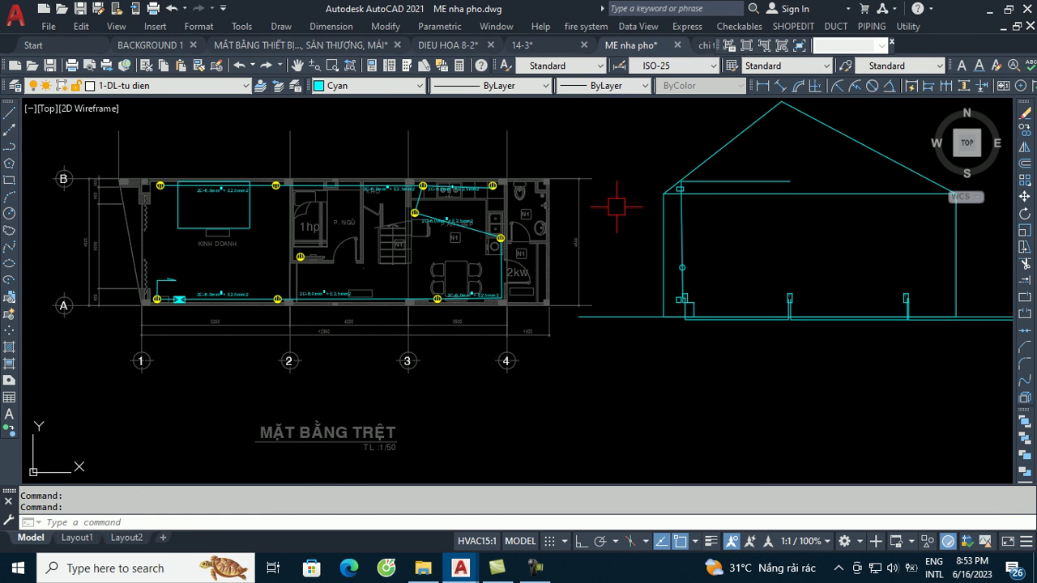
scroll(315, 219, "up", 1)
scroll(488, 192, "up", 4)
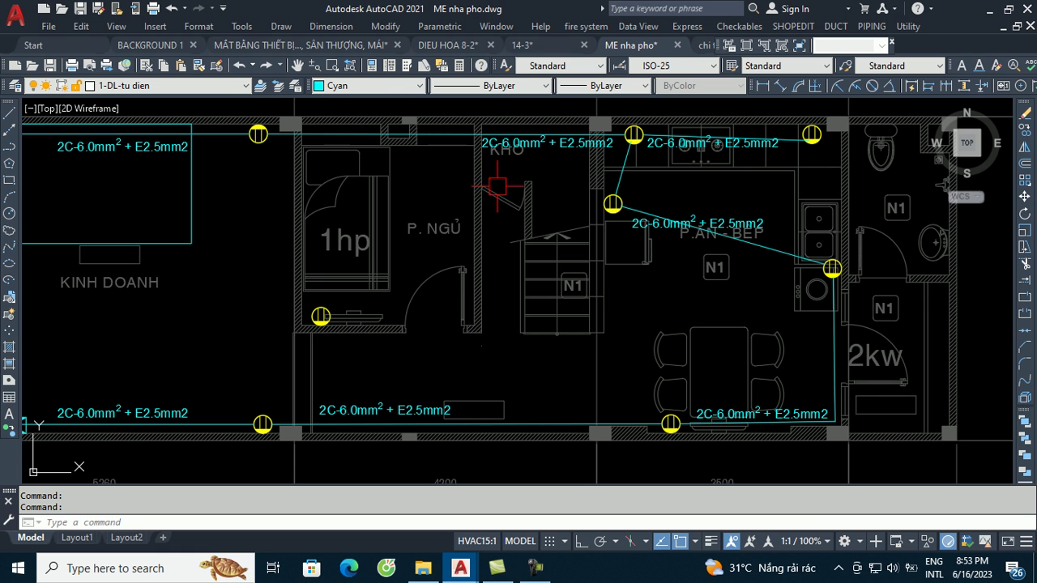
middle_click_drag(339, 185, 380, 215)
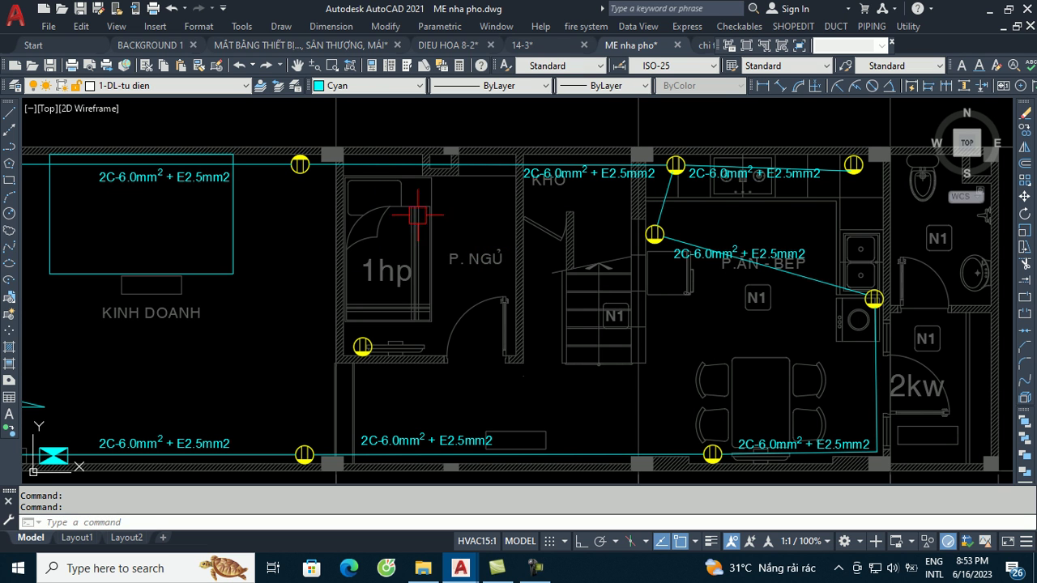
scroll(452, 190, "down", 1)
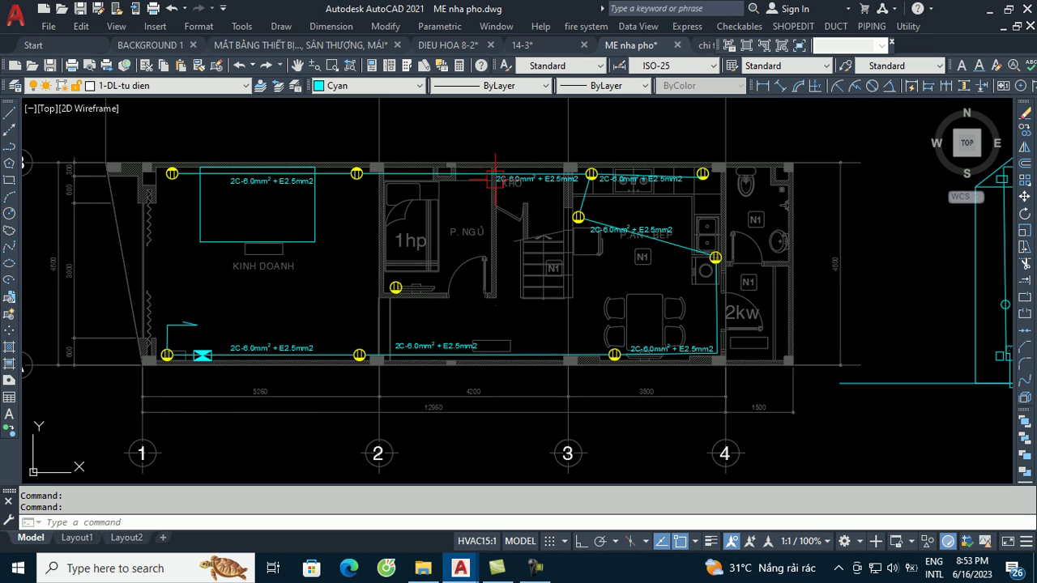
scroll(438, 230, "down", 2)
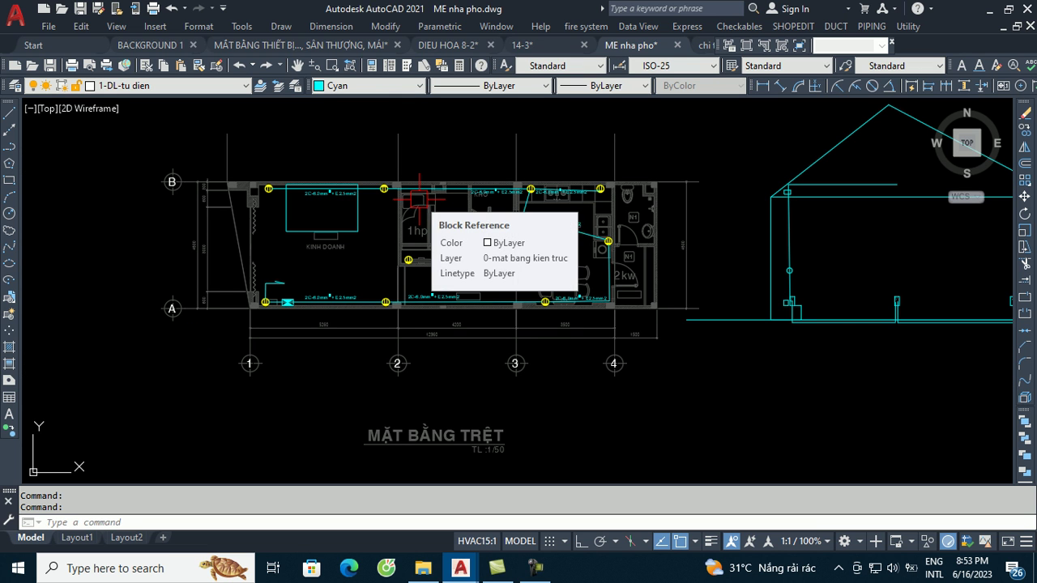
Switch to the BACKGROUND 1 drawing with the Bài 6 title slide
left_click(150, 45)
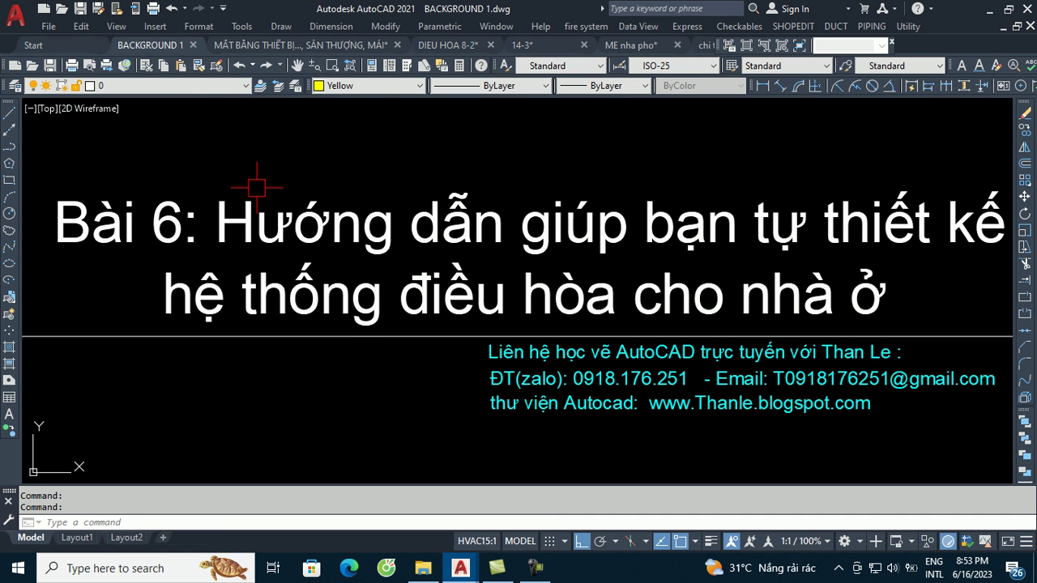